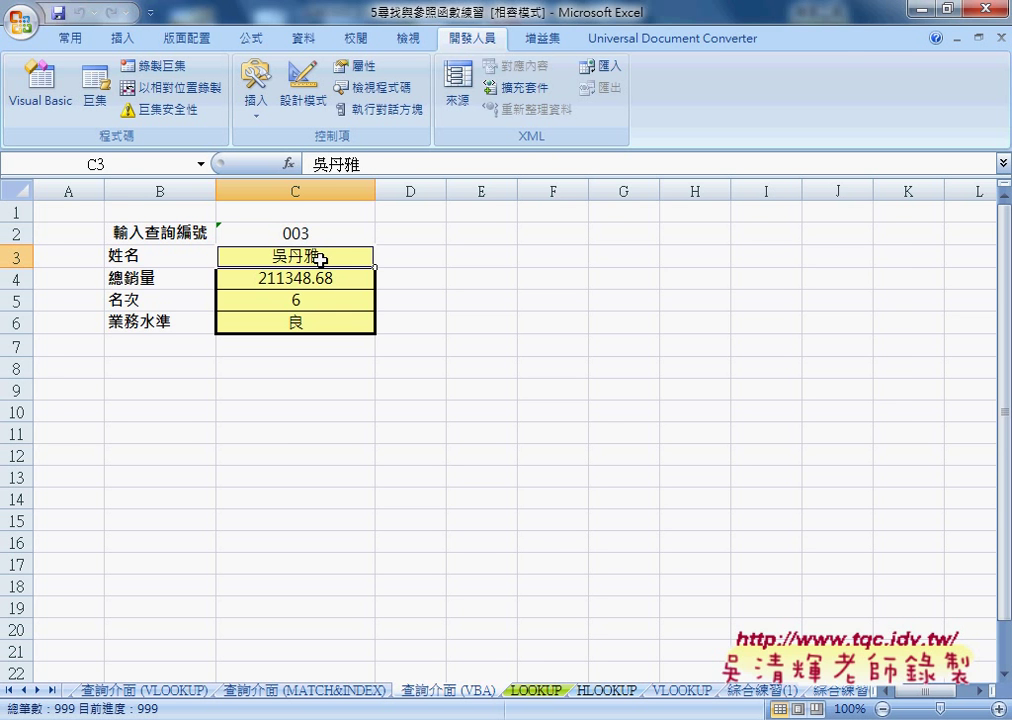
# On the LOOKUP sheet, select the 姓名 column from B1 to B9
pyautogui.click(540, 690)
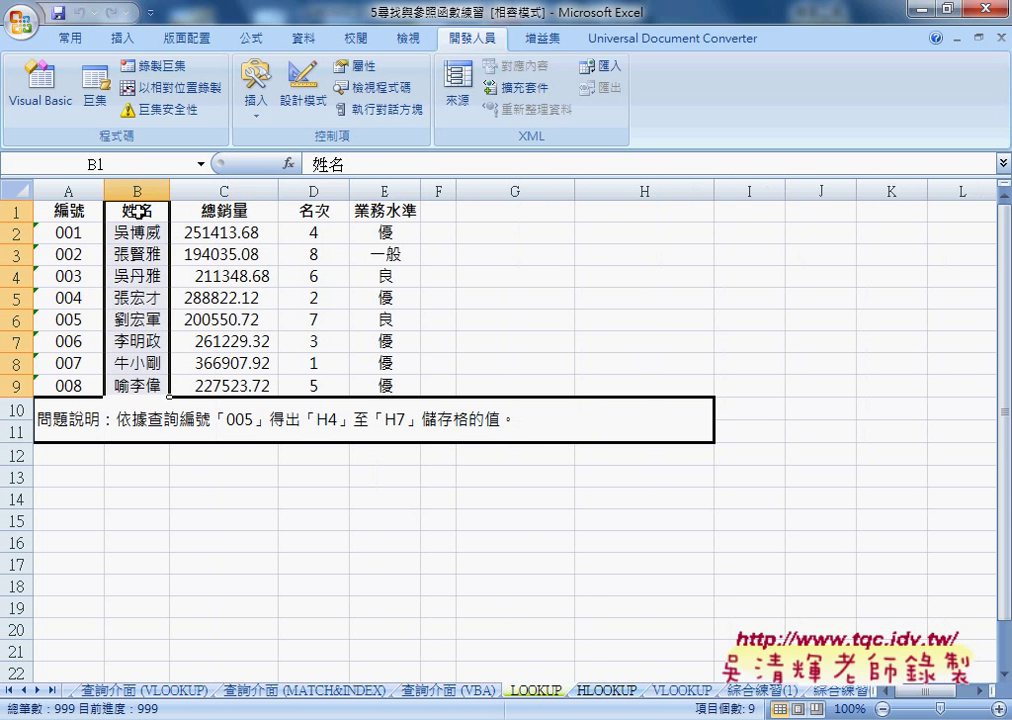
pyautogui.moveTo(137, 211); pyautogui.dragTo(131, 383)
# Create the name 姓名 from the top row and verify it refers to =LOOKUP!$B$2:$B$9
pyautogui.click(251, 38)
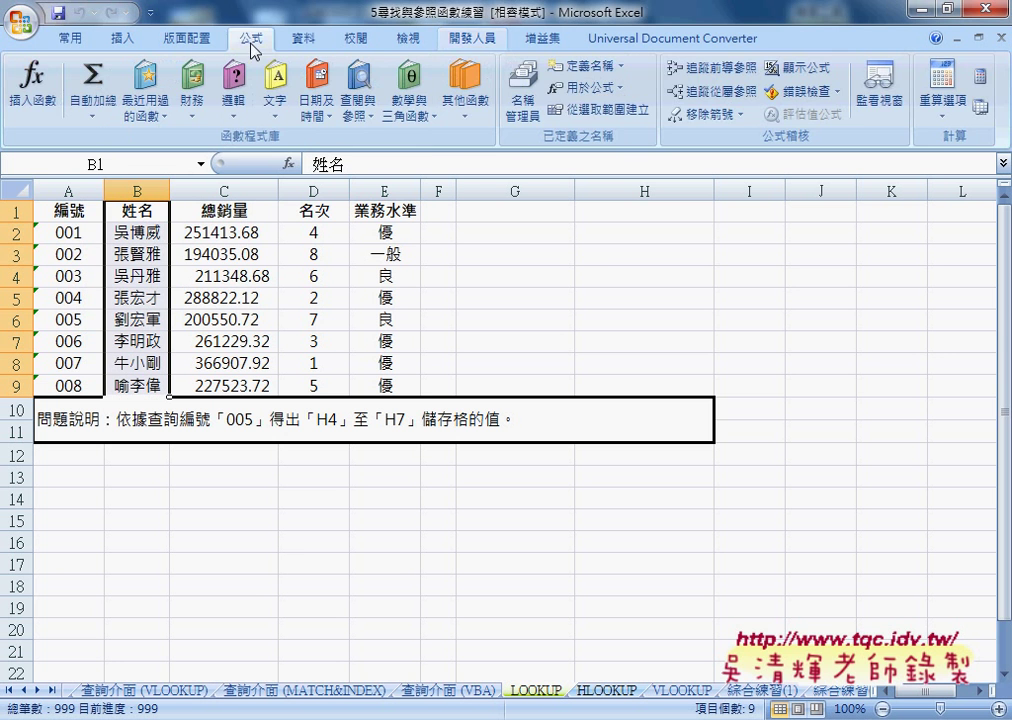
pyautogui.click(594, 118)
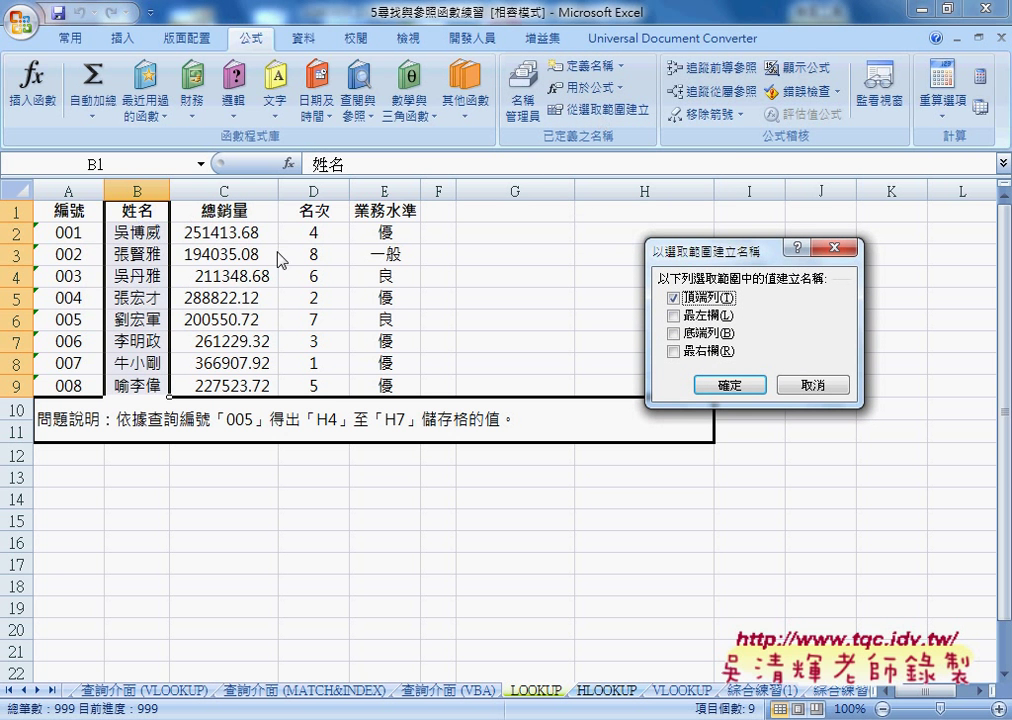
pyautogui.click(743, 391)
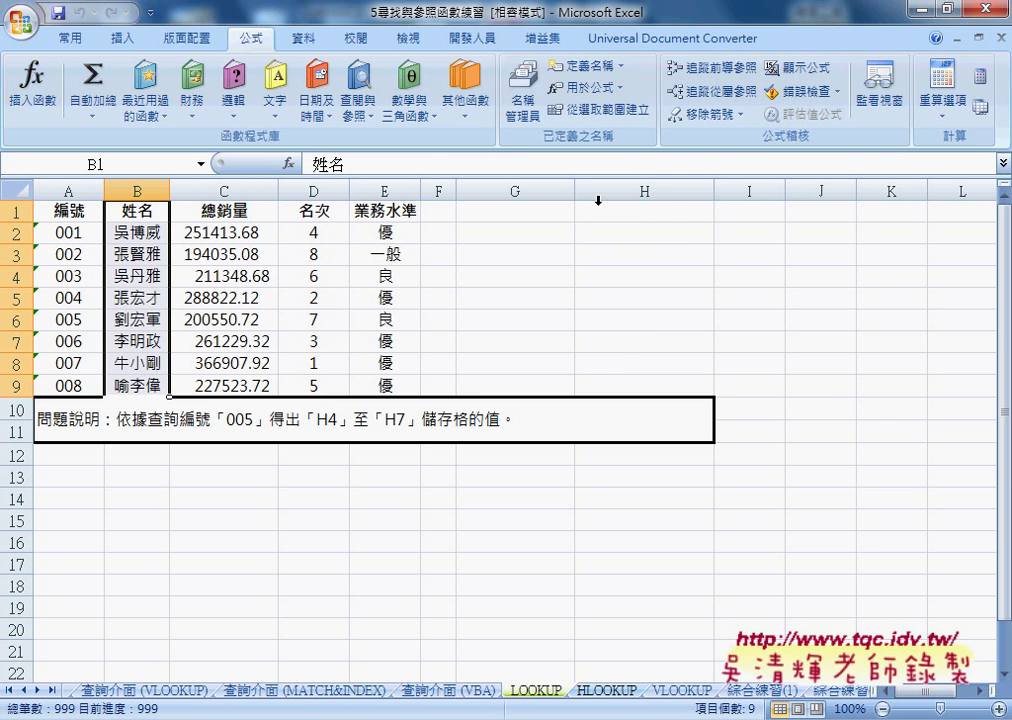
pyautogui.click(522, 100)
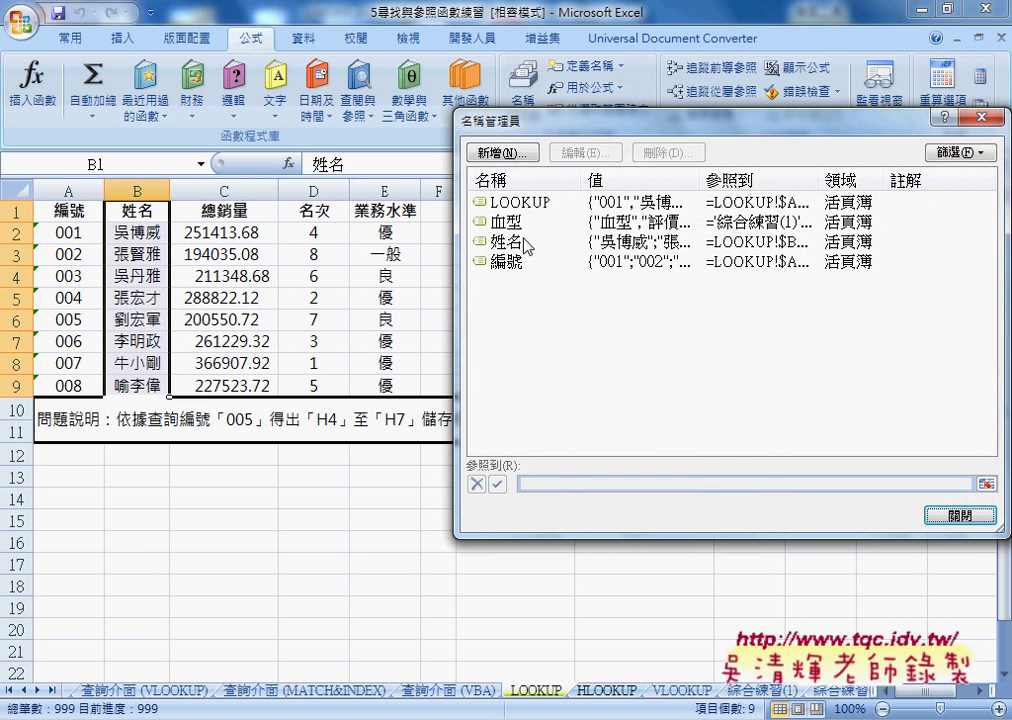
pyautogui.click(520, 241)
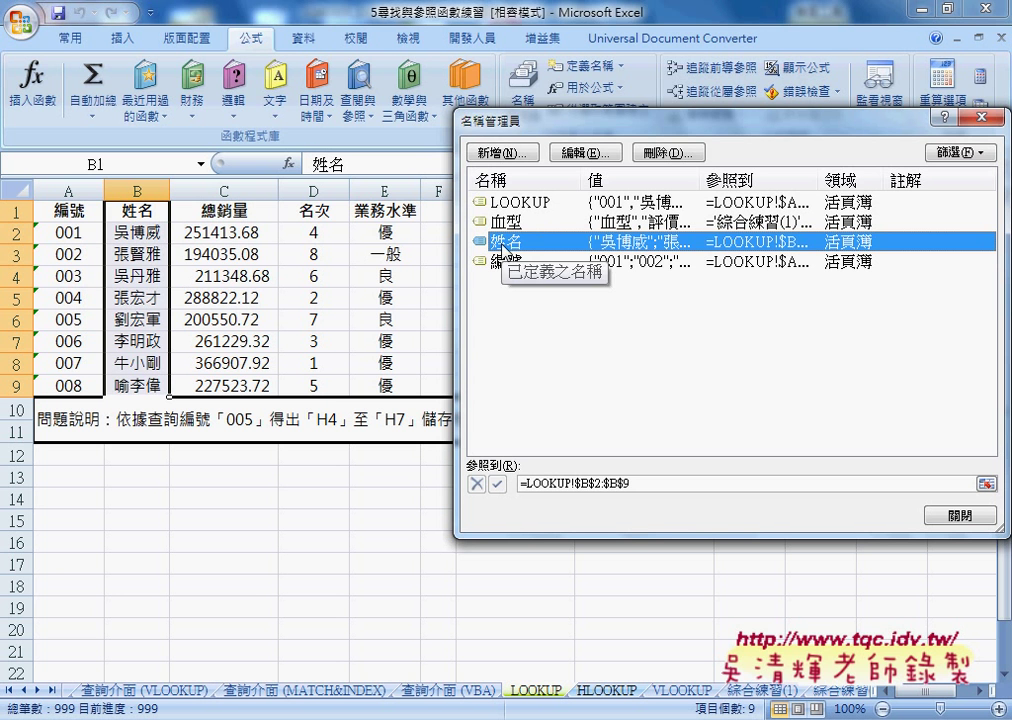
pyautogui.click(985, 117)
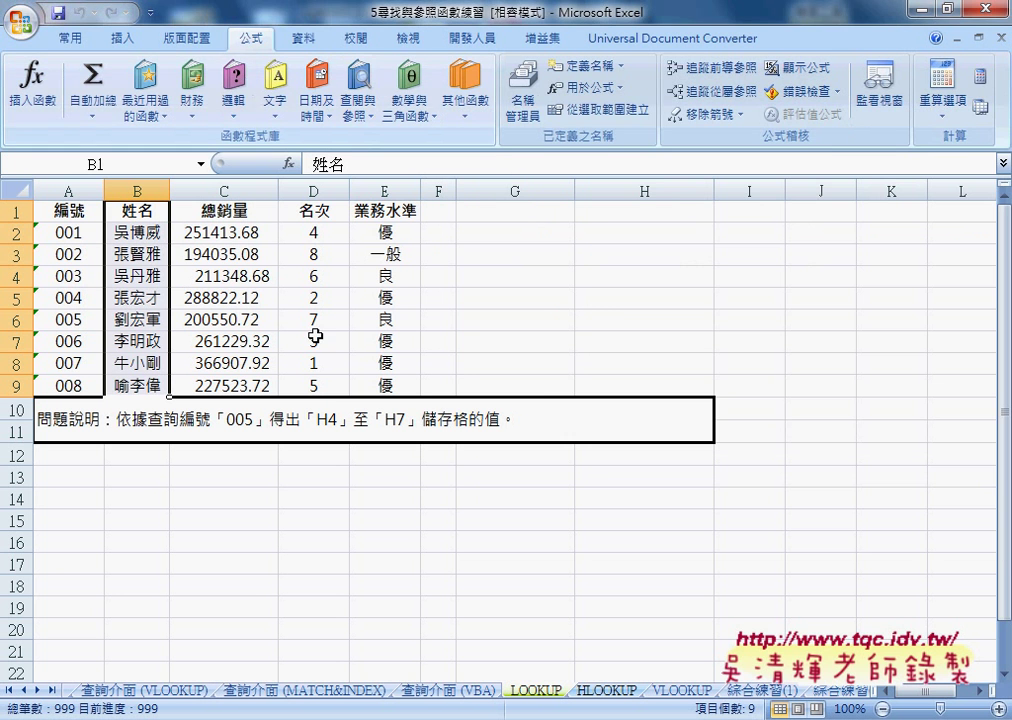
# On 查詢介面 (VBA), give C3 list validation with source =姓名 and check its name dropdown
pyautogui.click(446, 692)
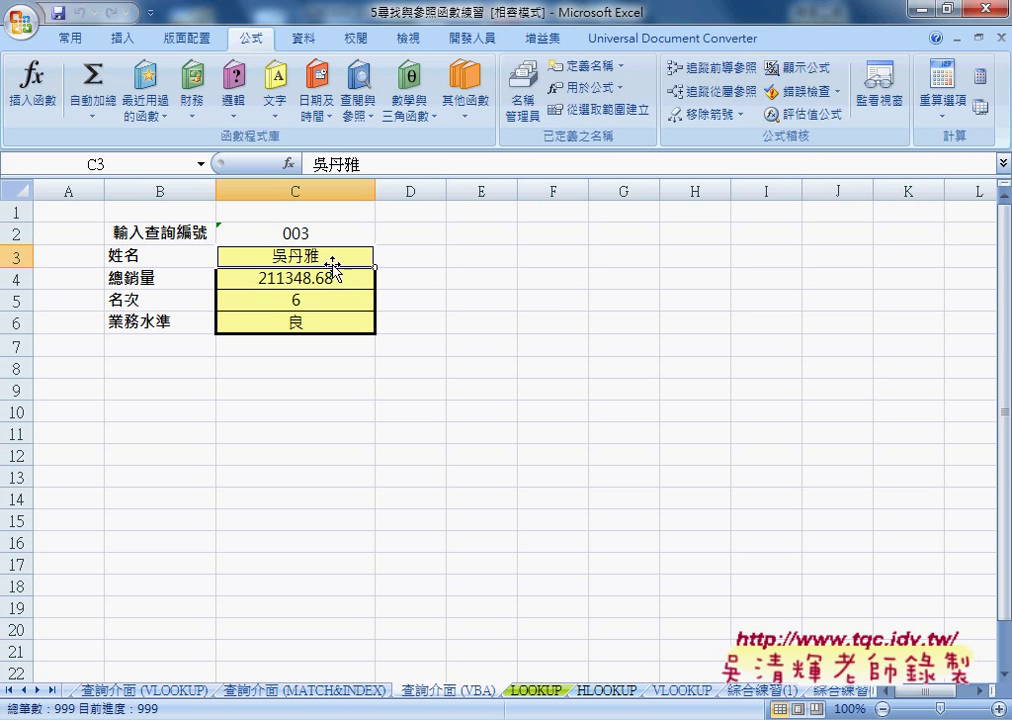
pyautogui.click(304, 40)
pyautogui.click(668, 88)
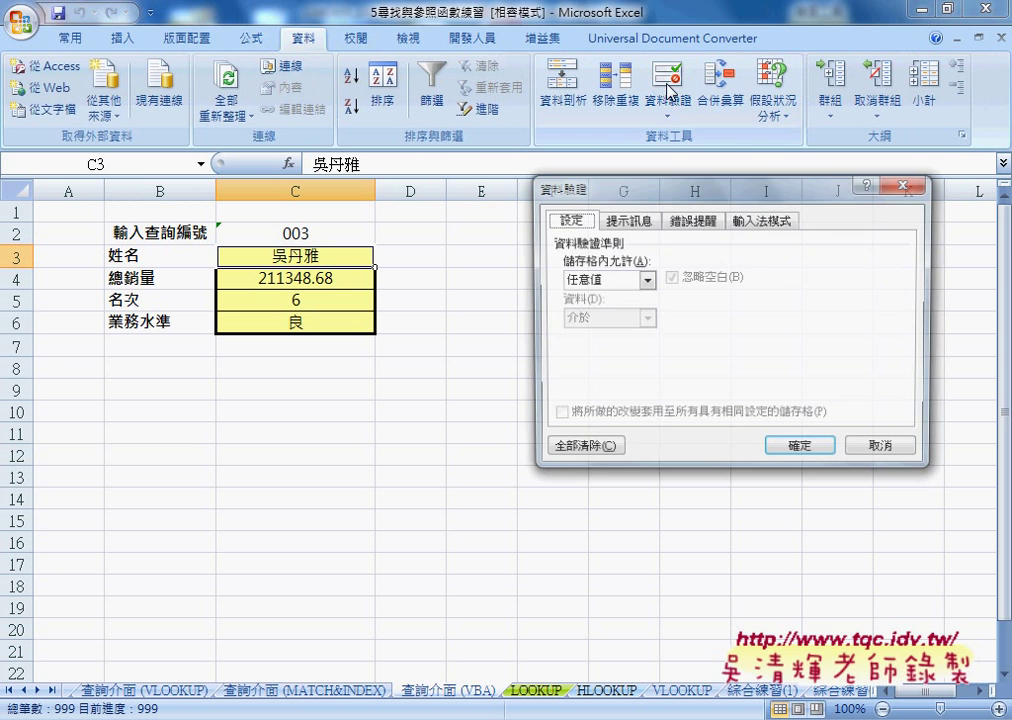
pyautogui.click(646, 281)
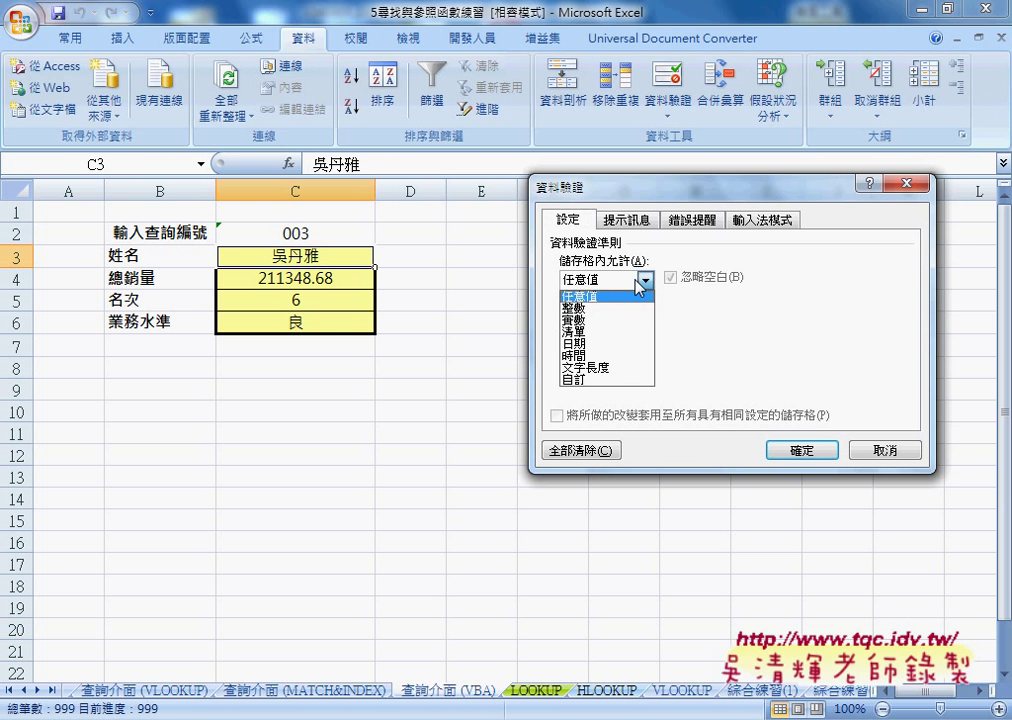
pyautogui.click(622, 331)
pyautogui.click(608, 355)
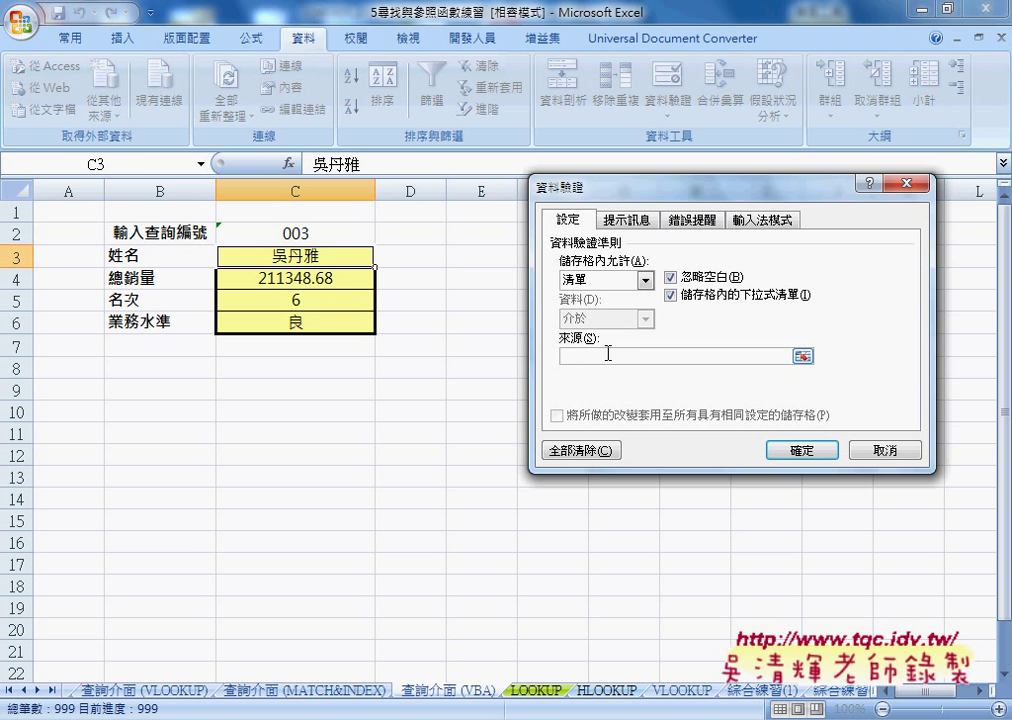
pyautogui.press('F3')
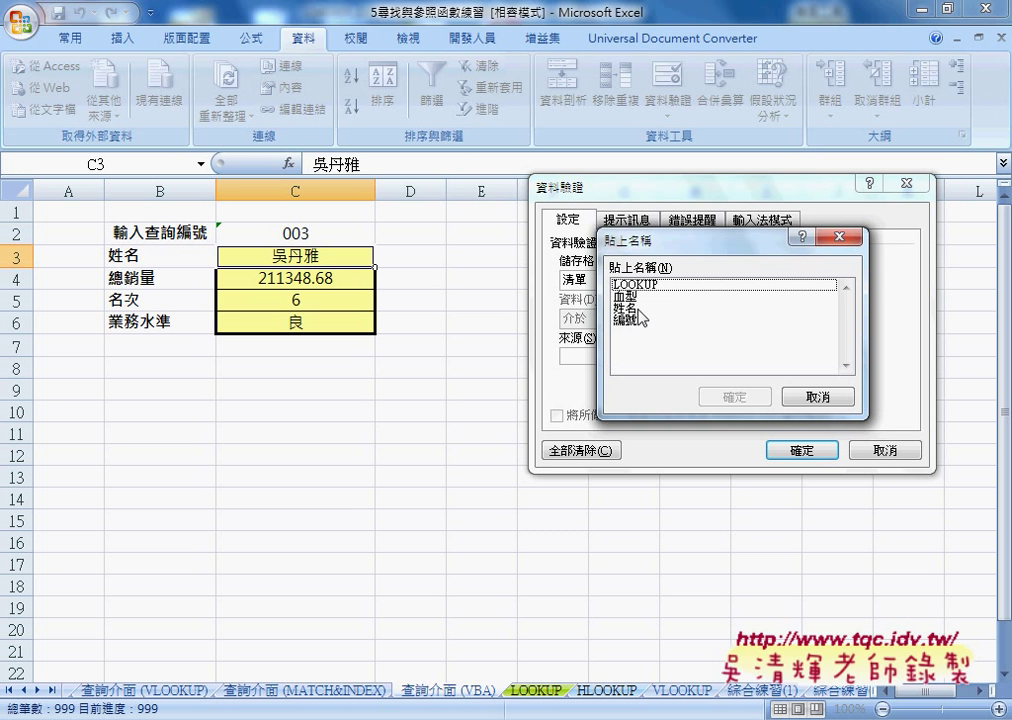
pyautogui.click(632, 309)
pyautogui.click(735, 398)
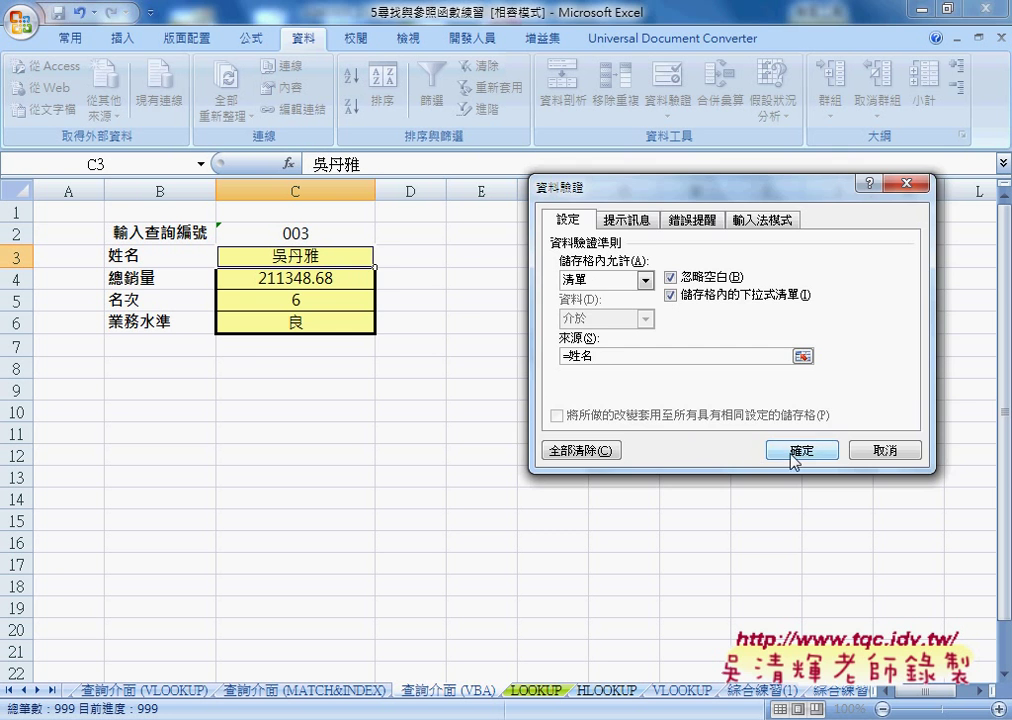
pyautogui.press('Return')
pyautogui.click(385, 258)
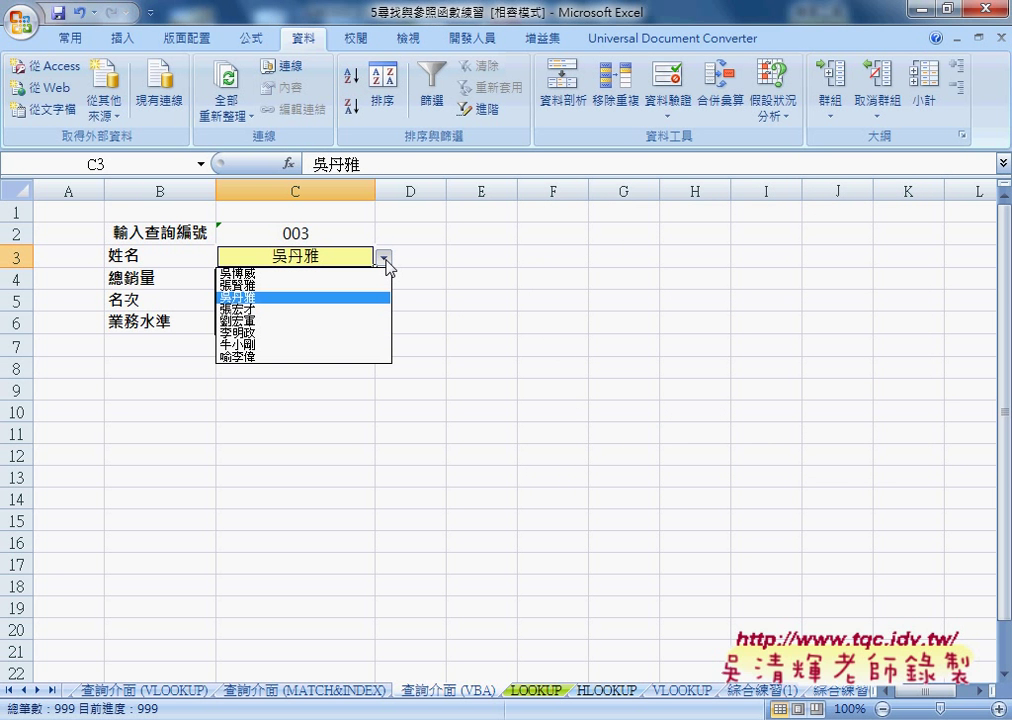
pyautogui.click(350, 292)
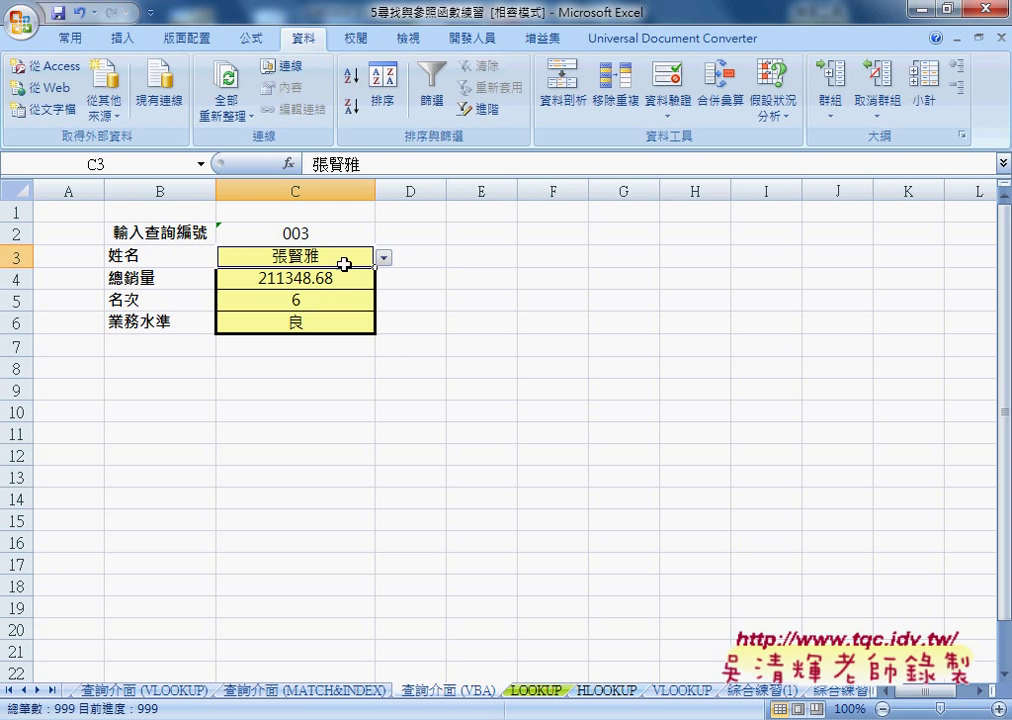
pyautogui.click(332, 235)
pyautogui.click(335, 279)
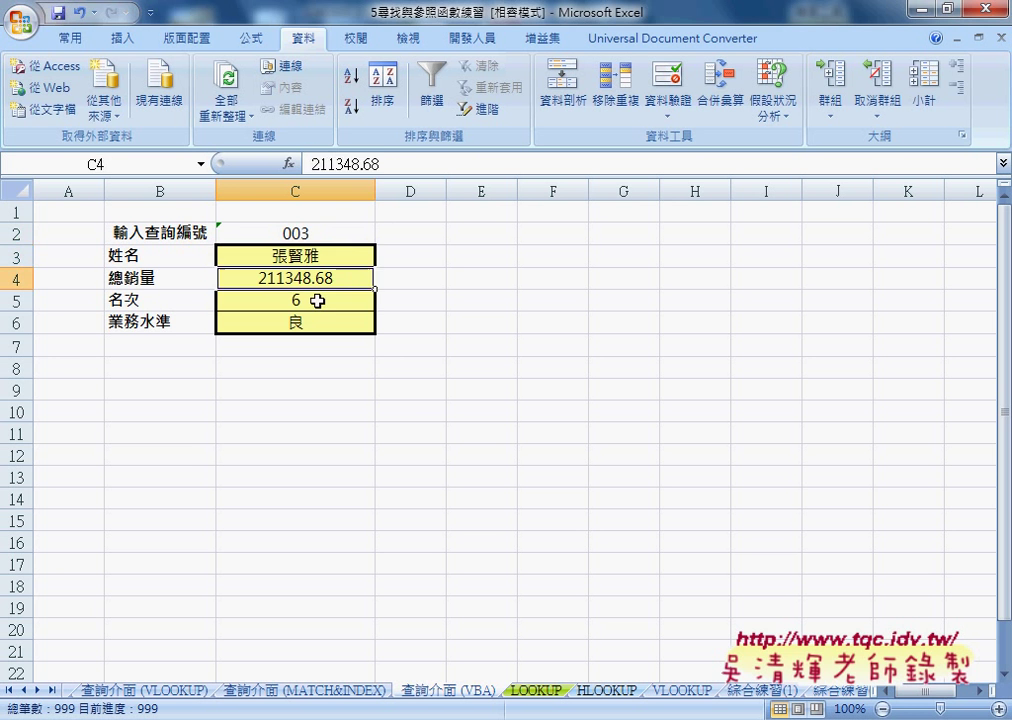
pyautogui.click(318, 300)
pyautogui.click(315, 322)
pyautogui.click(355, 256)
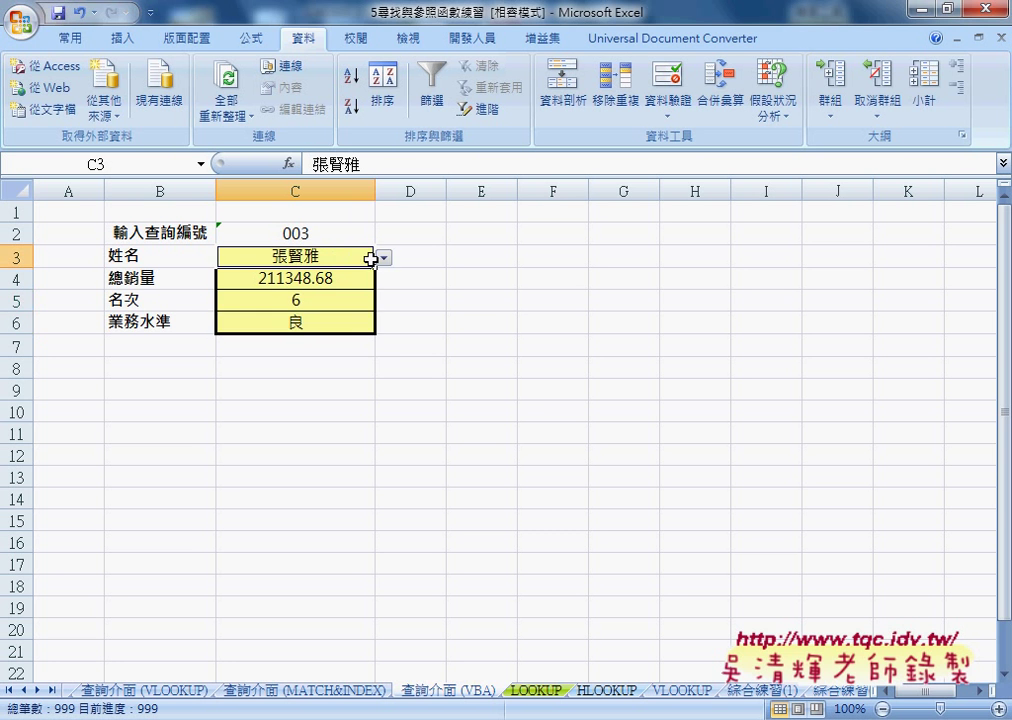
pyautogui.click(383, 258)
pyautogui.click(371, 312)
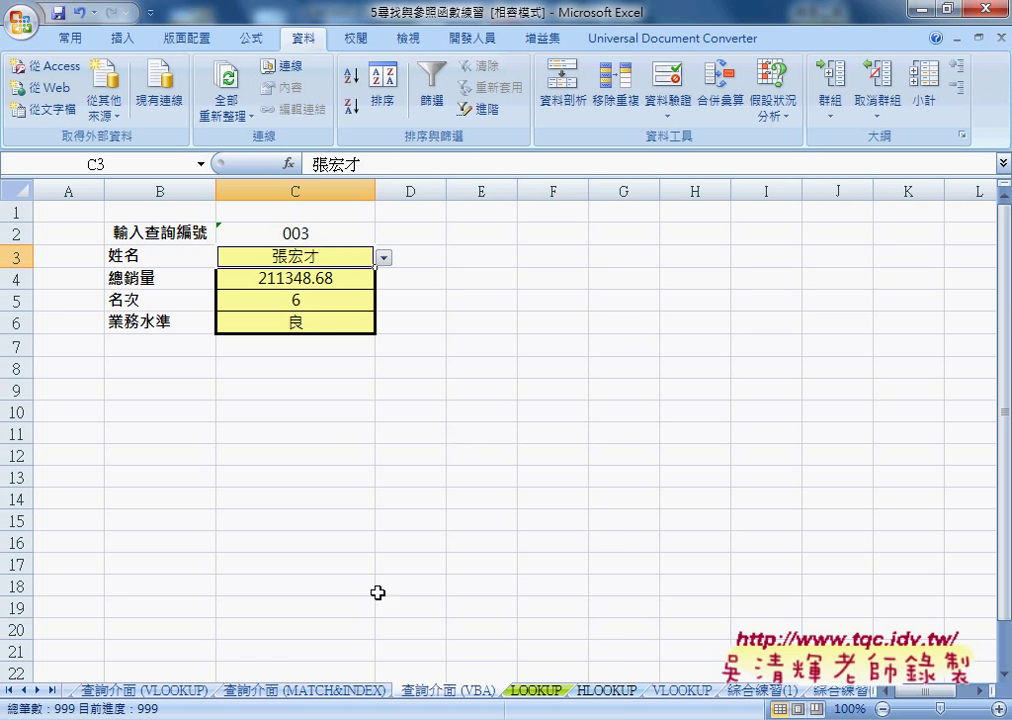
pyautogui.moveTo(395, 719)
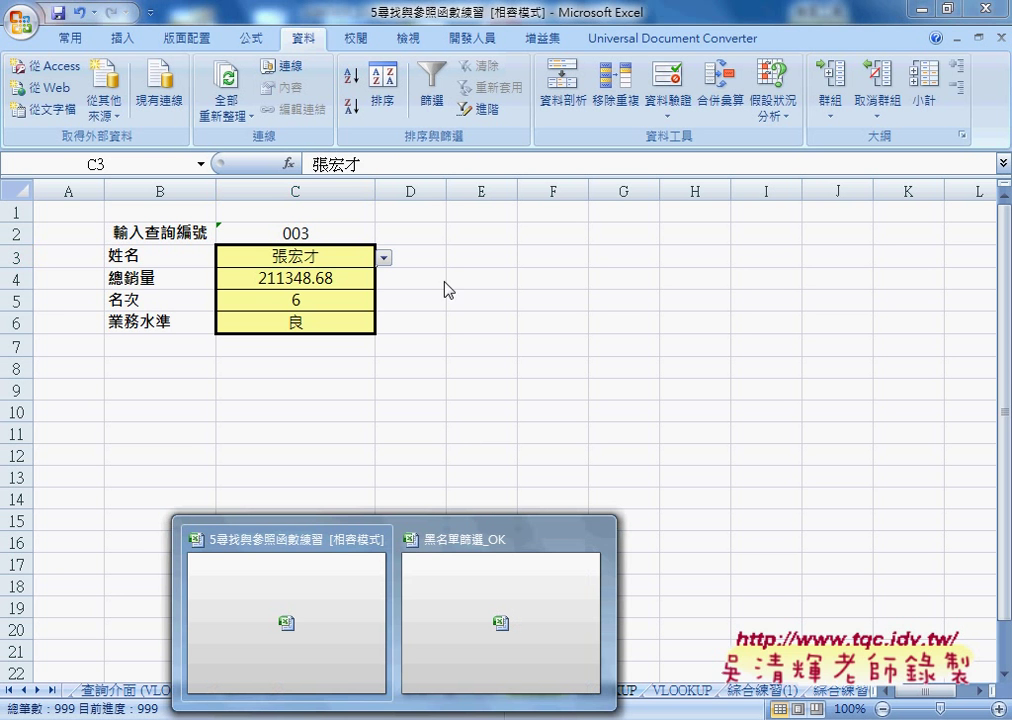
# Open Sheet9 (查詢介面 (VBA)) code in the VBA editor and review its $C$2 Worksheet_Change block
pyautogui.click(476, 46)
pyautogui.click(50, 105)
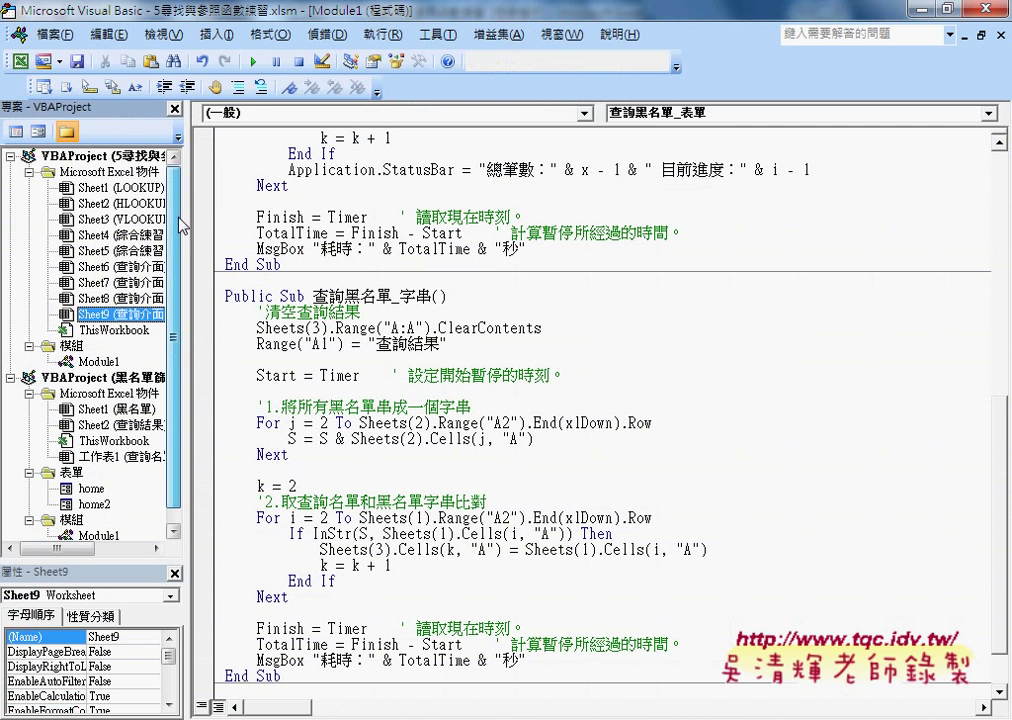
pyautogui.doubleClick(120, 314)
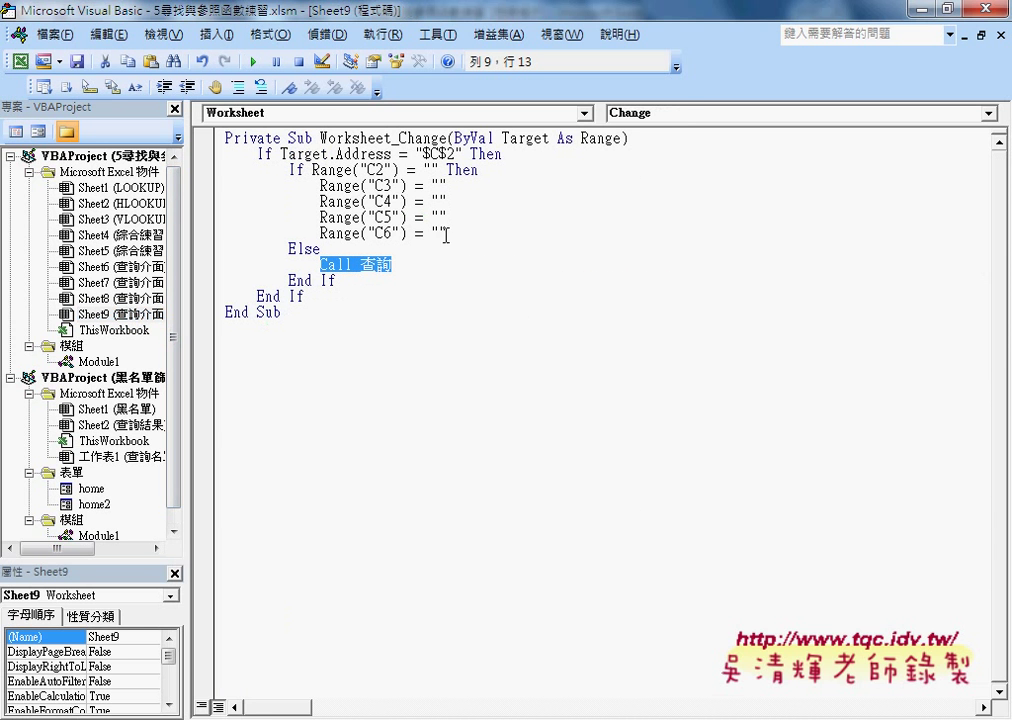
pyautogui.moveTo(185, 292); pyautogui.dragTo(318, 305)
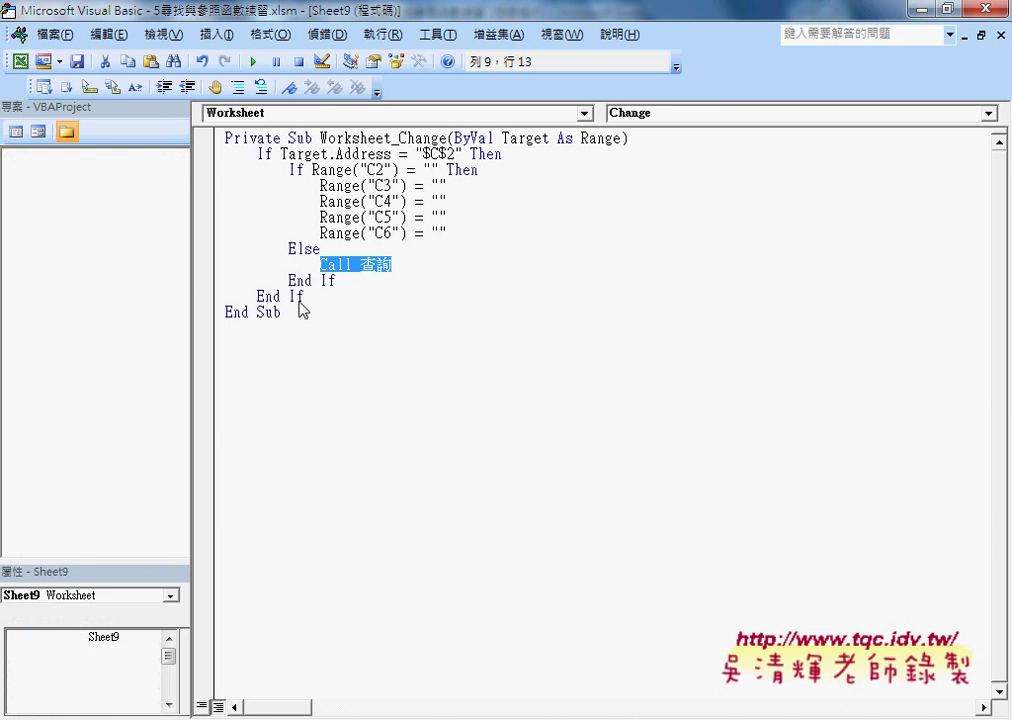
pyautogui.click(148, 314)
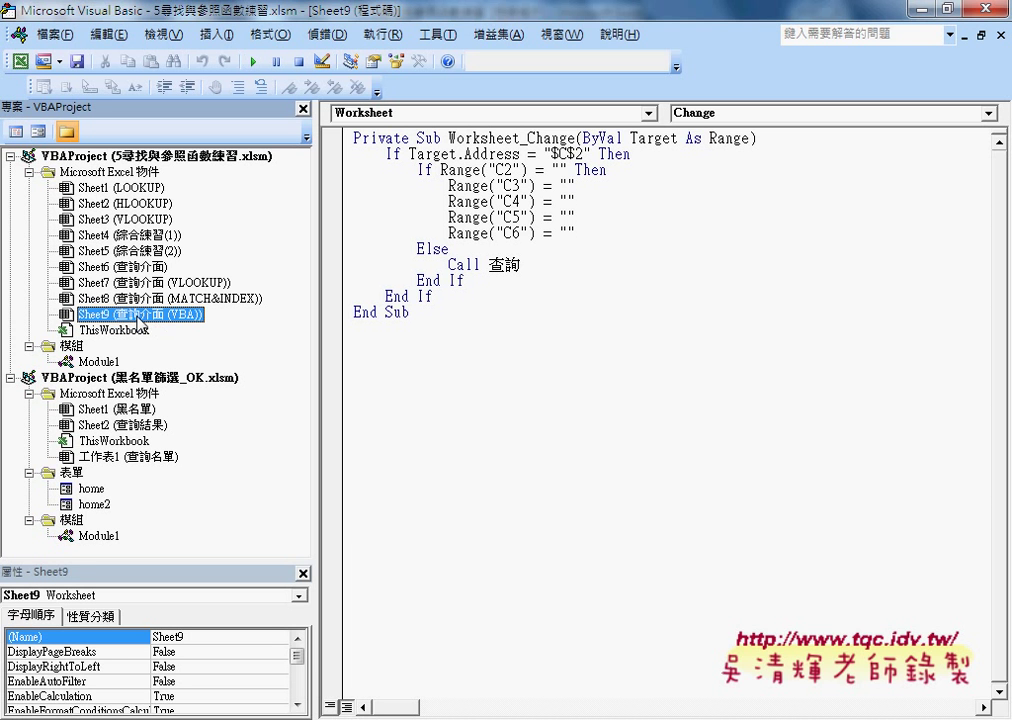
pyautogui.moveTo(526, 140)
pyautogui.mouseDown()
pyautogui.moveTo(575, 140)
pyautogui.moveTo(410, 155)
pyautogui.mouseUp()
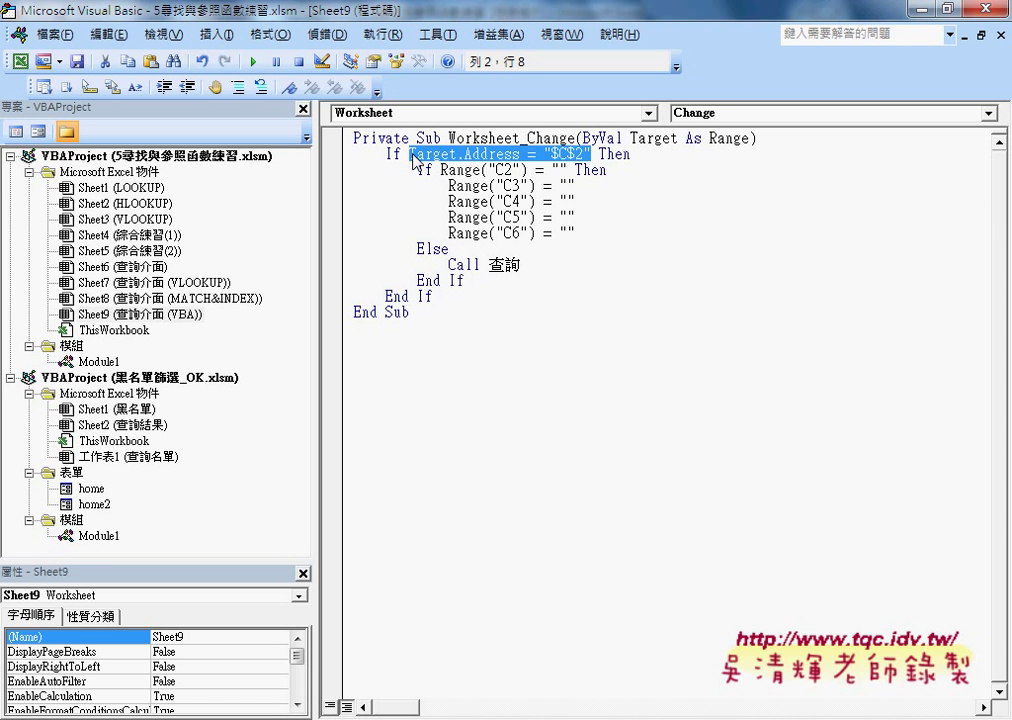
pyautogui.moveTo(433, 297); pyautogui.dragTo(339, 163)
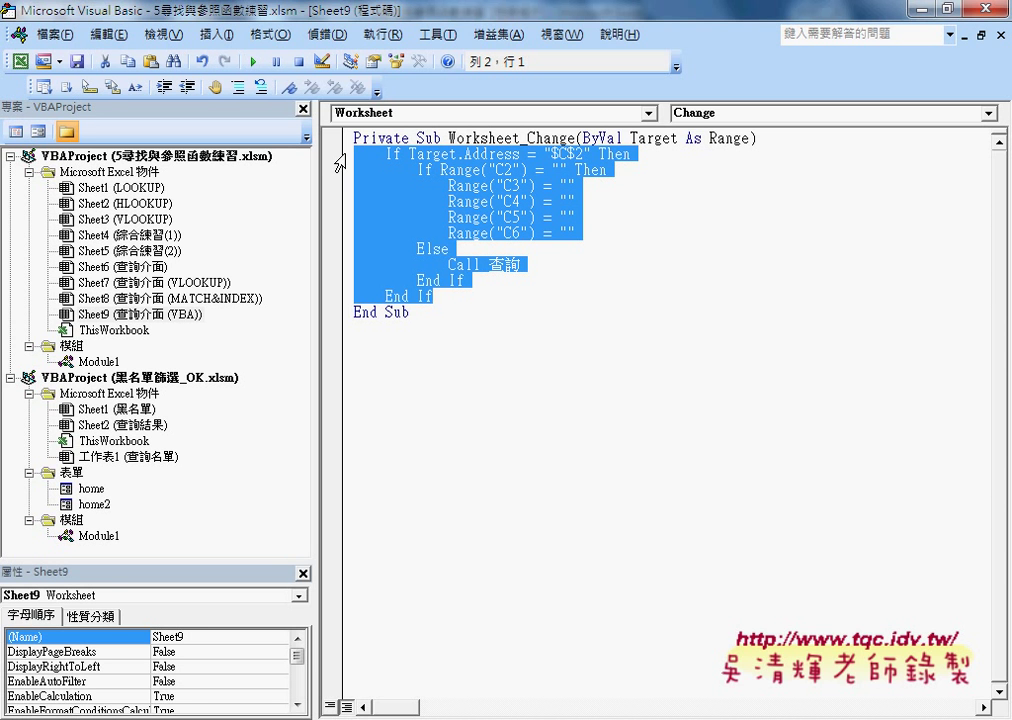
# Paste a copy of the If Target.Address block below and change its address to $C$3
pyautogui.click(452, 299)
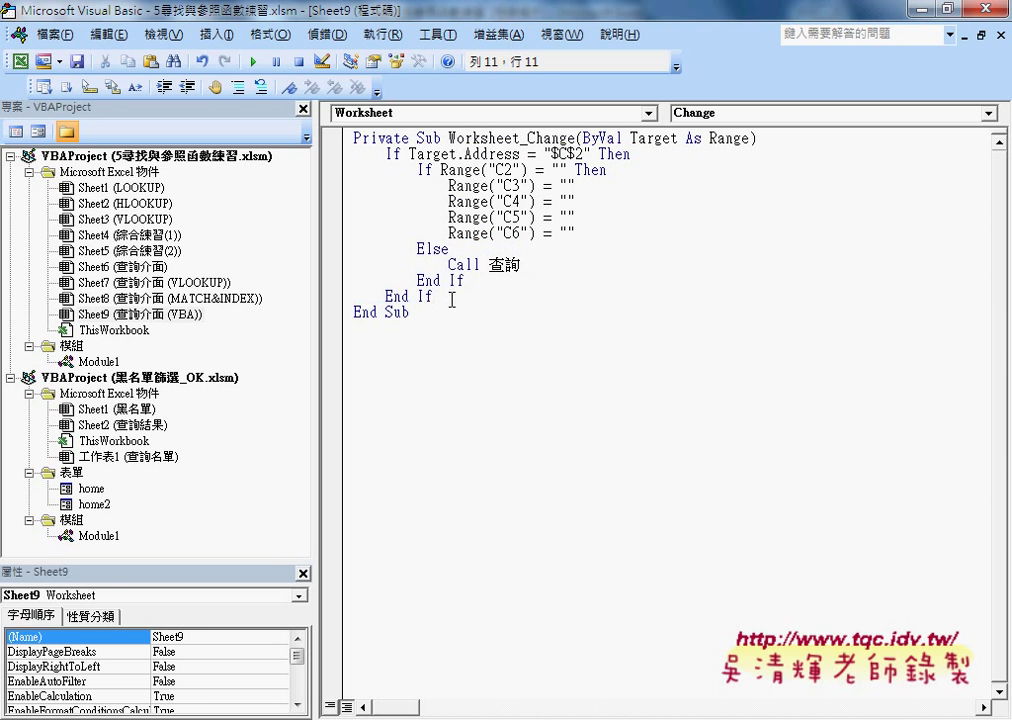
pyautogui.press('Return')
pyautogui.press('Return')
pyautogui.press('Return')
pyautogui.click(386, 327)
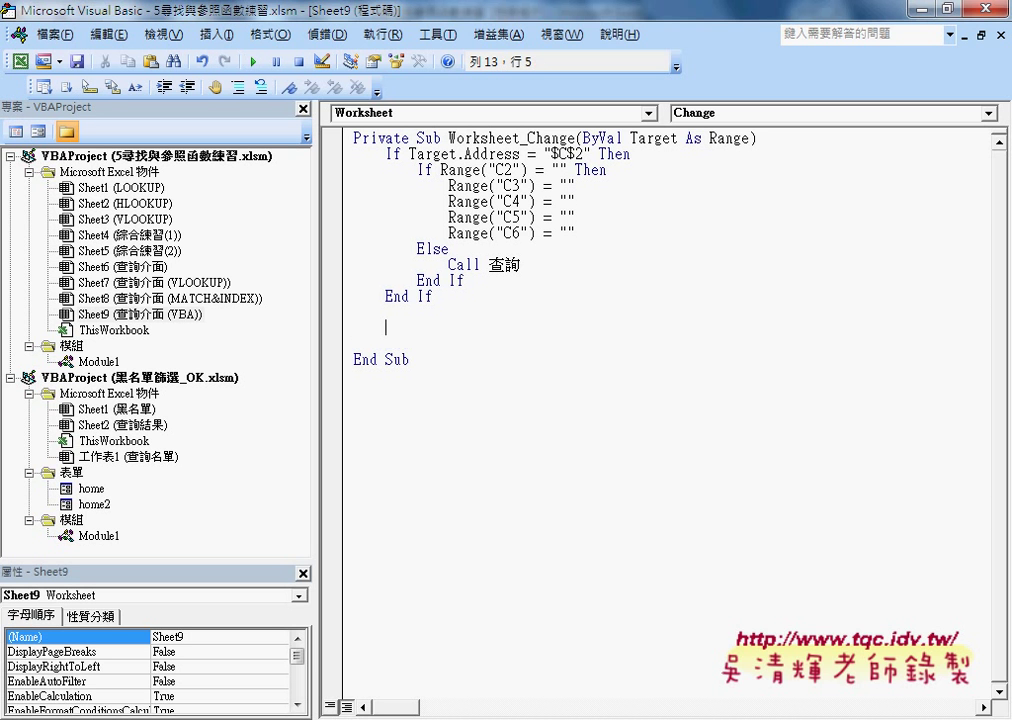
pyautogui.write('If Target.Address = "$C$2" Then         If Range("C2") = "" Then             Range("C3") = ""             Range("C4") = ""             Range("C5") = ""             Range("C6") = ""         Else             Call 查詢         End If     End If')
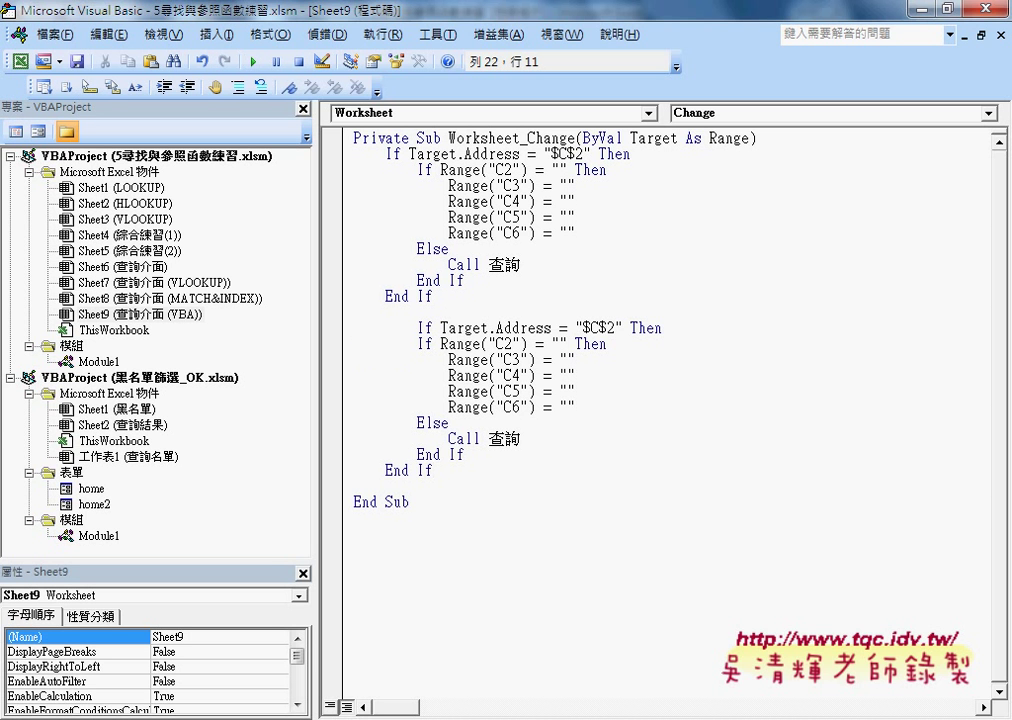
pyautogui.click(418, 328)
pyautogui.hotkey('shift', 'Tab')
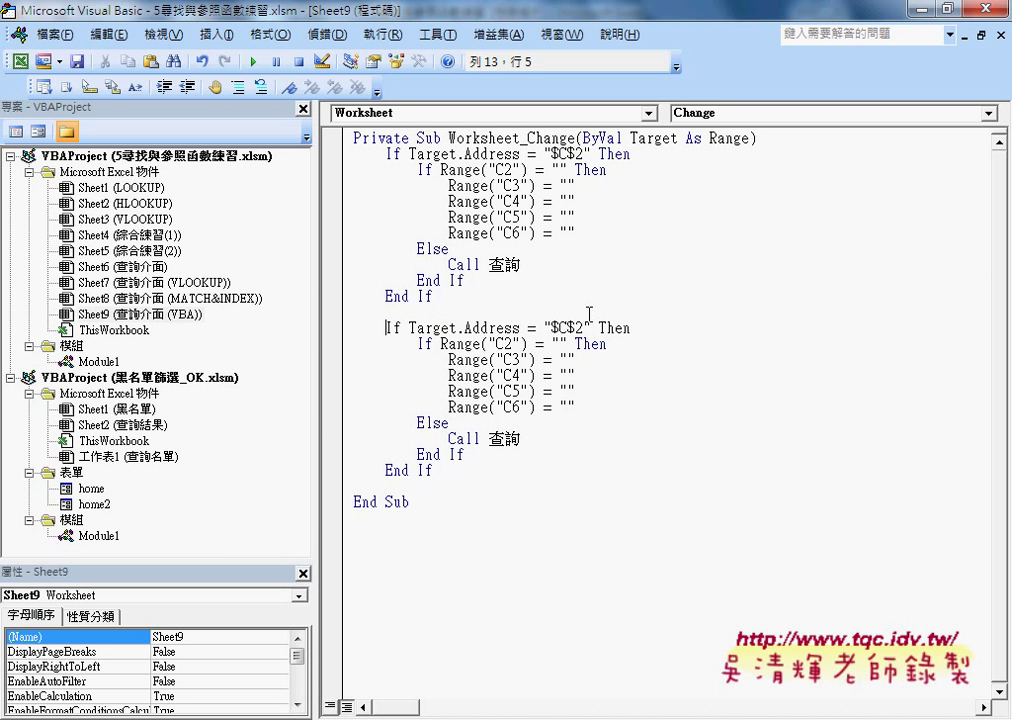
pyautogui.moveTo(585, 328); pyautogui.dragTo(576, 328)
pyautogui.write('3')
# In the new block, test Range("C3") for blank and clear C2 instead of C3
pyautogui.click(567, 154)
pyautogui.moveTo(450, 296); pyautogui.dragTo(352, 154)
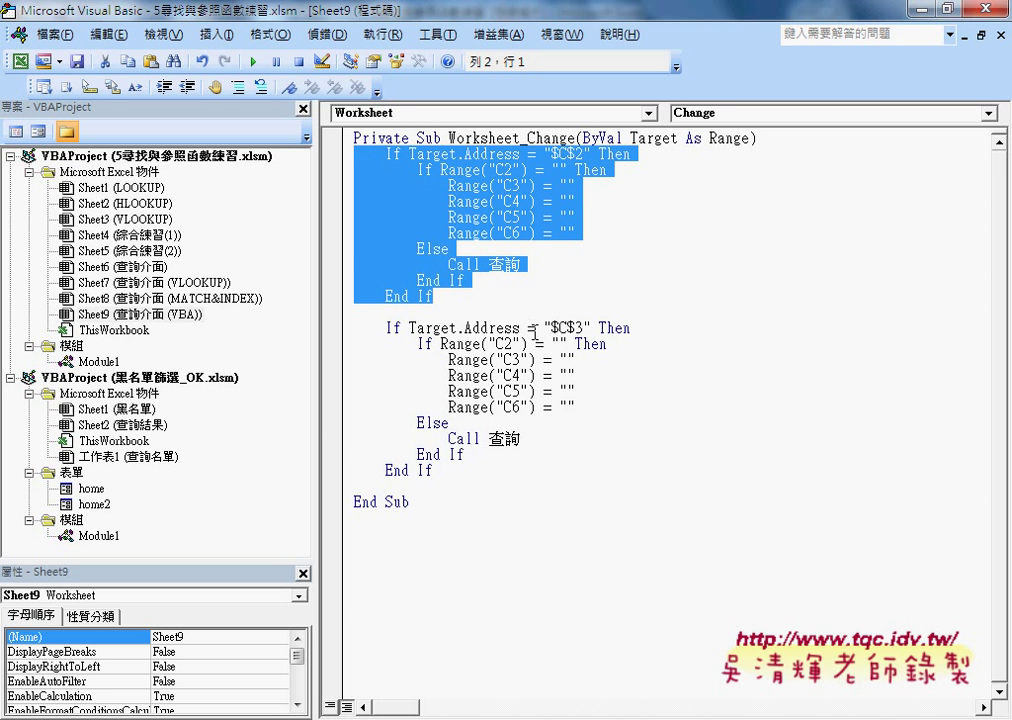
pyautogui.click(531, 328)
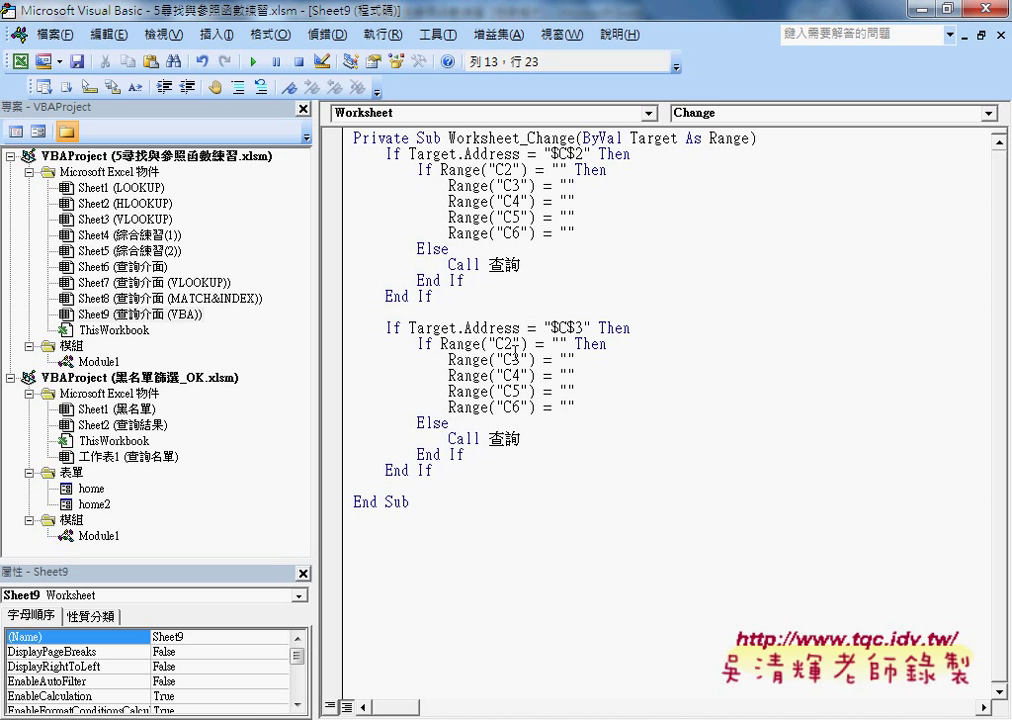
pyautogui.moveTo(512, 344); pyautogui.dragTo(503, 344)
pyautogui.write('3')
pyautogui.moveTo(441, 344)
pyautogui.mouseDown()
pyautogui.moveTo(568, 344)
pyautogui.moveTo(512, 359)
pyautogui.mouseUp()
pyautogui.write('2')
pyautogui.moveTo(521, 440); pyautogui.dragTo(498, 452)
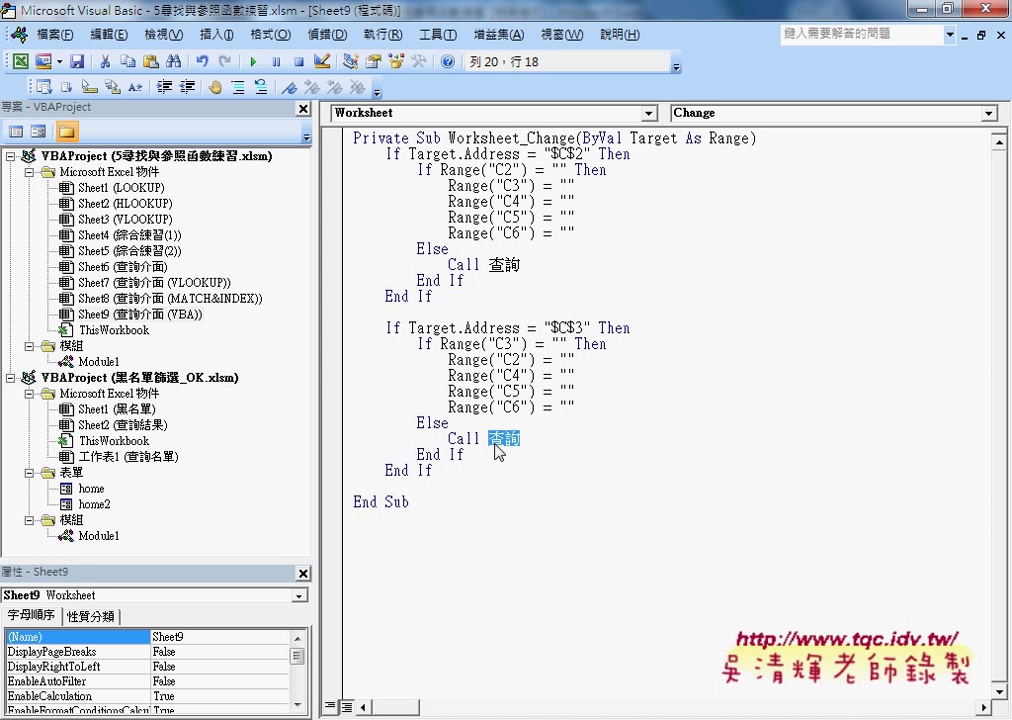
# In Module1, copy the 查詢 procedure and paste it below End Sub
pyautogui.doubleClick(100, 365)
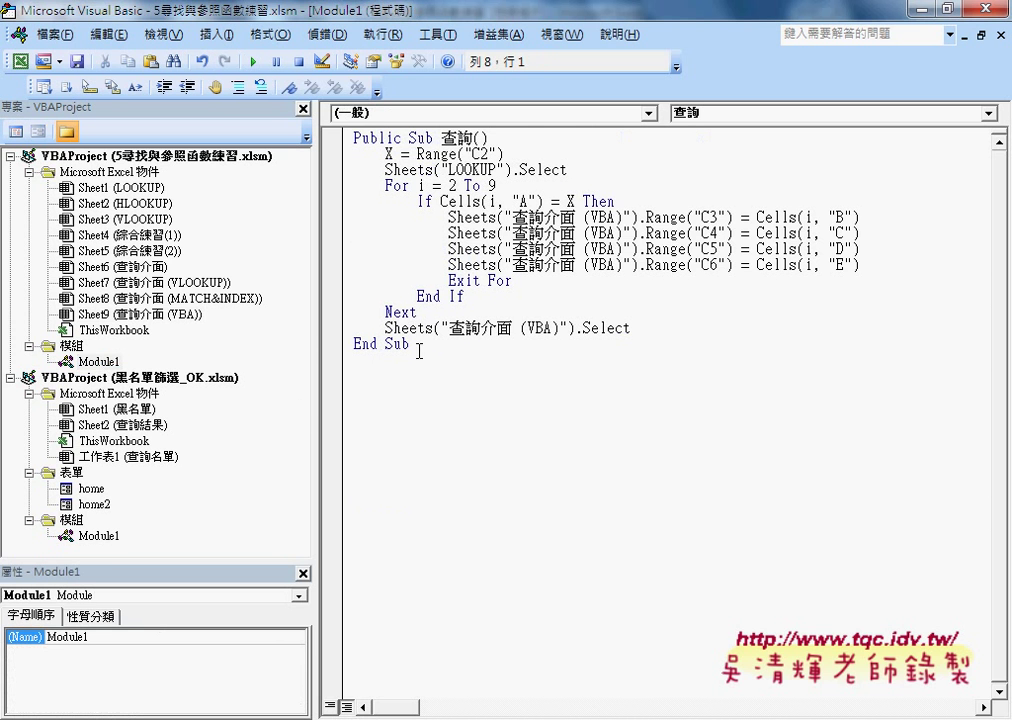
pyautogui.moveTo(420, 351); pyautogui.dragTo(345, 140)
pyautogui.rightClick(445, 197)
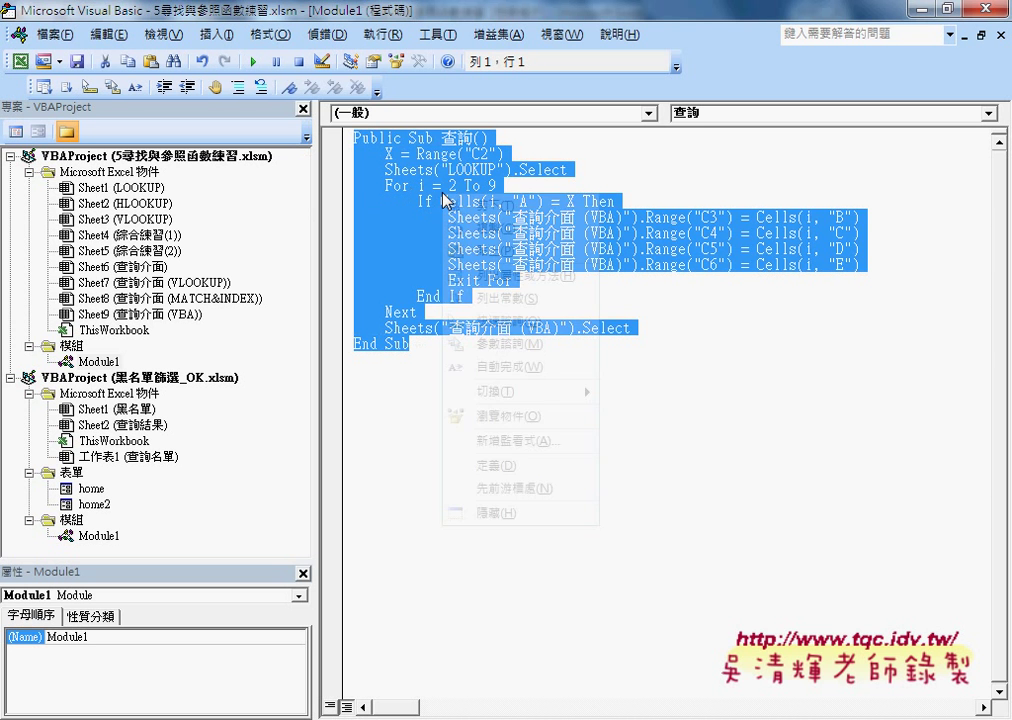
pyautogui.click(474, 228)
pyautogui.click(402, 368)
pyautogui.rightClick(402, 370)
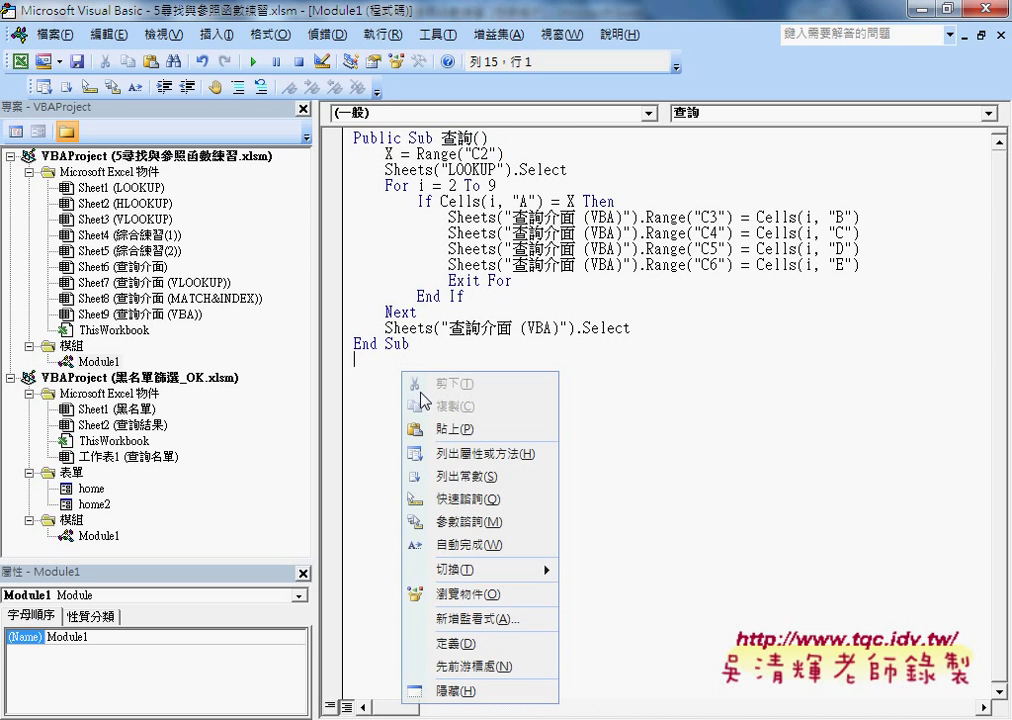
pyautogui.click(445, 430)
# Rename the pasted procedure to 查詢2
pyautogui.click(477, 360)
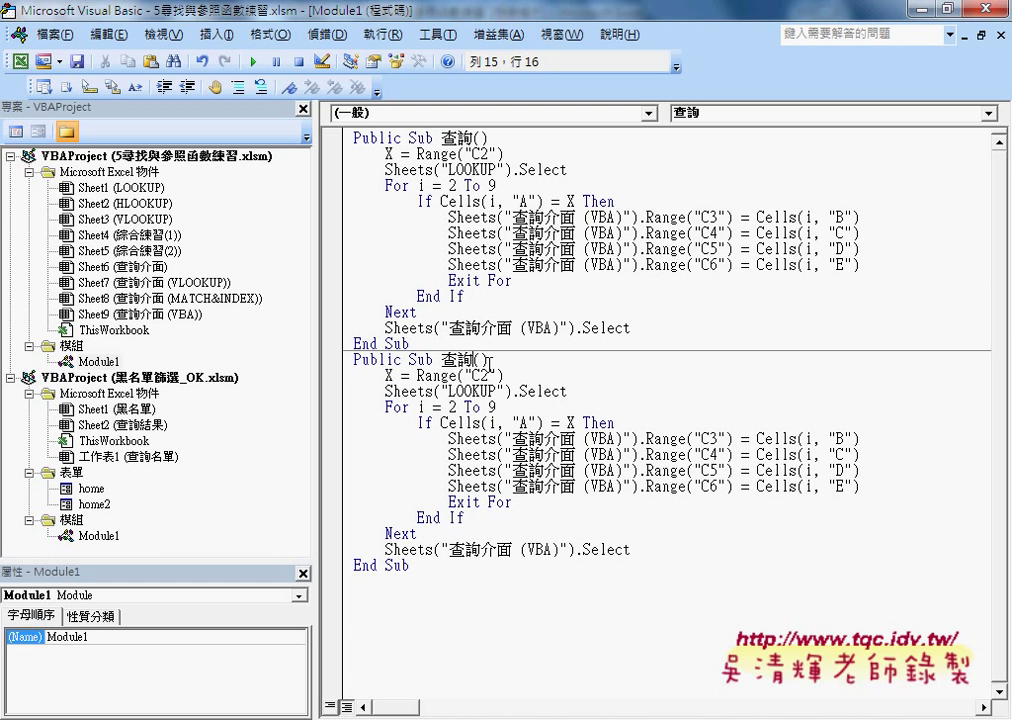
pyautogui.click(492, 360)
pyautogui.write('_')
pyautogui.press('BackSpace')
pyautogui.write('2')
# Change 查詢2's lookup reference from Range("C2") to Range("C3")
pyautogui.click(491, 375)
pyautogui.moveTo(491, 375); pyautogui.dragTo(483, 375)
pyautogui.doubleClick(390, 375)
pyautogui.moveTo(483, 375); pyautogui.dragTo(491, 375)
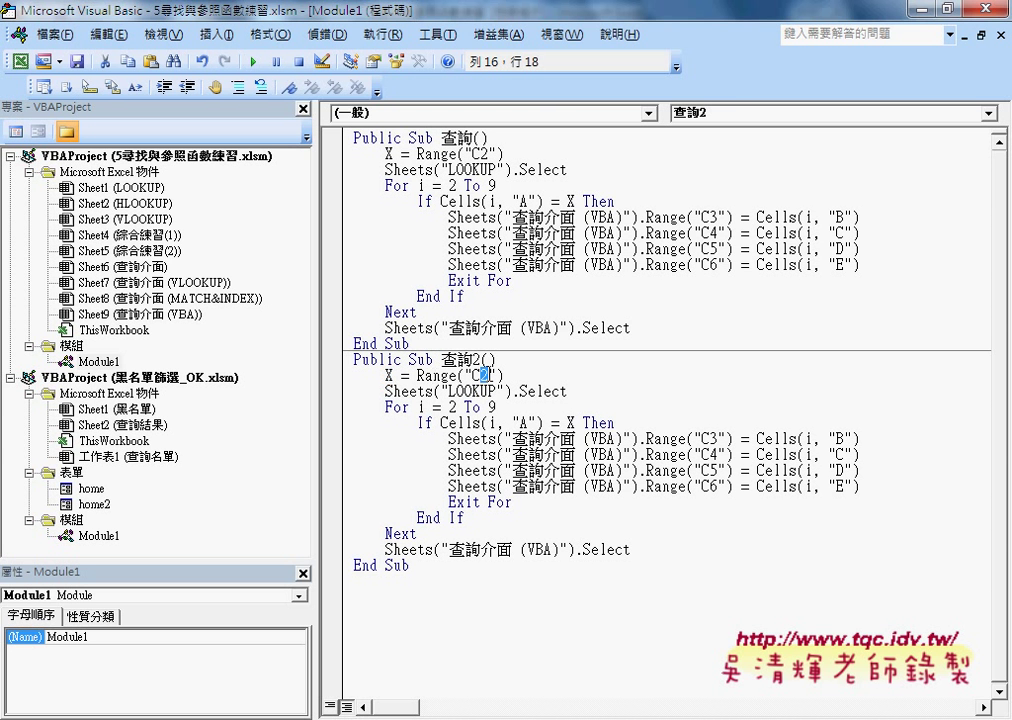
pyautogui.write('3')
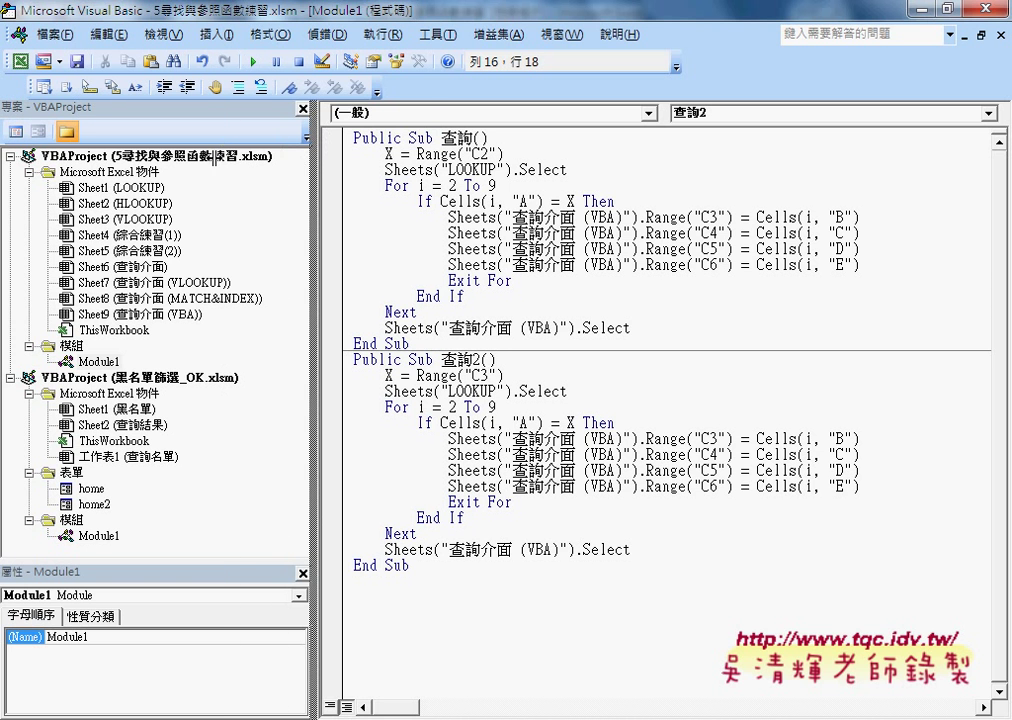
# Restore down the VBA editor and resize its window and code pane
pyautogui.moveTo(317, 157); pyautogui.dragTo(260, 120)
pyautogui.doubleClick(198, 7)
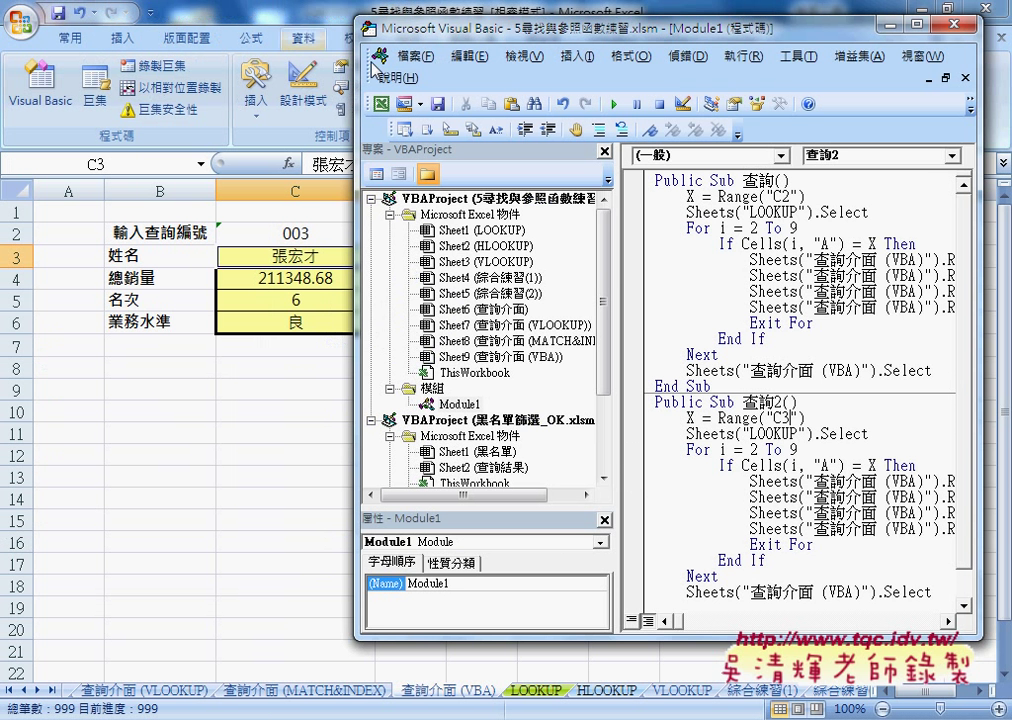
pyautogui.moveTo(488, 40); pyautogui.dragTo(480, 38)
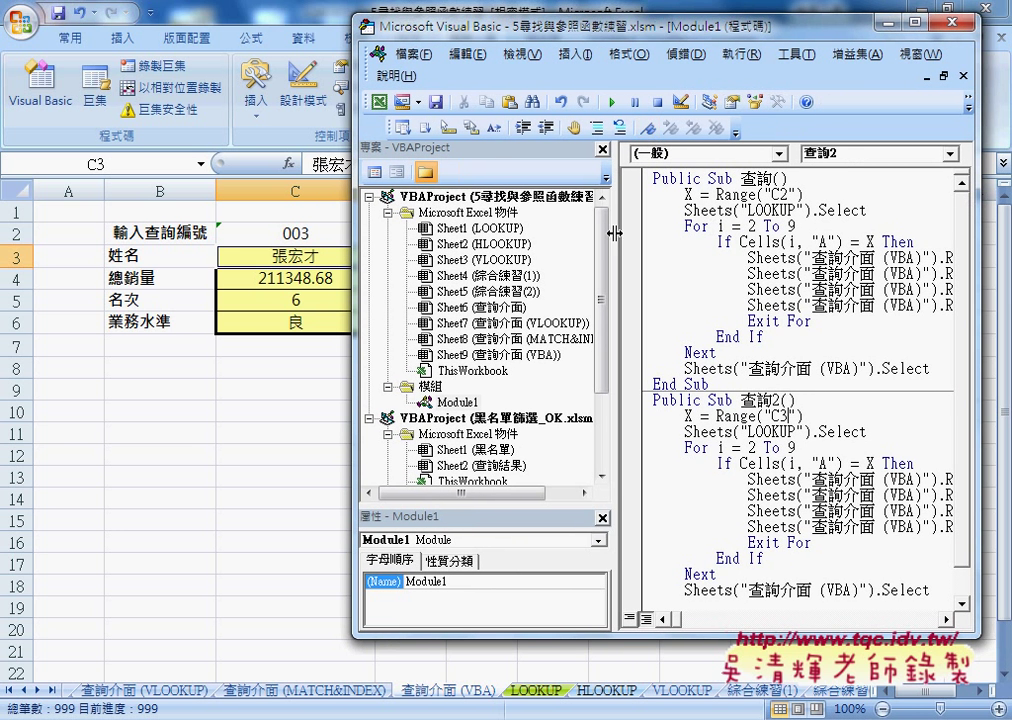
pyautogui.moveTo(614, 199); pyautogui.dragTo(563, 230)
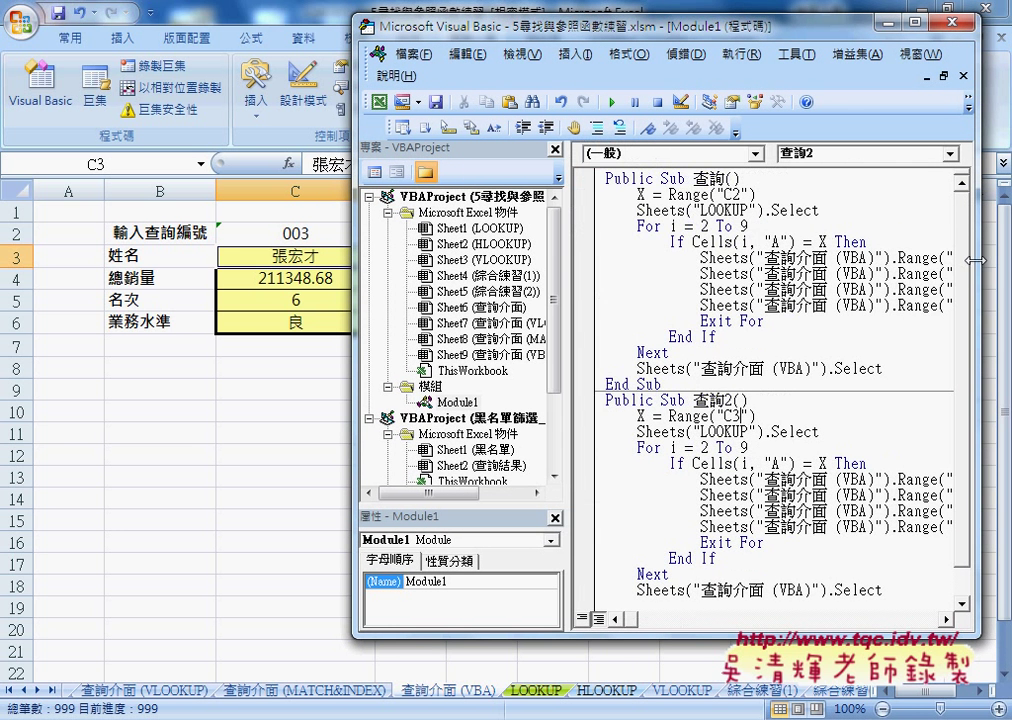
pyautogui.moveTo(980, 220); pyautogui.dragTo(992, 220)
pyautogui.moveTo(722, 38); pyautogui.dragTo(745, 37)
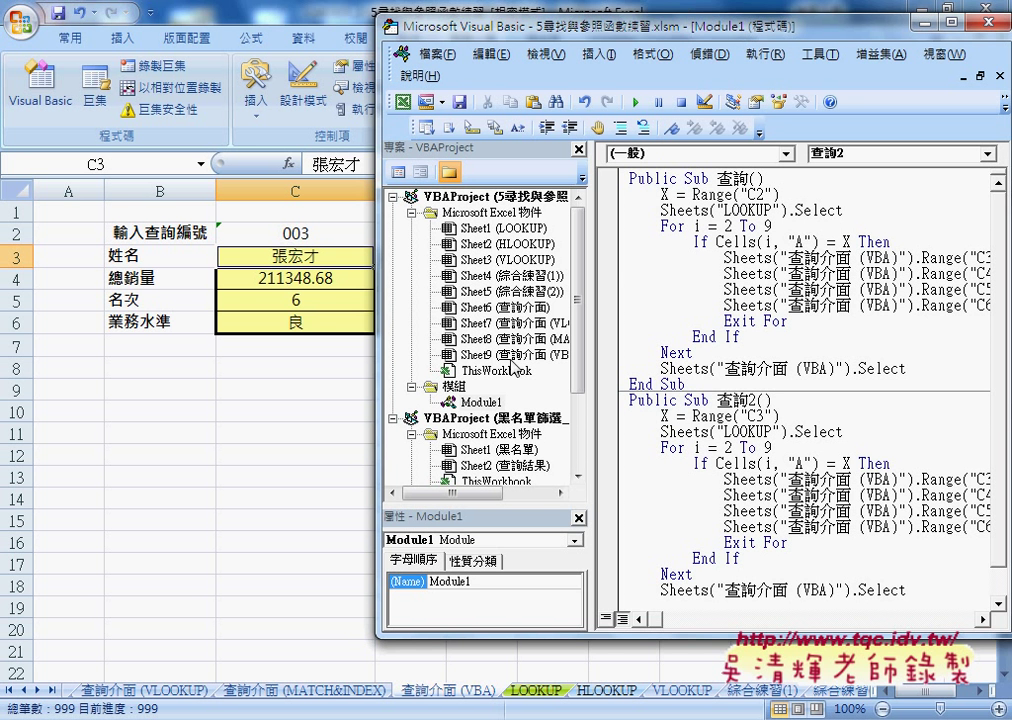
# Compare 查詢2's Range("C3") and LOOKUP lines with the LOOKUP sheet's data table
pyautogui.moveTo(778, 417); pyautogui.dragTo(693, 417)
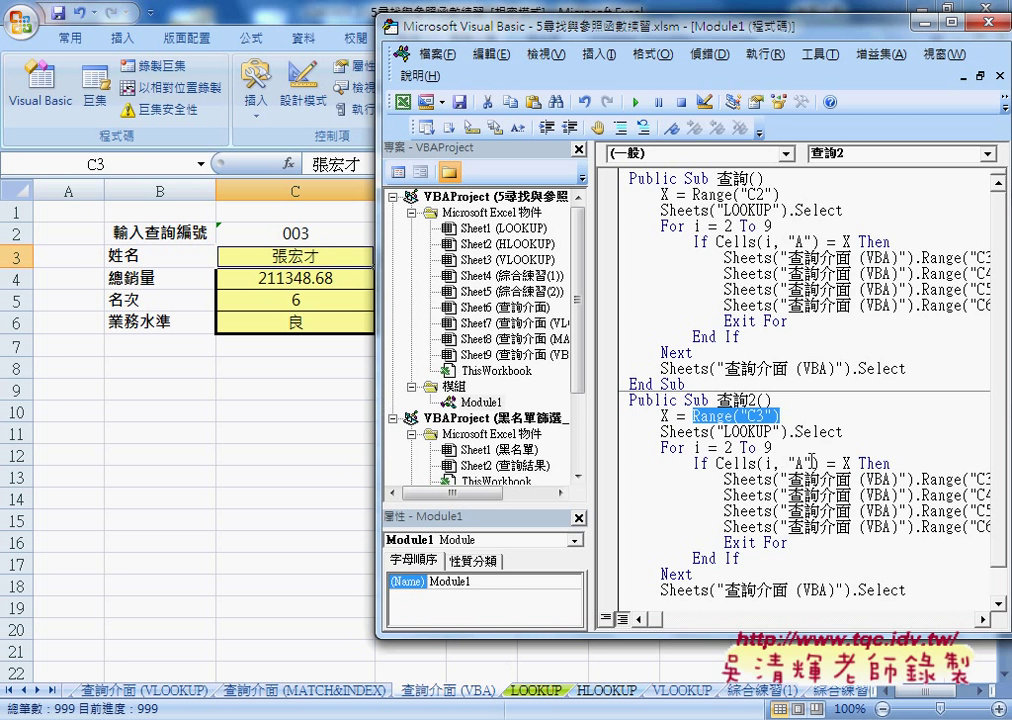
pyautogui.moveTo(843, 432); pyautogui.dragTo(660, 432)
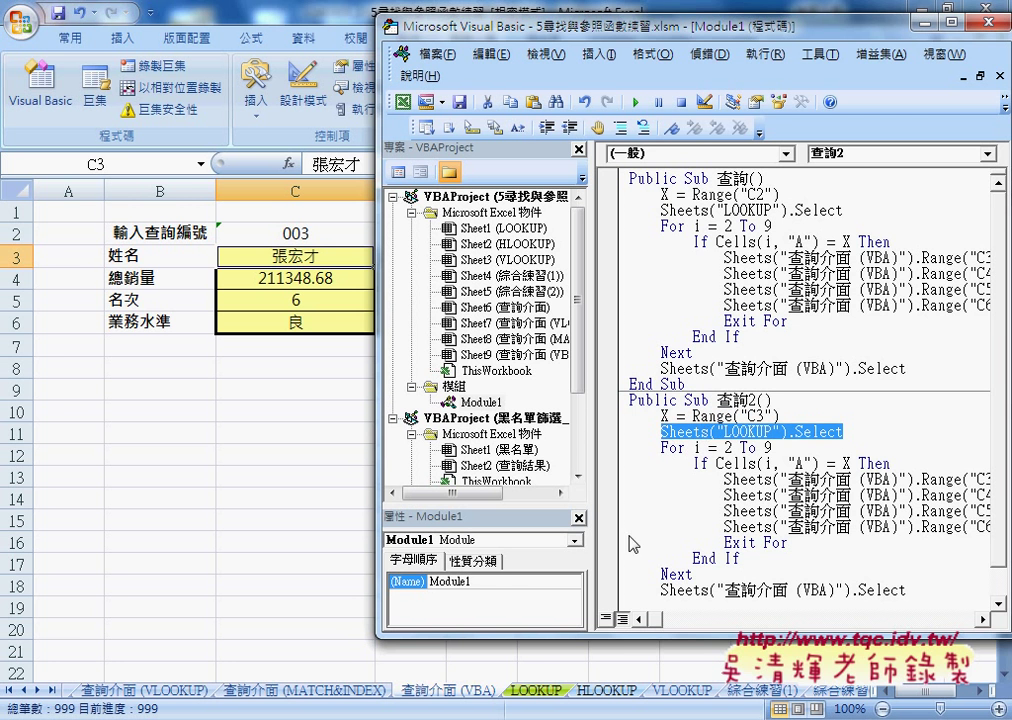
pyautogui.click(535, 692)
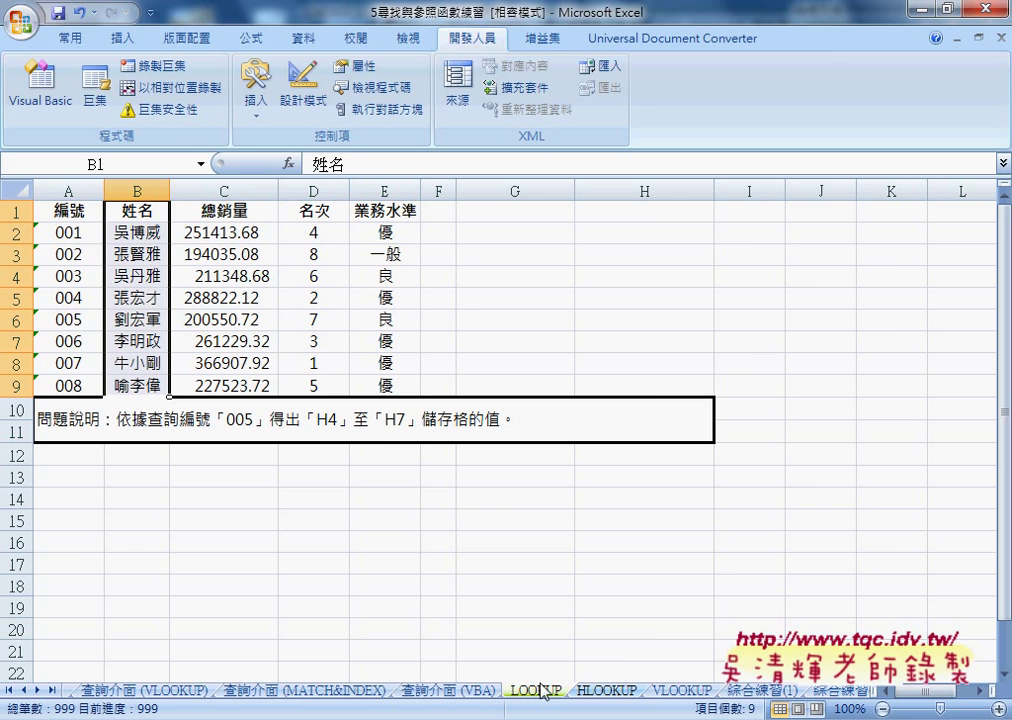
pyautogui.moveTo(393, 716)
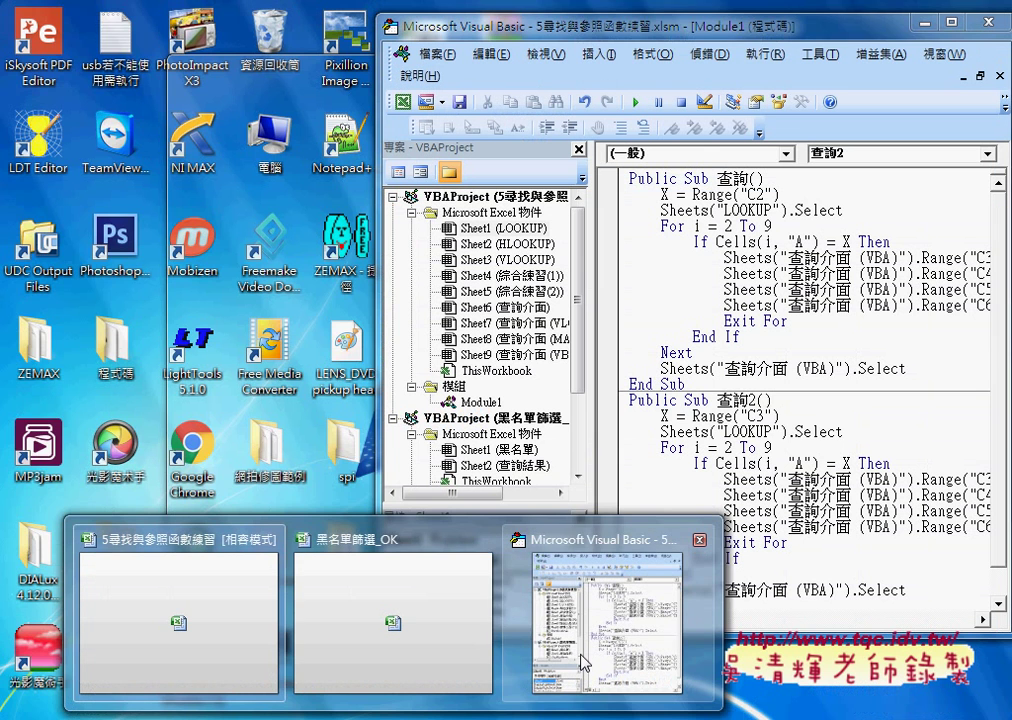
pyautogui.click(607, 620)
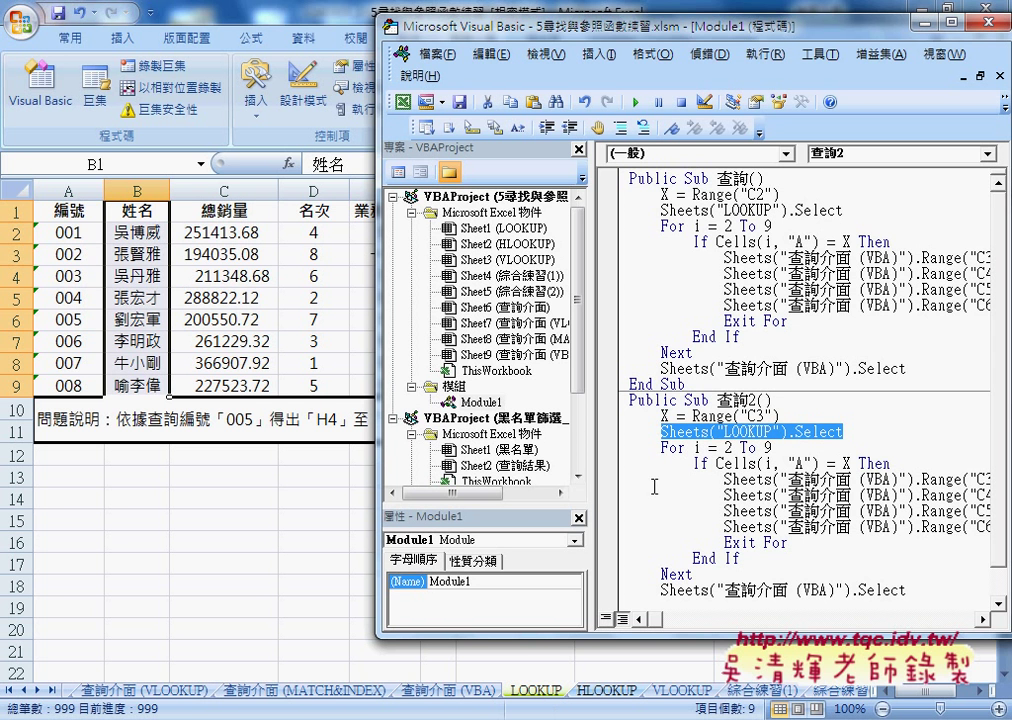
pyautogui.moveTo(572, 428); pyautogui.dragTo(557, 428)
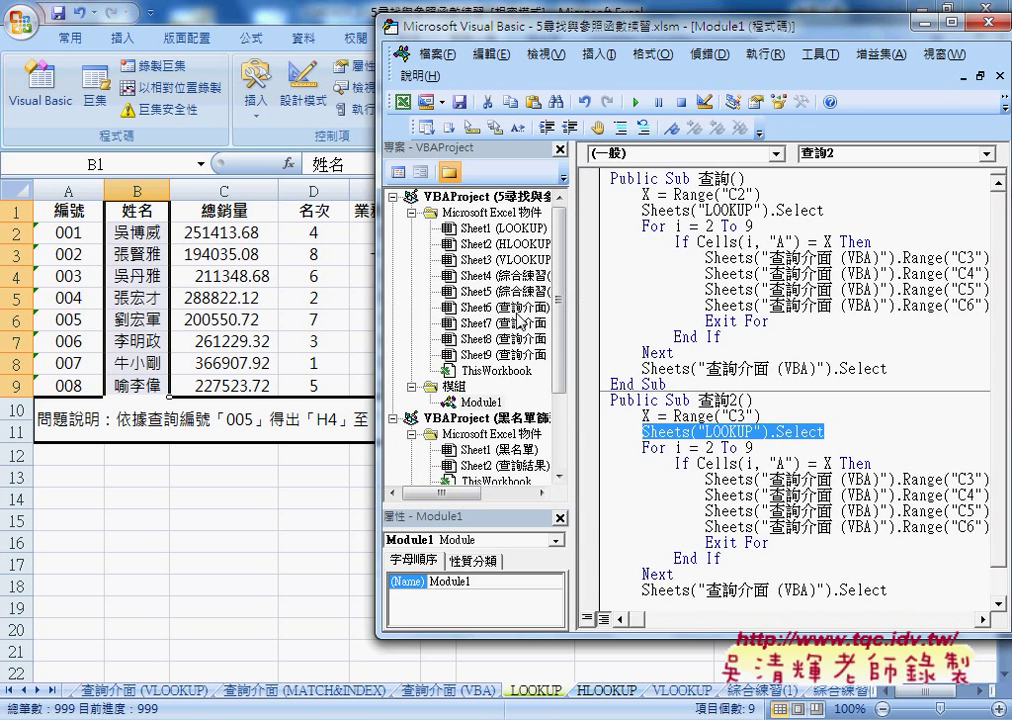
pyautogui.moveTo(558, 38); pyautogui.dragTo(528, 38)
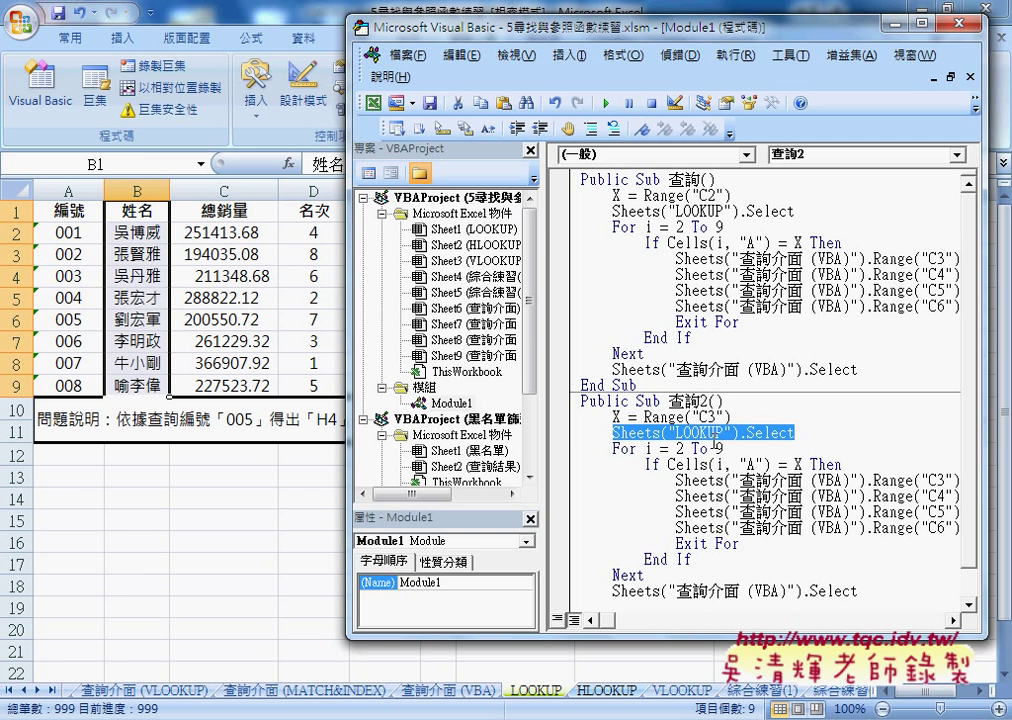
# Change 查詢2's loop comparison to Cells(i, "B") = X to match names
pyautogui.moveTo(677, 449); pyautogui.dragTo(725, 449)
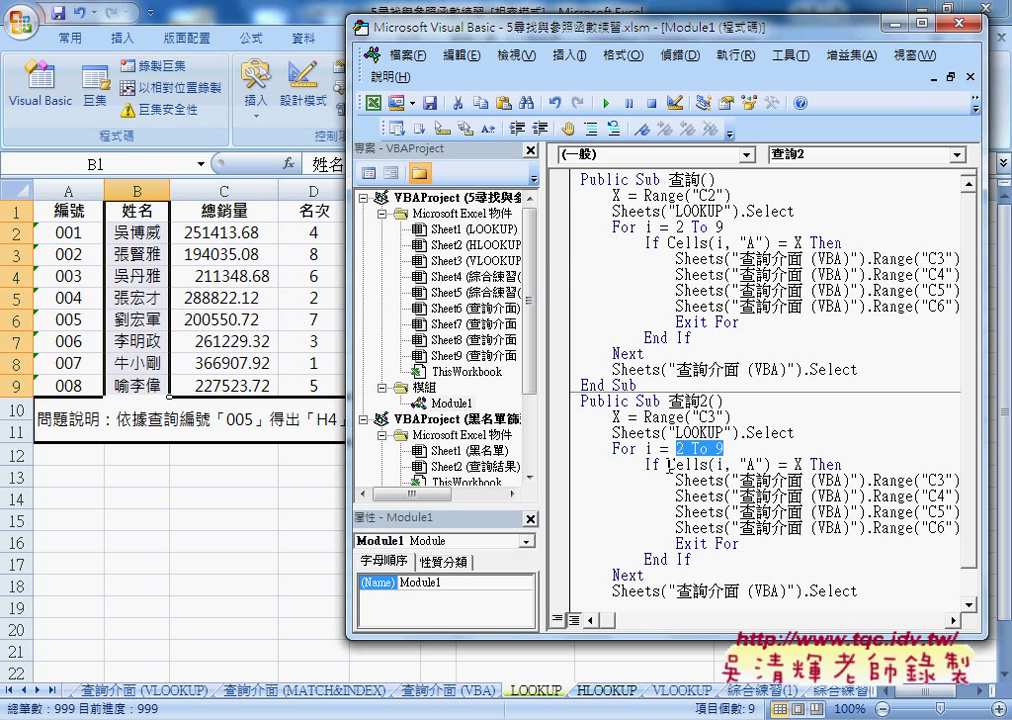
pyautogui.moveTo(668, 465); pyautogui.dragTo(770, 465)
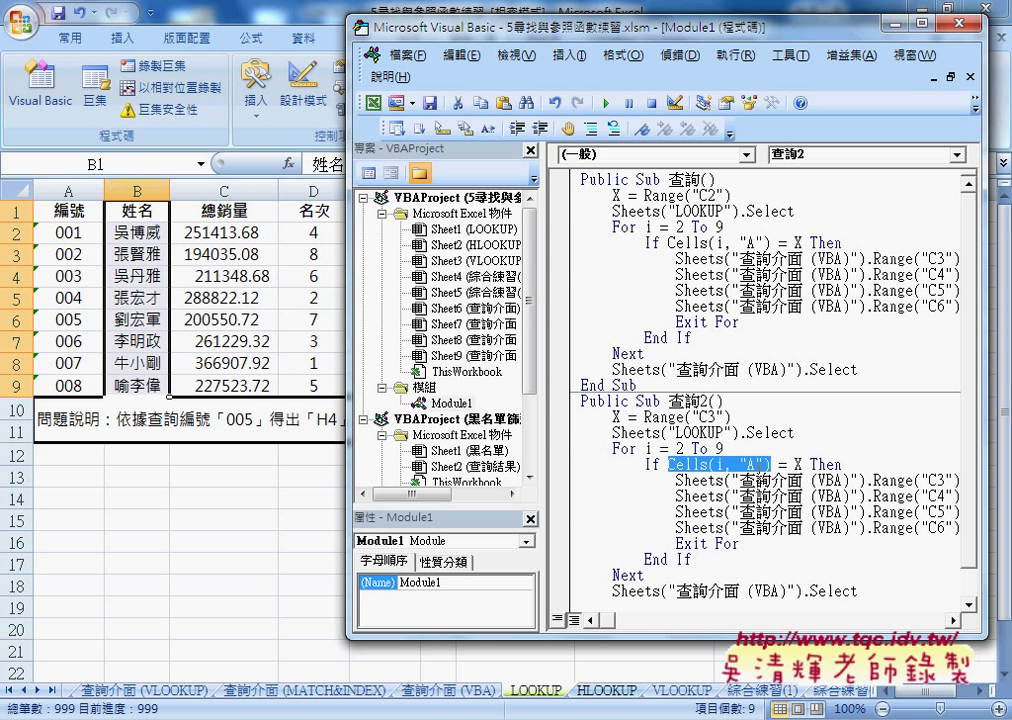
pyautogui.click(762, 464)
pyautogui.doubleClick(751, 464)
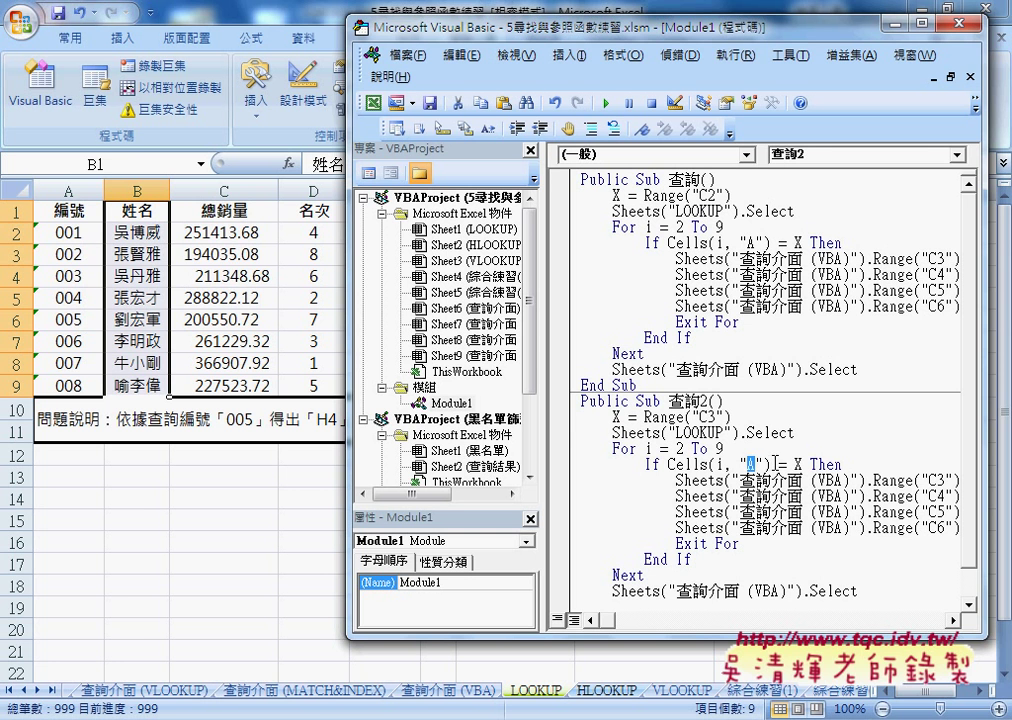
pyautogui.write('B')
pyautogui.moveTo(801, 464); pyautogui.dragTo(668, 464)
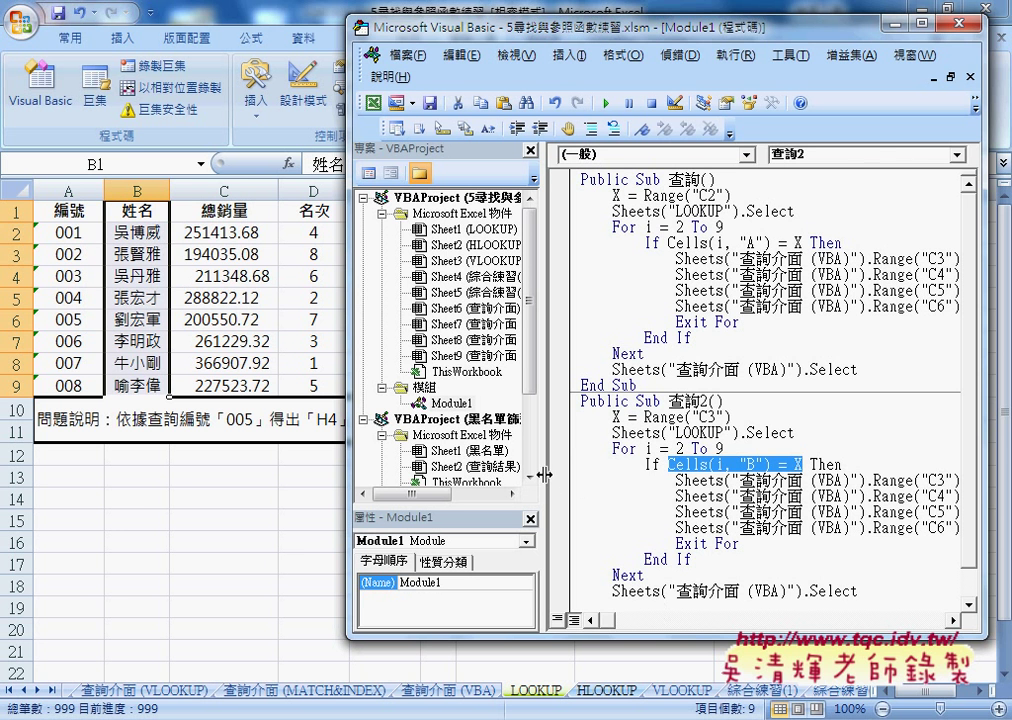
# Change the first assignment line to Range("C2") = Cells(i, "A")
pyautogui.moveTo(541, 471); pyautogui.dragTo(465, 471)
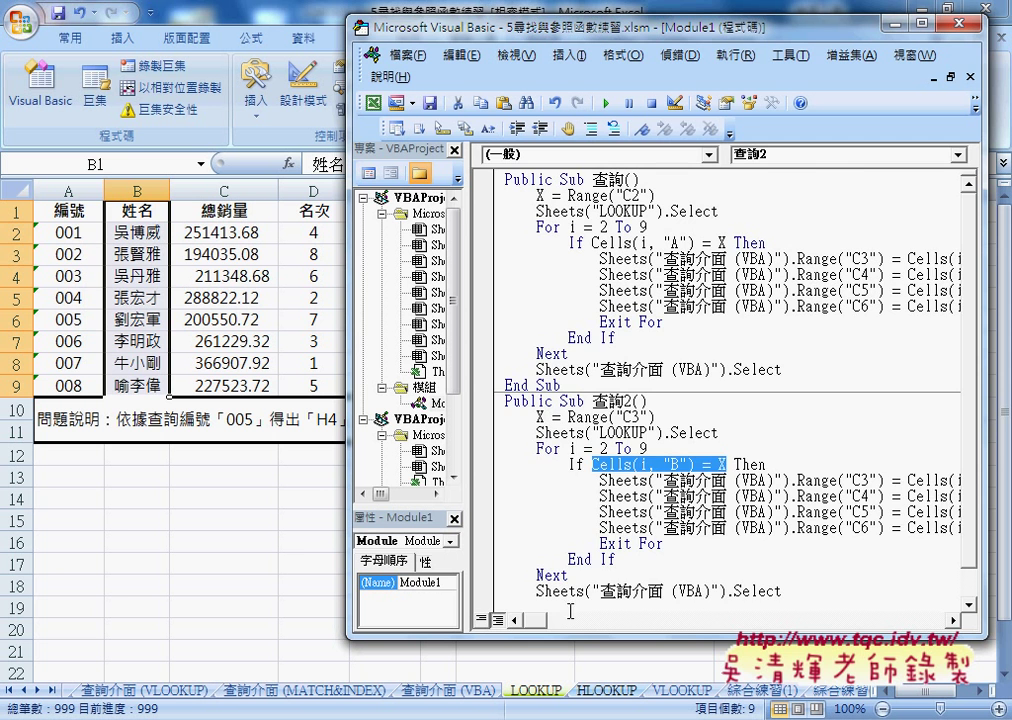
pyautogui.click(543, 622)
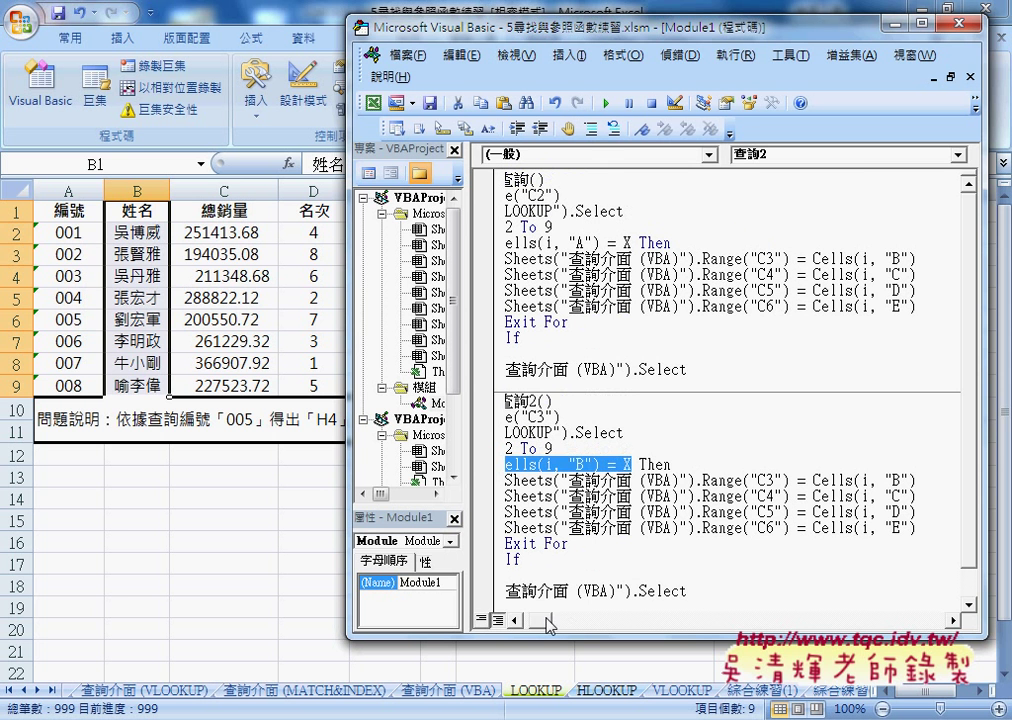
pyautogui.doubleClick(898, 481)
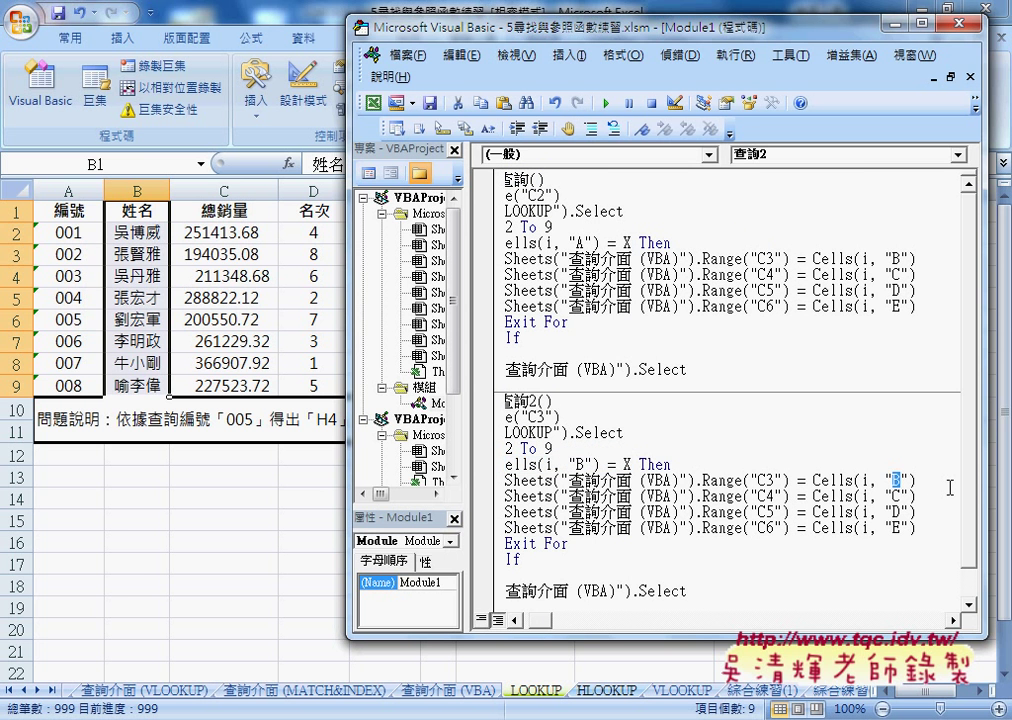
pyautogui.write('A')
pyautogui.moveTo(777, 481); pyautogui.dragTo(769, 481)
pyautogui.write('2')
# Review 查詢2's C4–C6 assignments and Exit For statement
pyautogui.moveTo(917, 527); pyautogui.dragTo(704, 495)
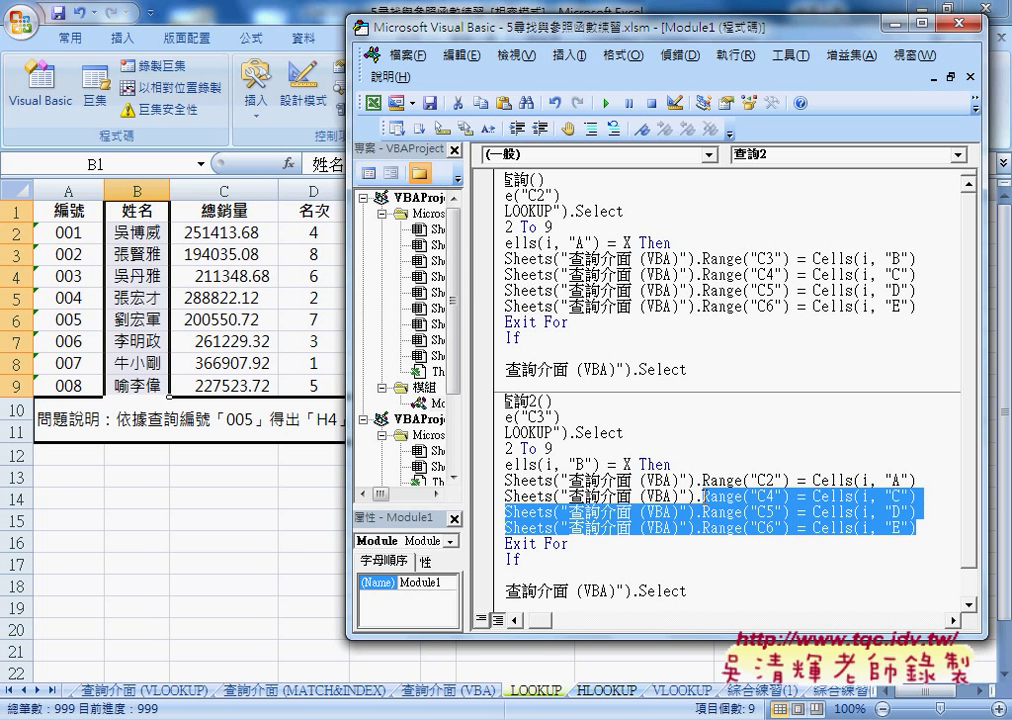
pyautogui.moveTo(549, 621); pyautogui.dragTo(525, 622)
pyautogui.click(598, 591)
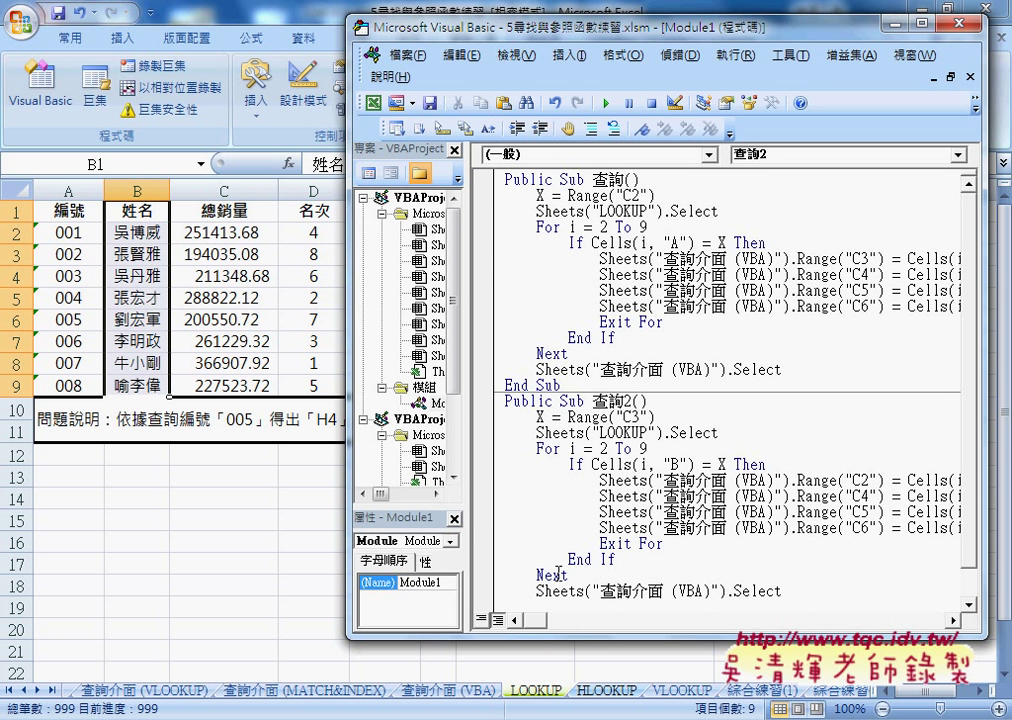
pyautogui.moveTo(663, 543); pyautogui.dragTo(612, 543)
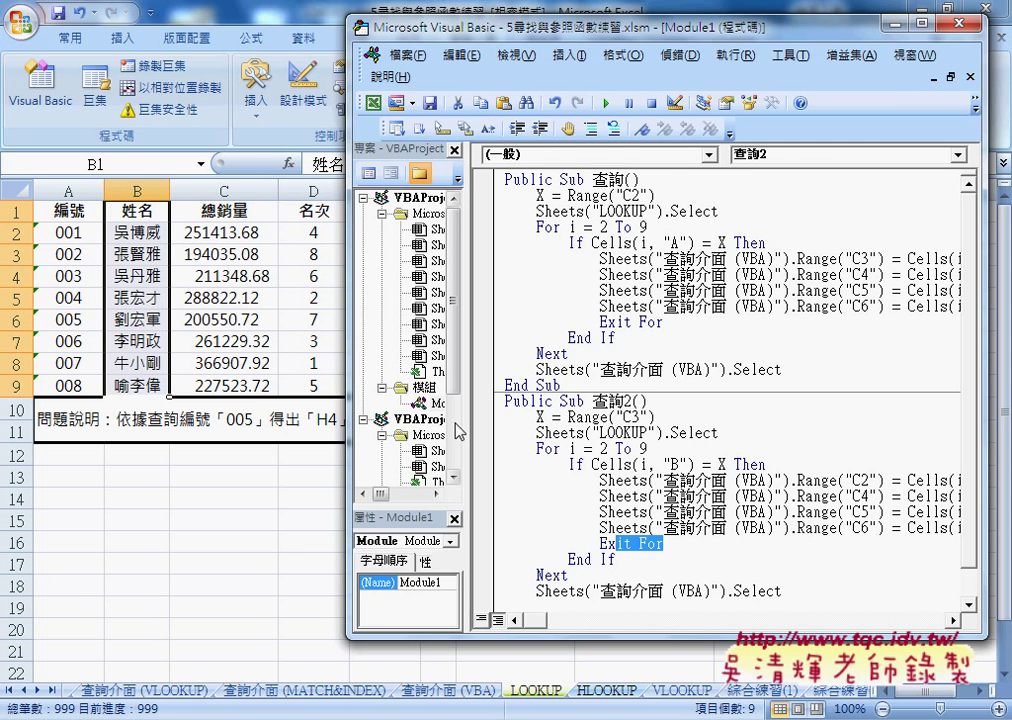
pyautogui.moveTo(495, 420); pyautogui.dragTo(534, 420)
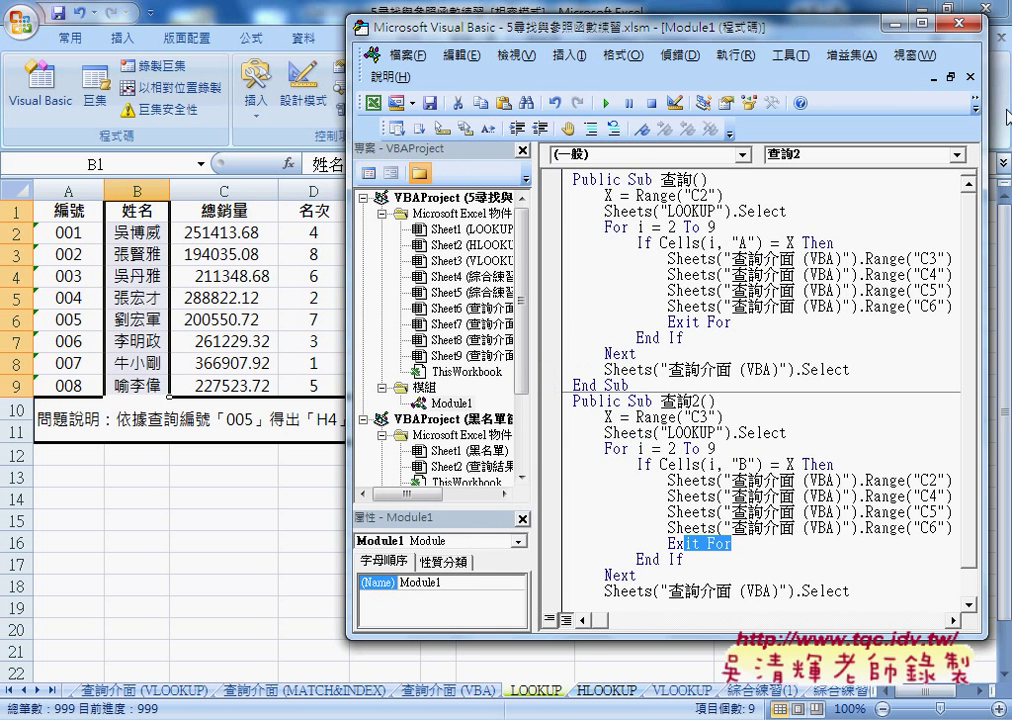
# Break on Sheet9's $C$3 check, change its call to 查詢2, and return to 查詢介面 (VBA)
pyautogui.hotkey('ctrl', 'Tab')
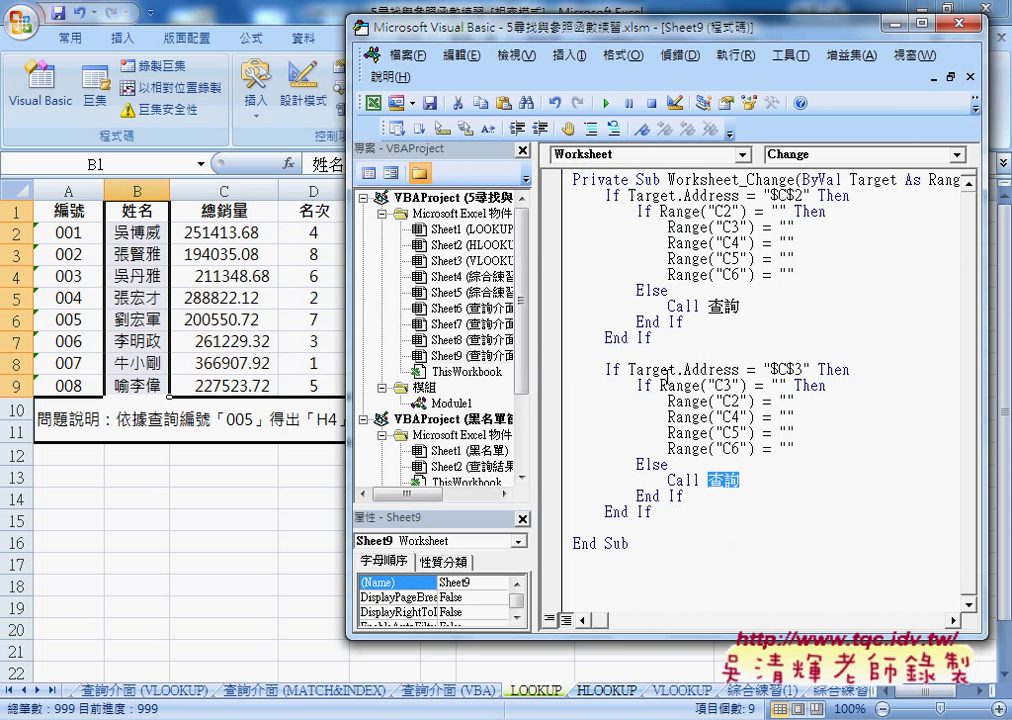
pyautogui.click(551, 370)
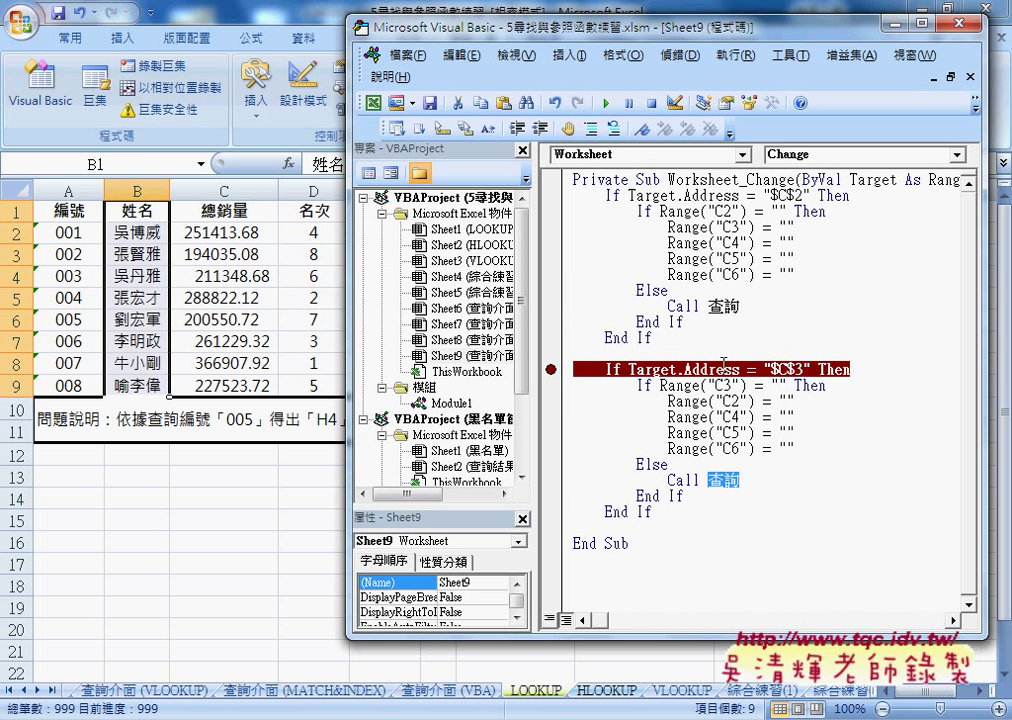
pyautogui.click(744, 480)
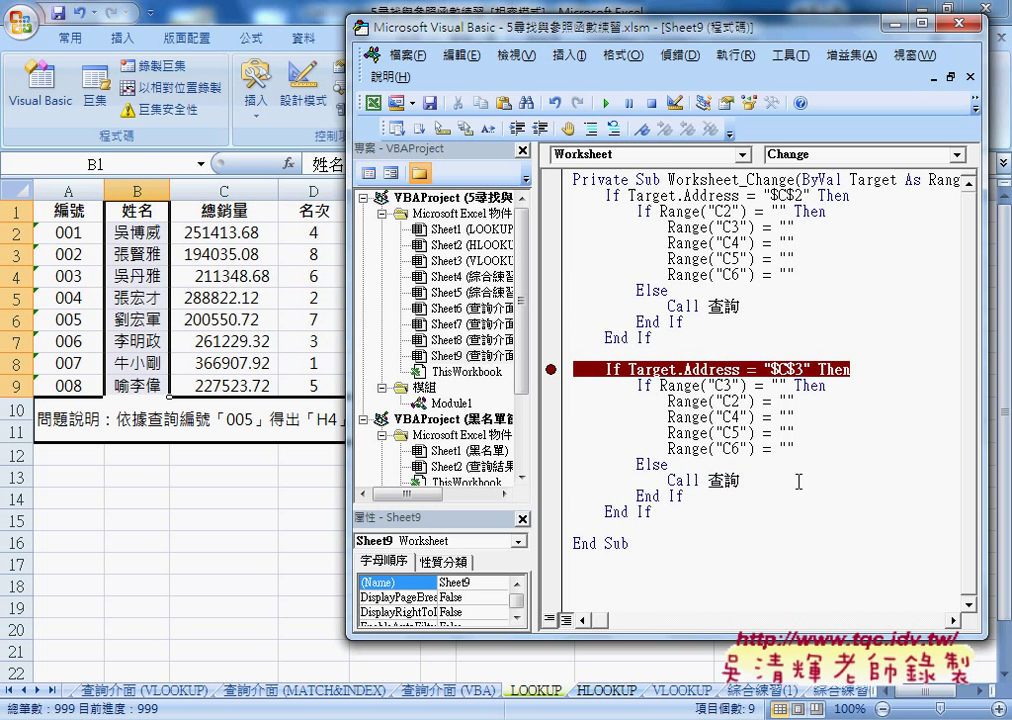
pyautogui.write('2')
pyautogui.click(452, 689)
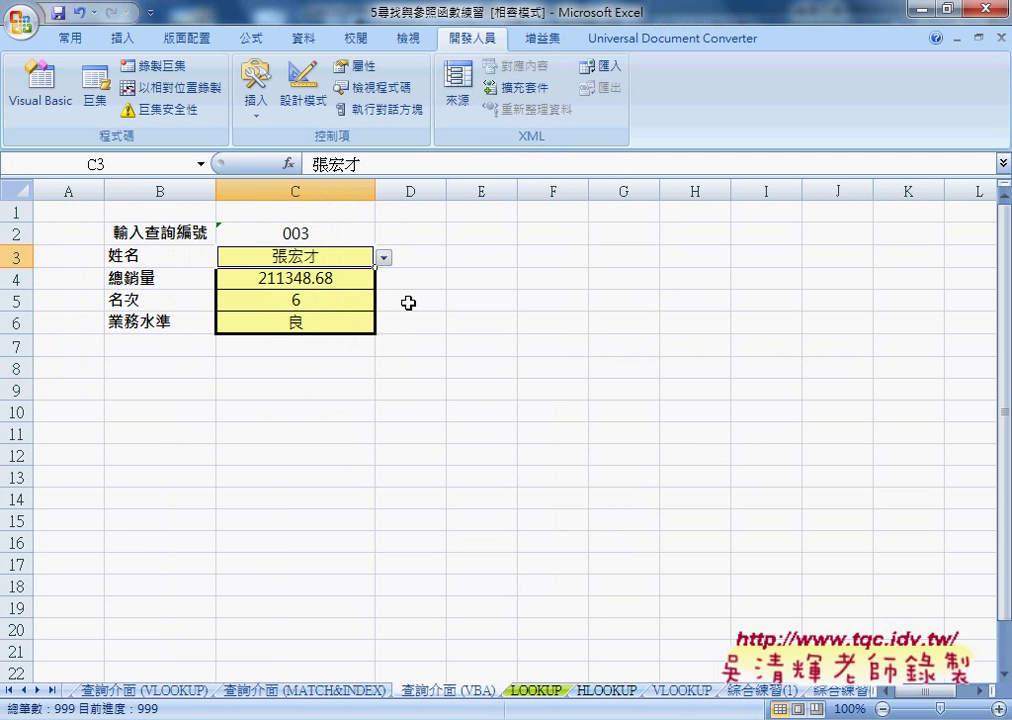
pyautogui.click(384, 258)
pyautogui.click(364, 304)
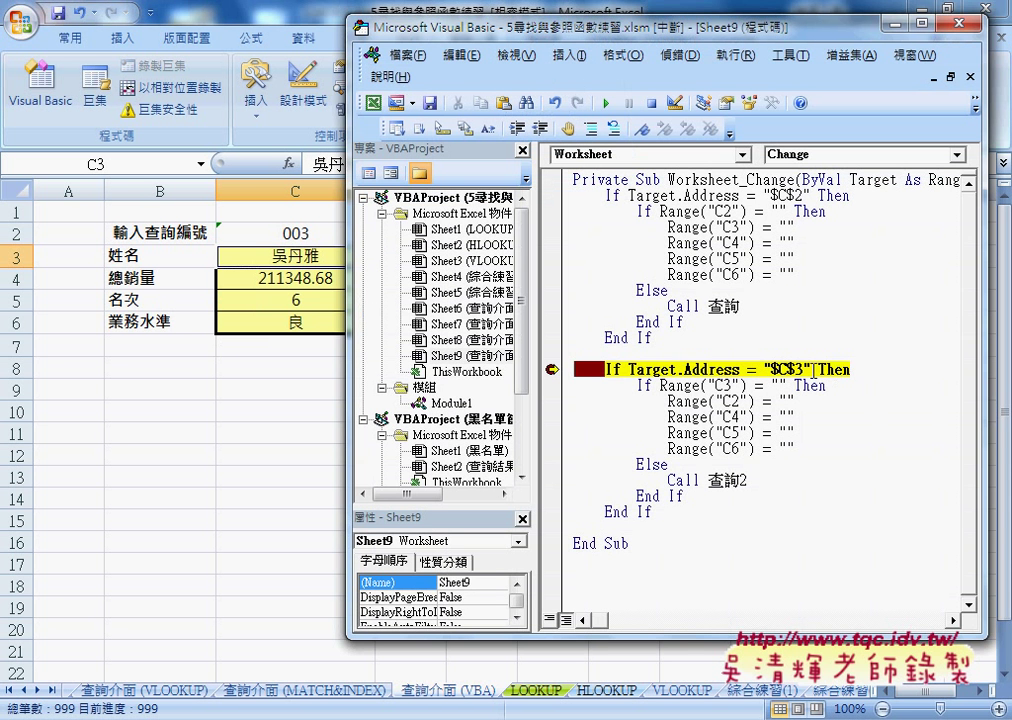
pyautogui.moveTo(684, 373)
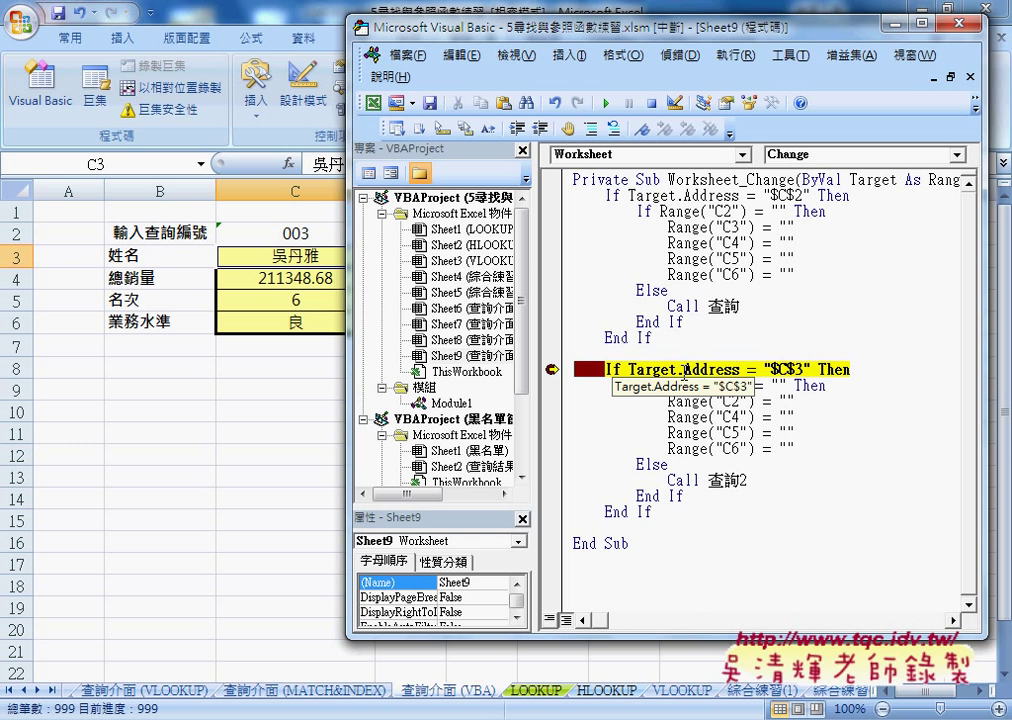
pyautogui.press('F8')
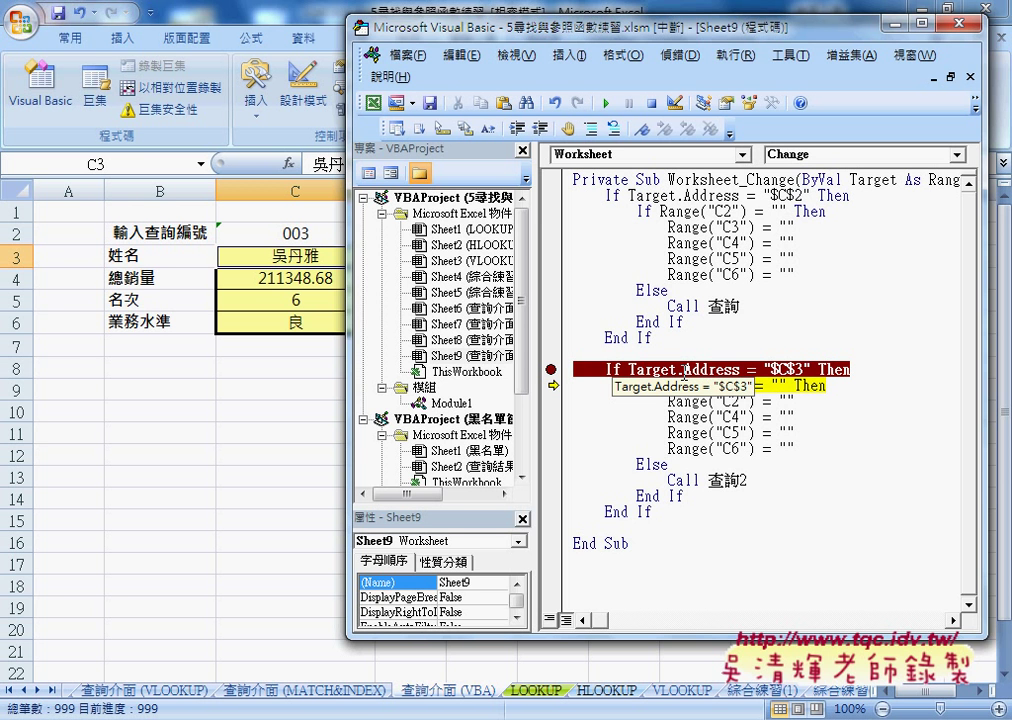
pyautogui.press('F8')
pyautogui.press('F8')
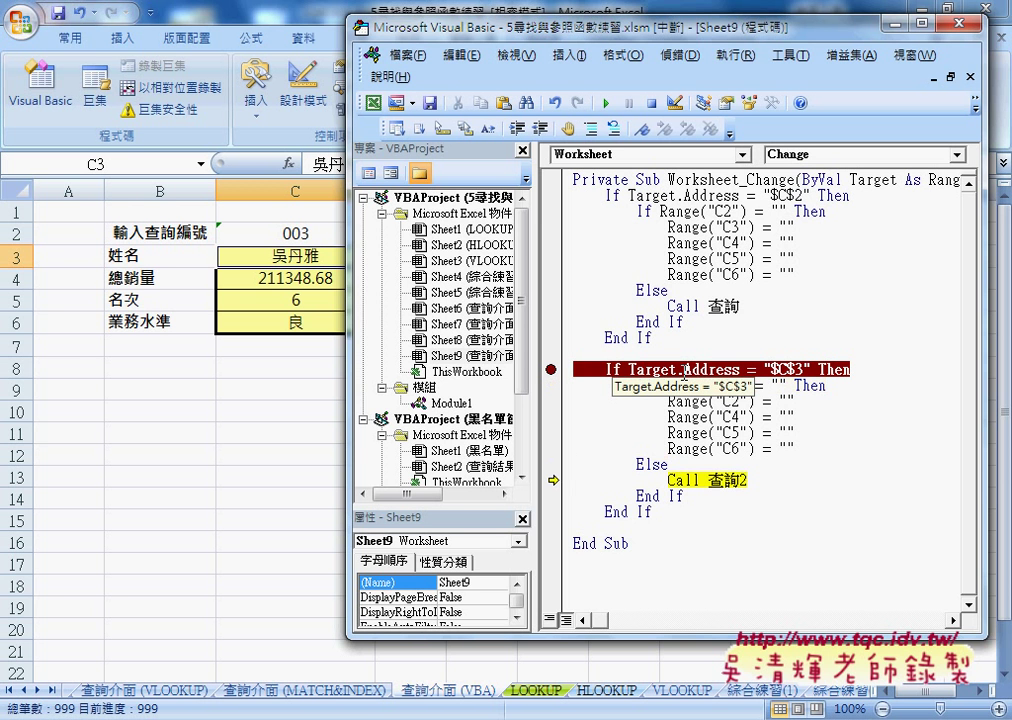
pyautogui.press('F8')
pyautogui.press('F8')
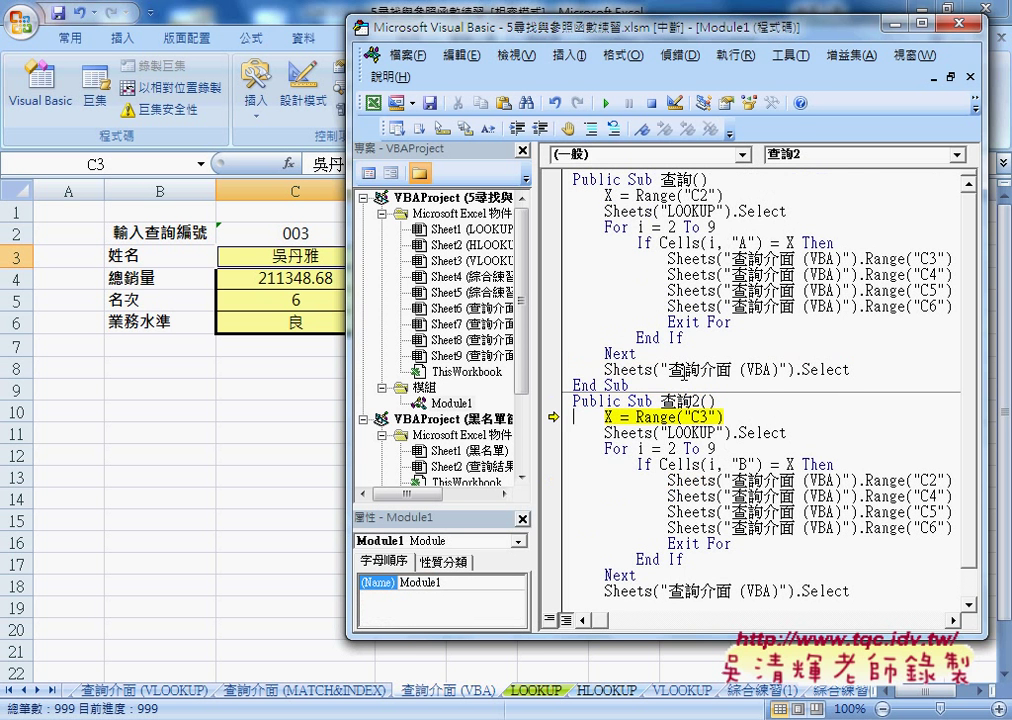
pyautogui.press('F8')
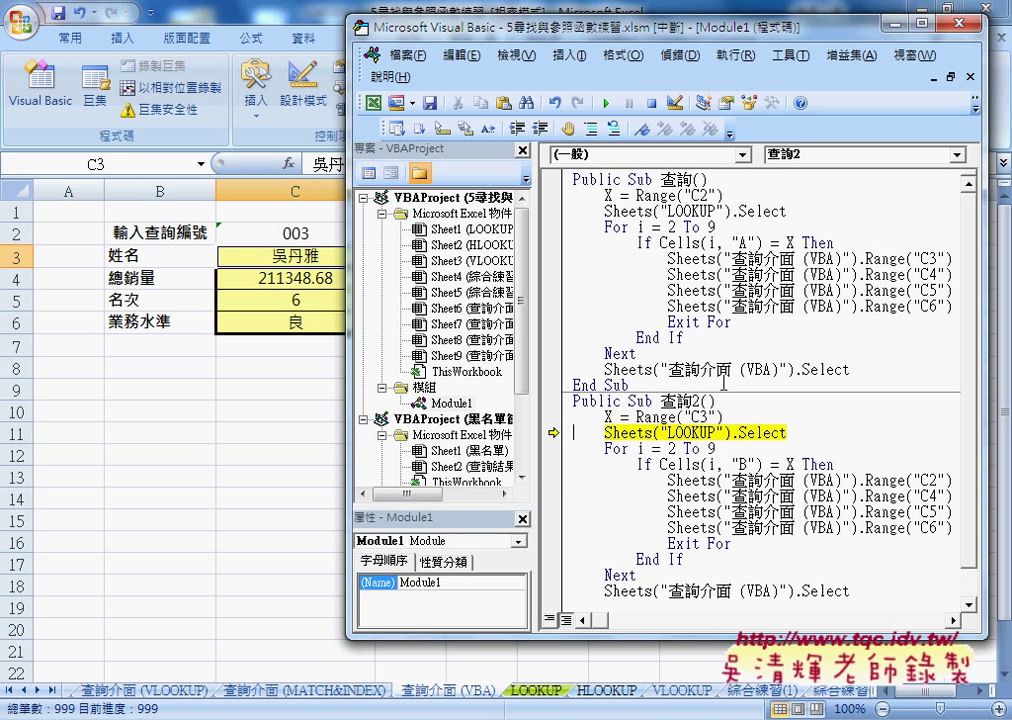
# Step through 查詢2's loop on the LOOKUP sheet until it reaches the matching row
pyautogui.moveTo(607, 411)
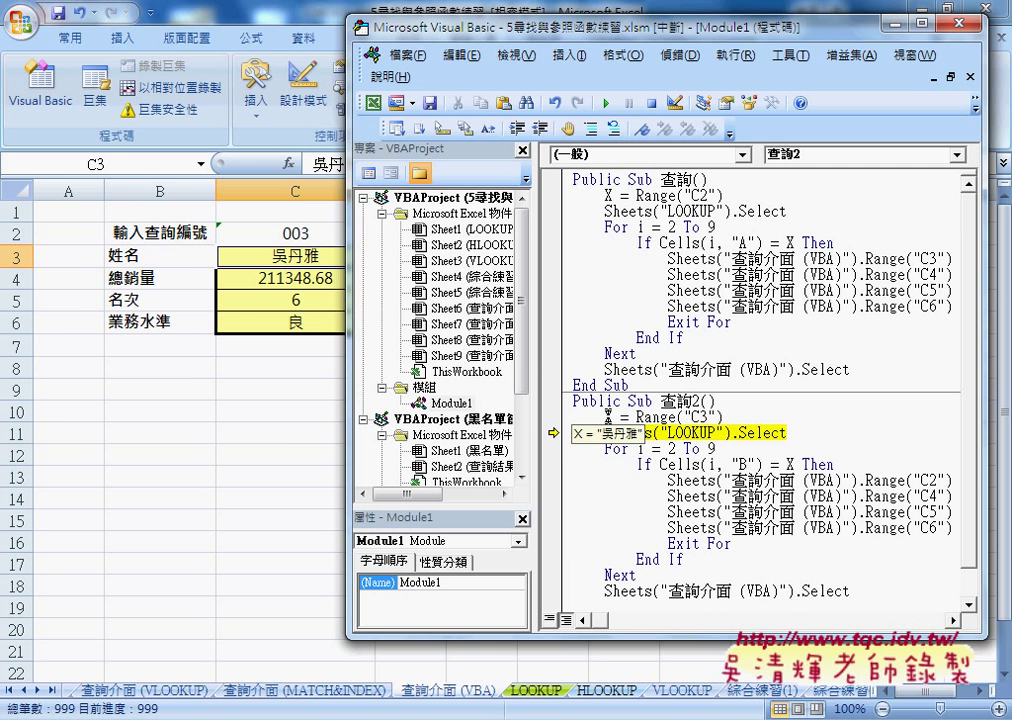
pyautogui.press('F8')
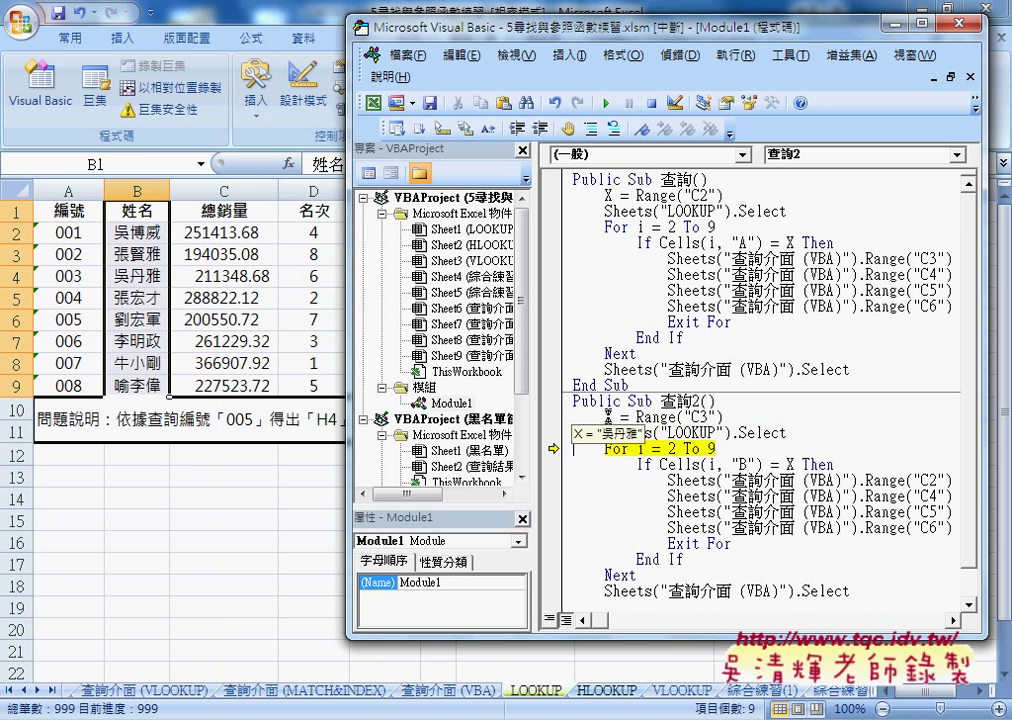
pyautogui.press('F8')
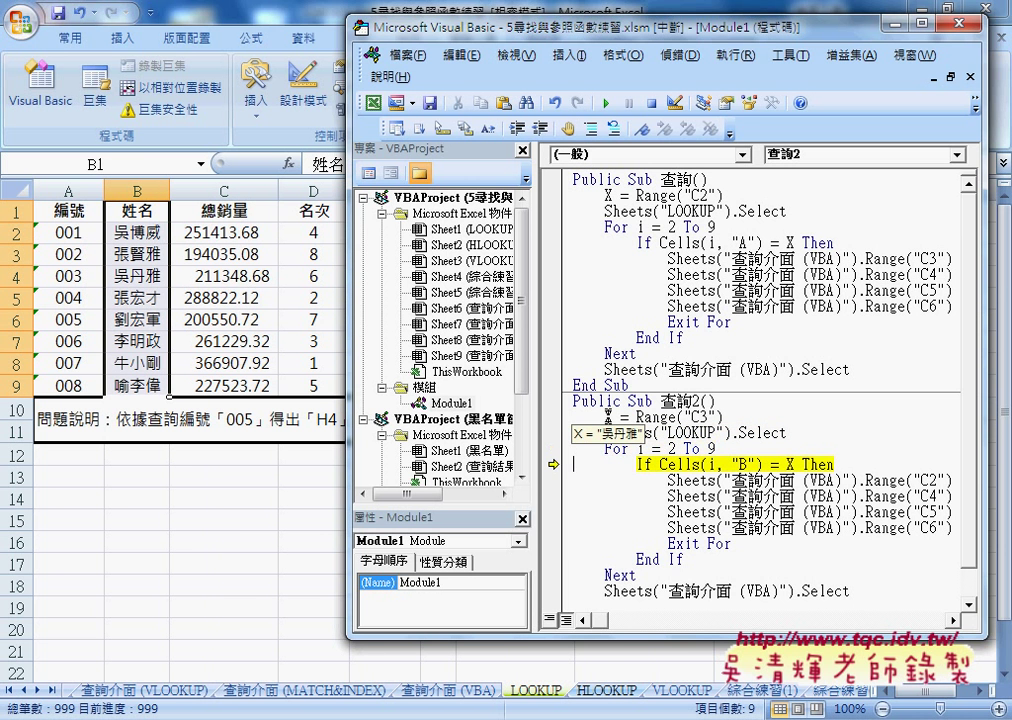
pyautogui.press('F8')
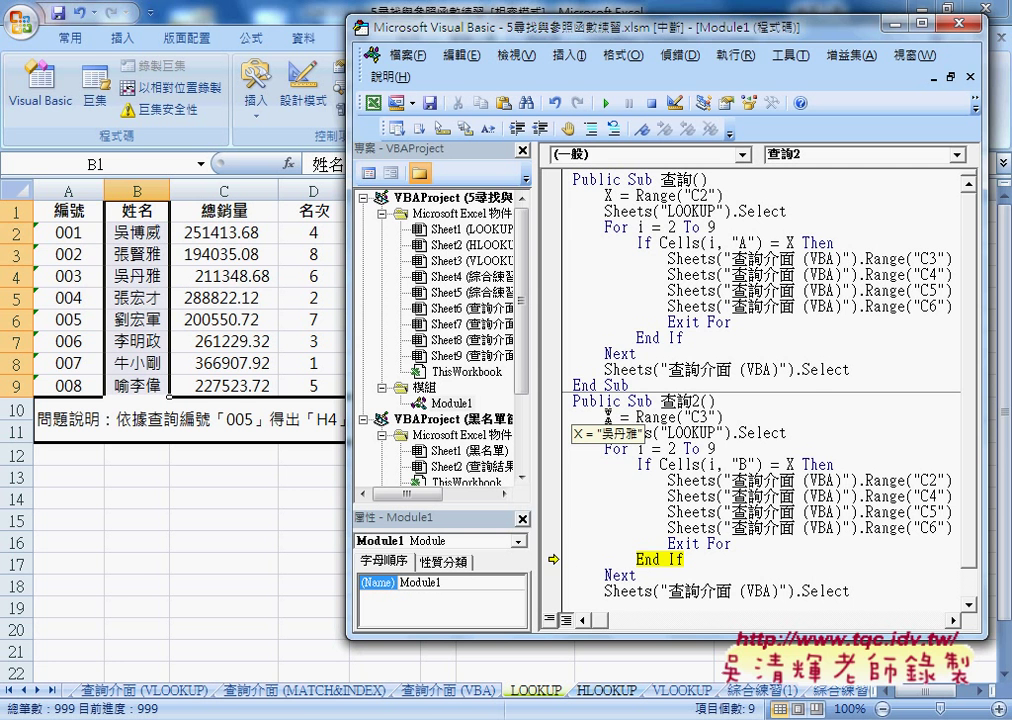
pyautogui.press('F8')
pyautogui.press('F8')
pyautogui.press('F8')
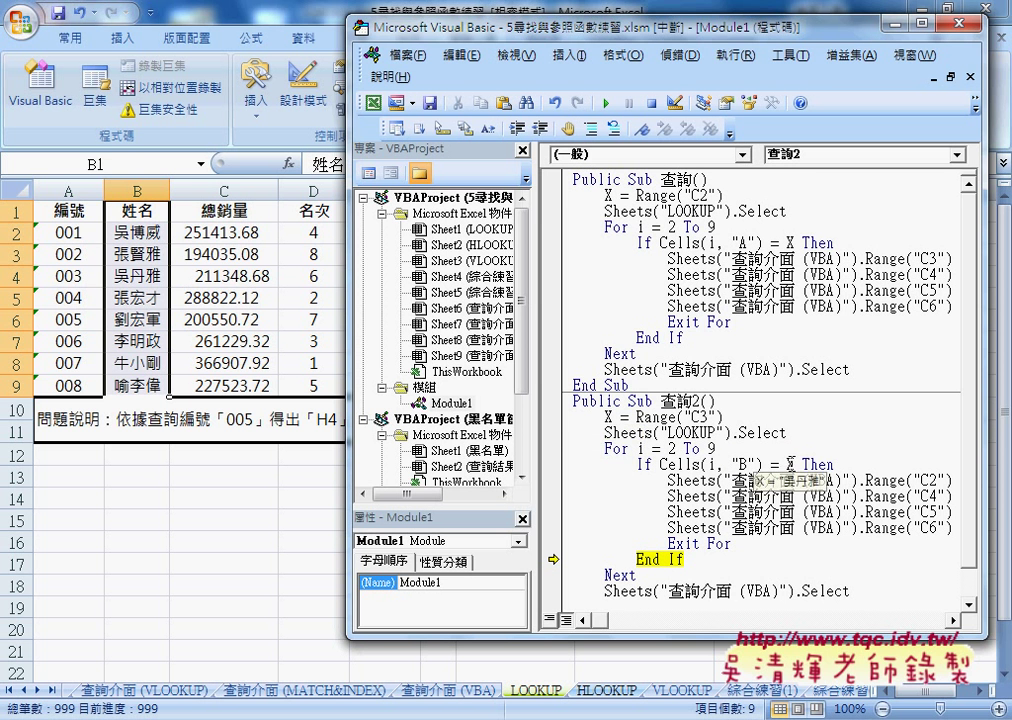
pyautogui.moveTo(791, 464)
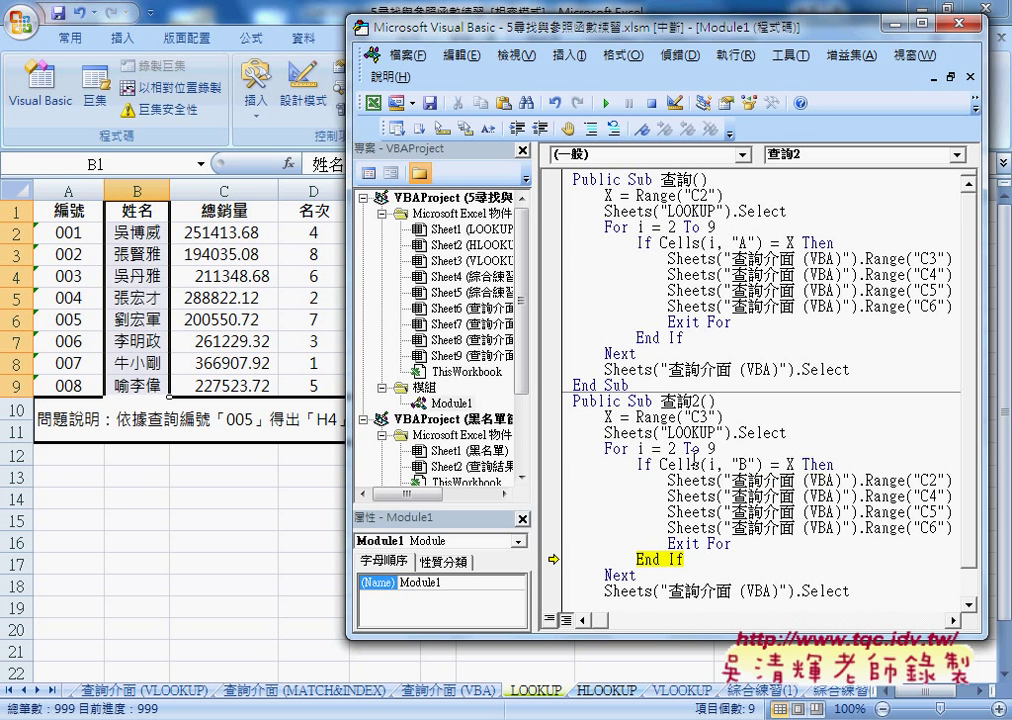
pyautogui.moveTo(693, 465)
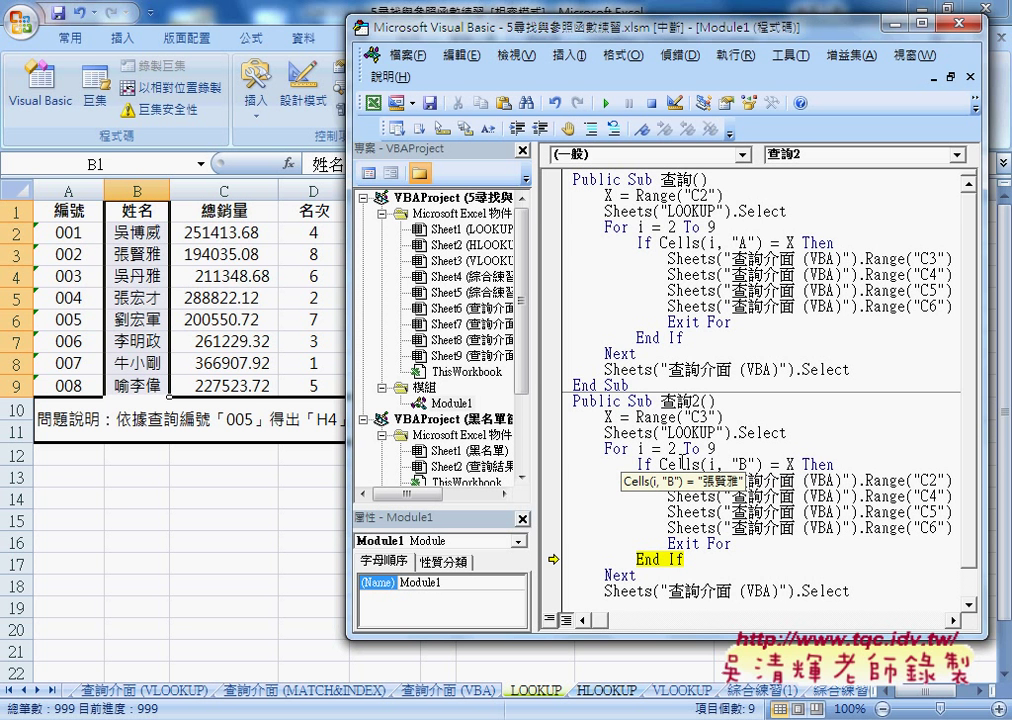
pyautogui.press('F8')
pyautogui.press('F8')
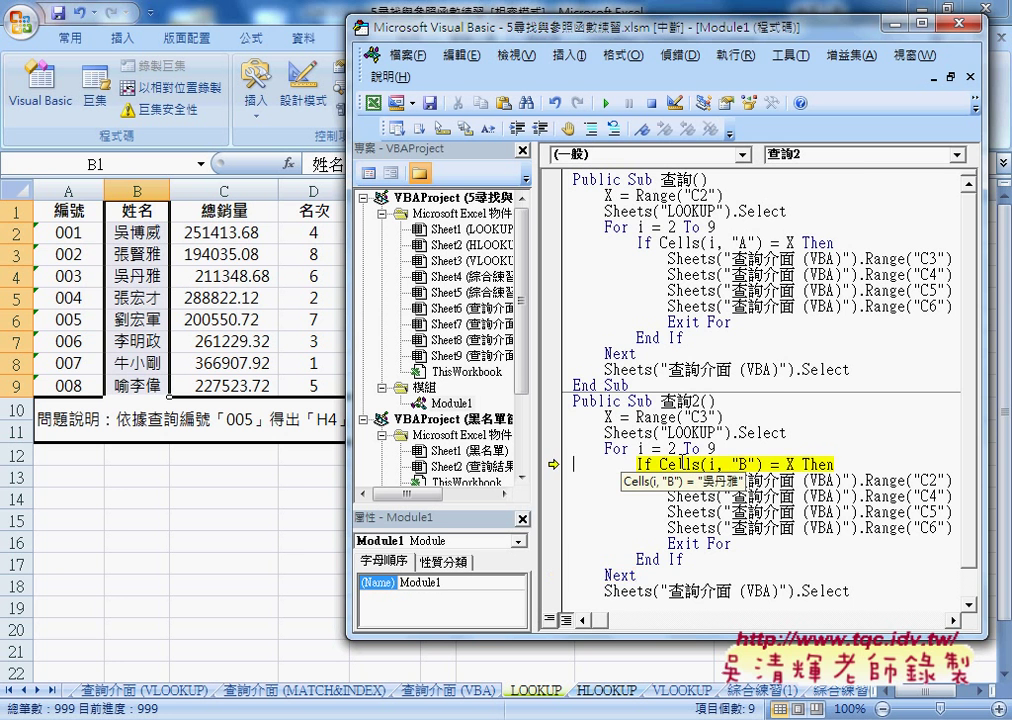
pyautogui.press('F8')
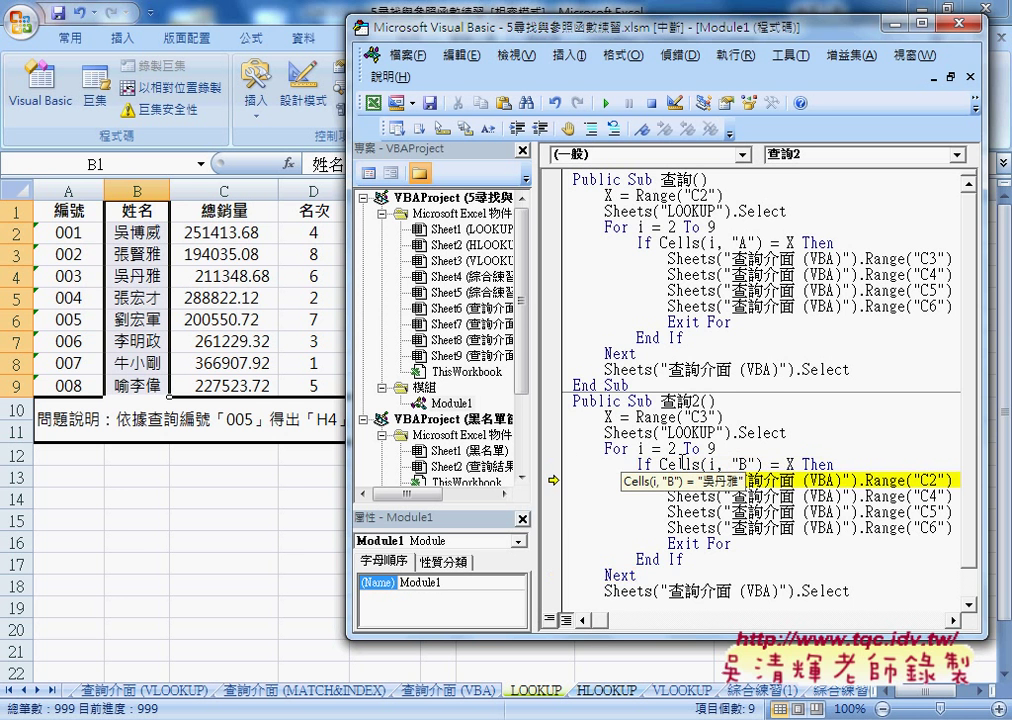
# Step back into the change handler and resume so 003, 211348.68, rank 6, 良 appear
pyautogui.press('F8')
pyautogui.press('F8')
pyautogui.press('F8')
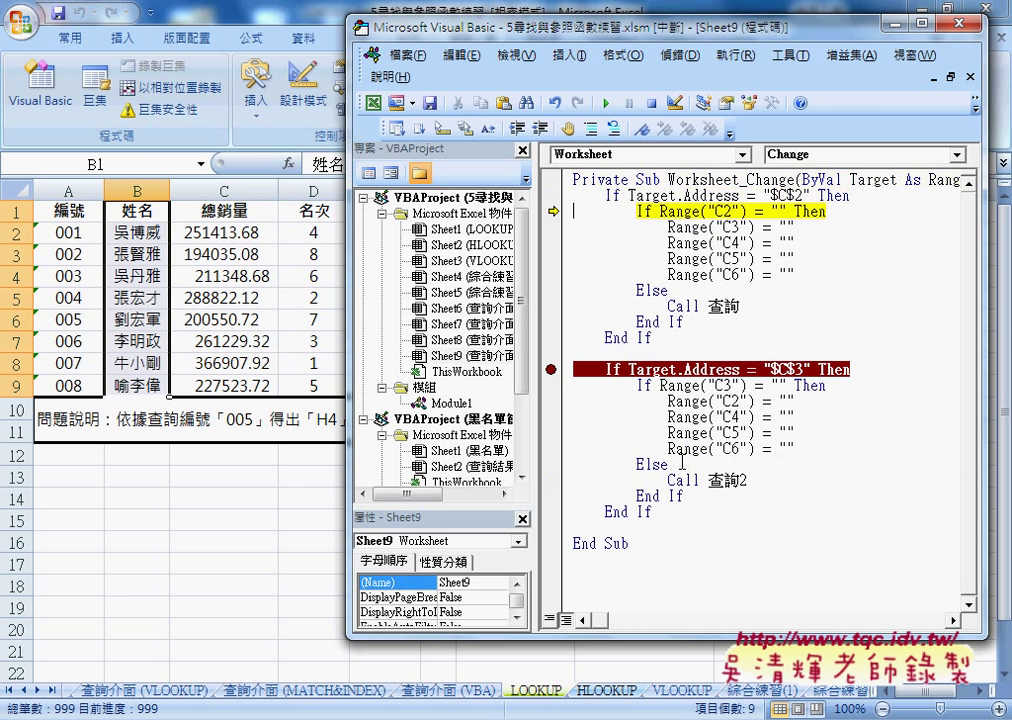
pyautogui.press('F8')
pyautogui.press('F8')
pyautogui.press('F8')
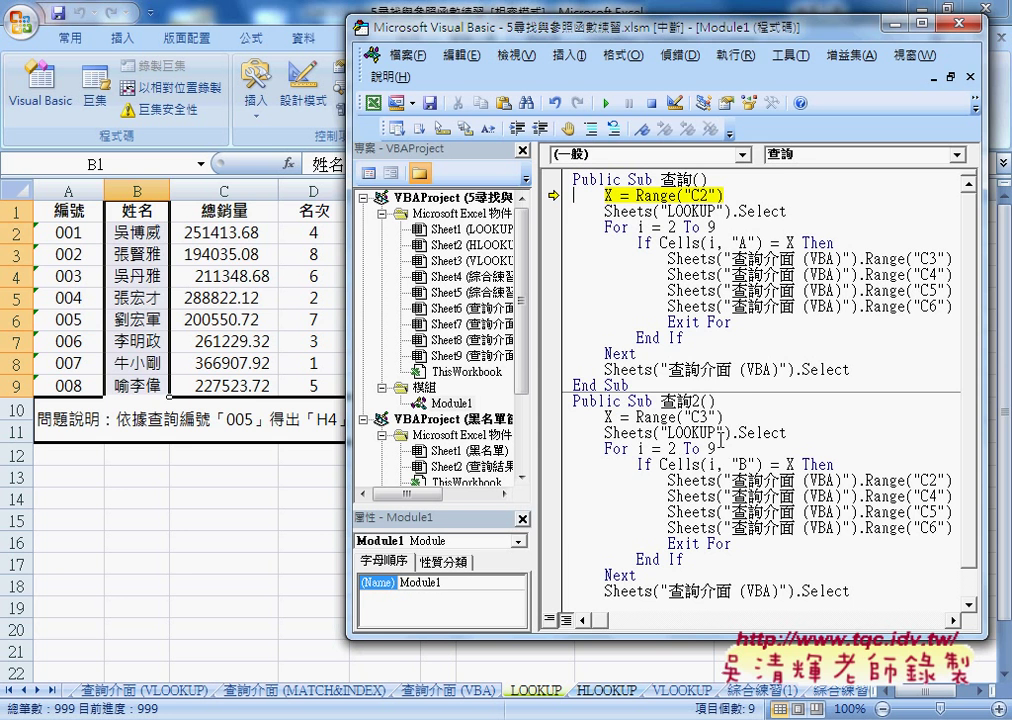
pyautogui.click(607, 104)
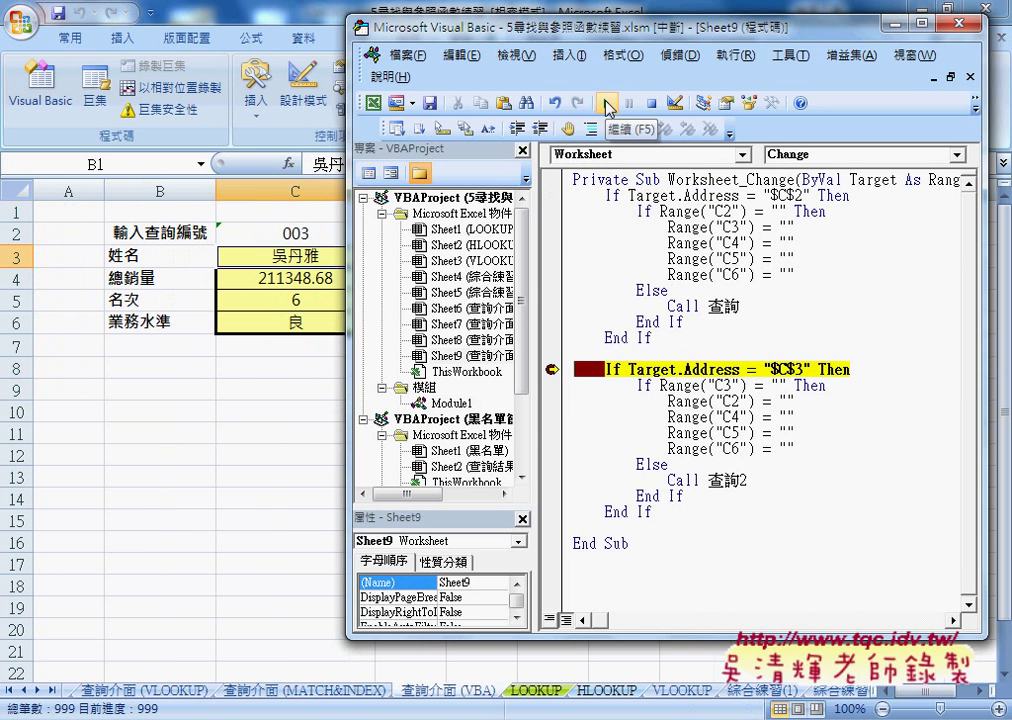
pyautogui.click(307, 405)
# Delete the name in C3 and go to the editor halted at the $C$3 breakpoint
pyautogui.click(358, 259)
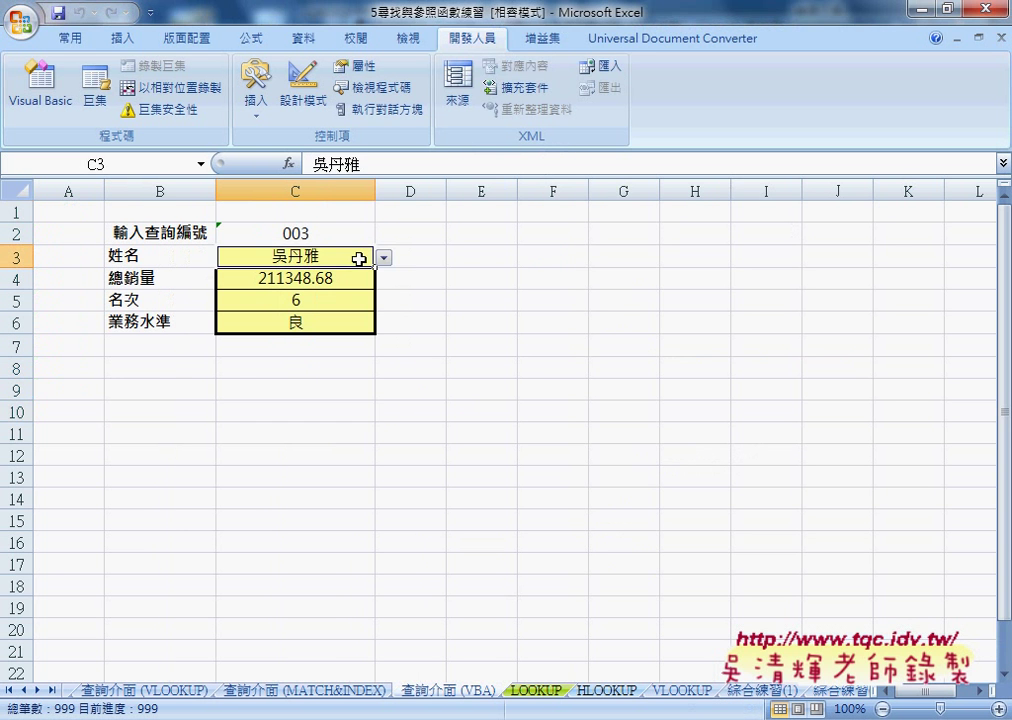
pyautogui.press('Delete')
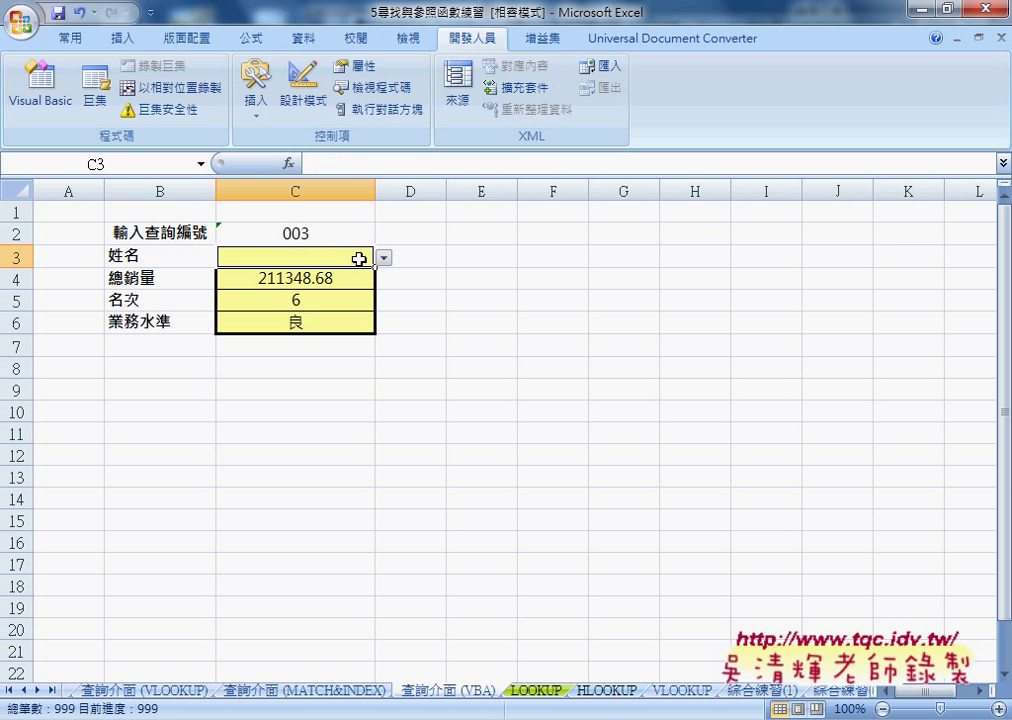
pyautogui.click(495, 375)
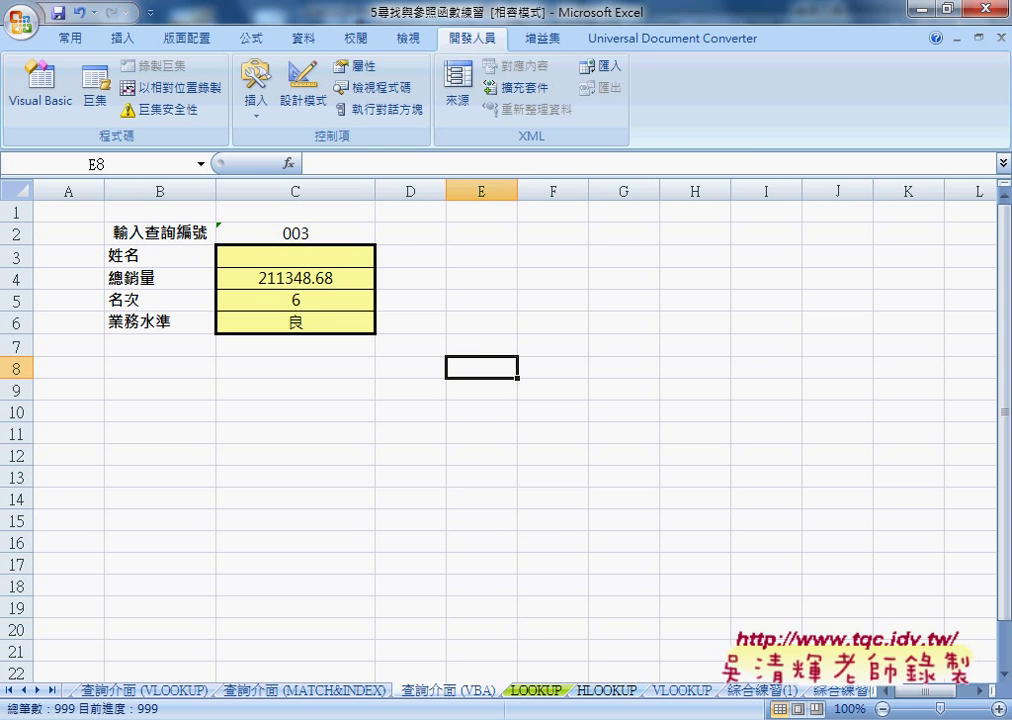
pyautogui.click(630, 545)
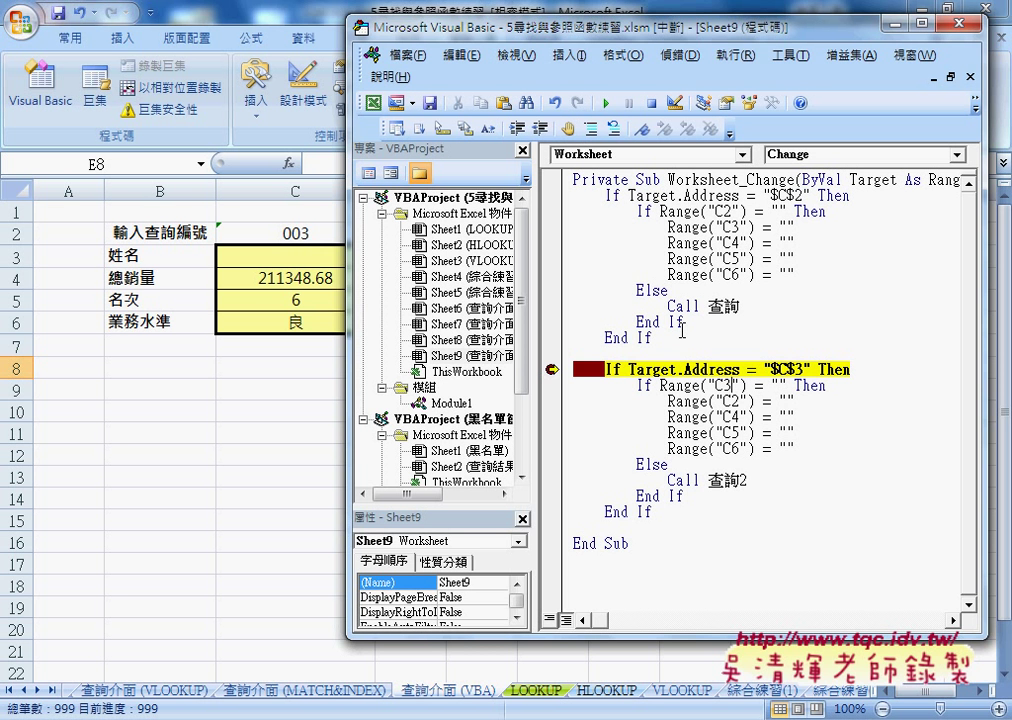
# Resume the paused change code, check the empty-C3 test, and remove that breakpoint
pyautogui.press('F8')
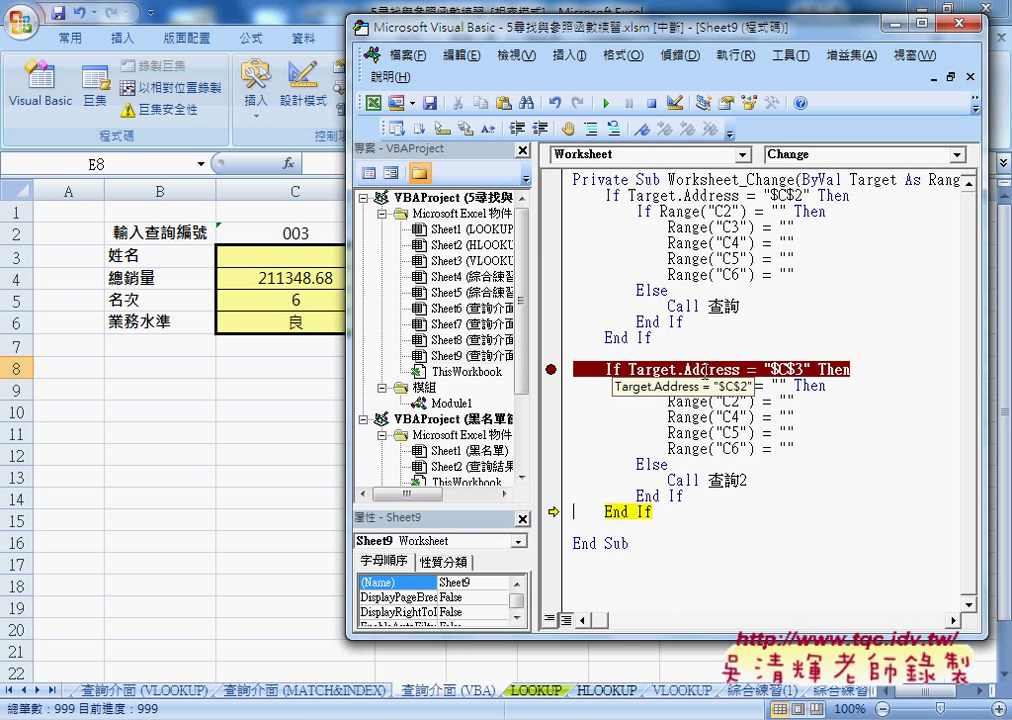
pyautogui.click(607, 104)
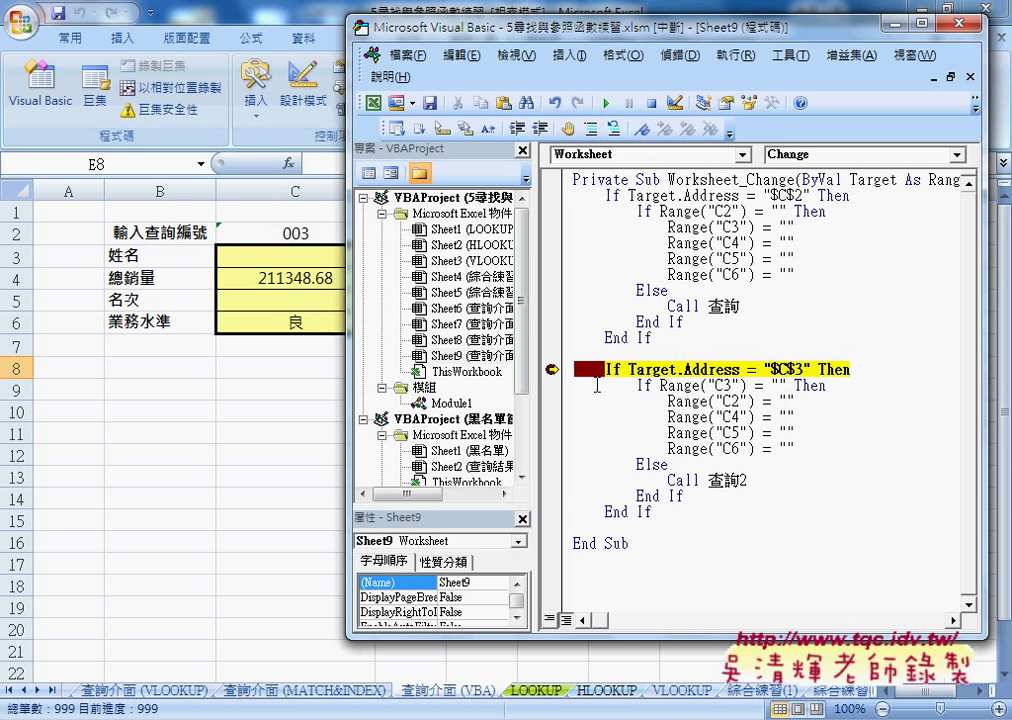
pyautogui.moveTo(779, 385); pyautogui.dragTo(787, 385)
pyautogui.press('F9')
pyautogui.click(295, 411)
# Pick a name in C3, then clear it and resume the code so the fields clear
pyautogui.click(309, 259)
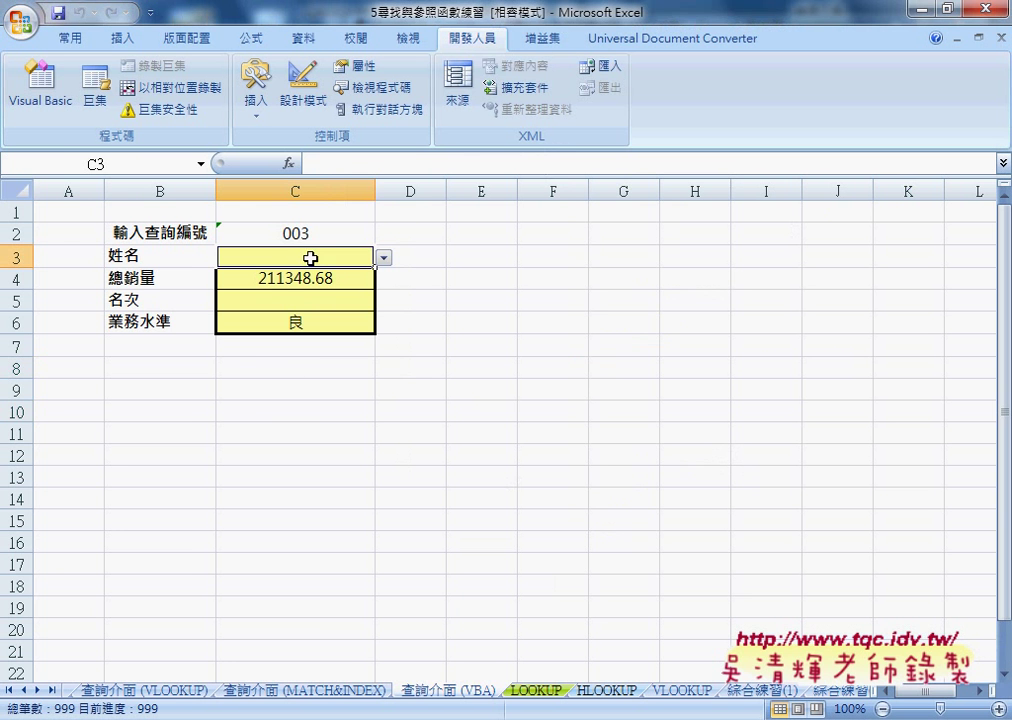
pyautogui.click(384, 257)
pyautogui.click(357, 287)
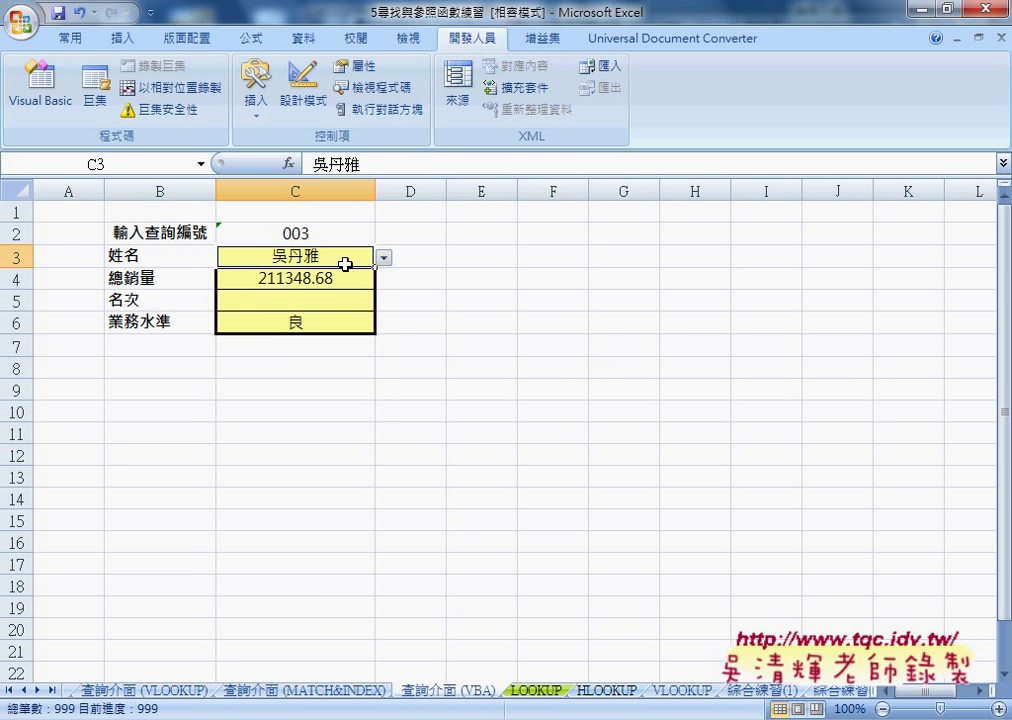
pyautogui.press('Delete')
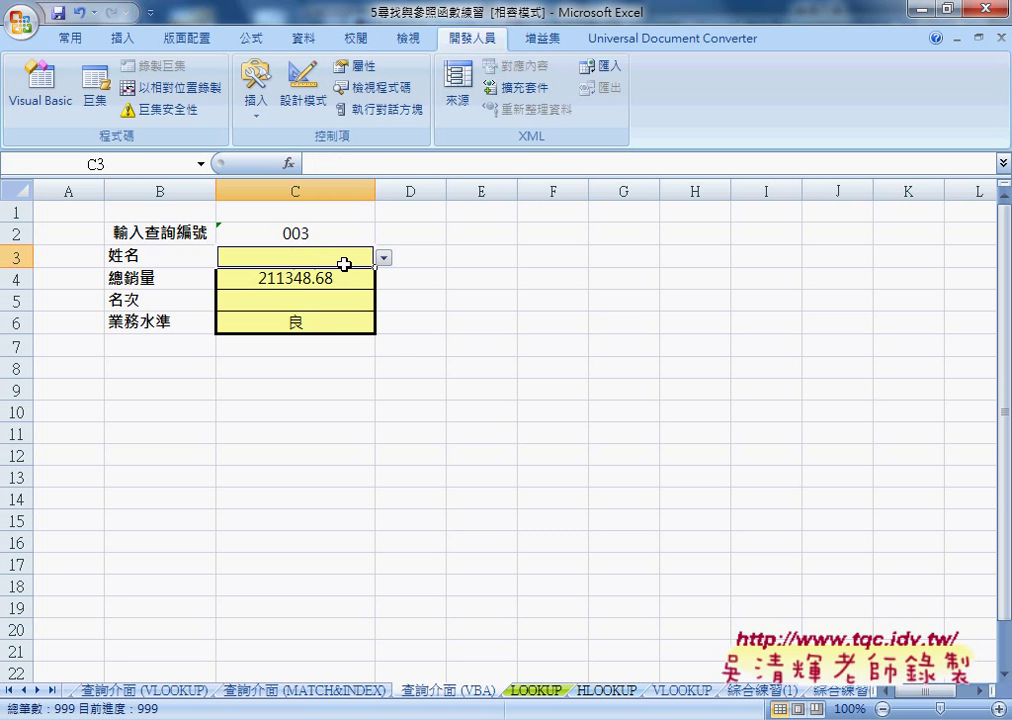
pyautogui.click(421, 362)
pyautogui.click(334, 255)
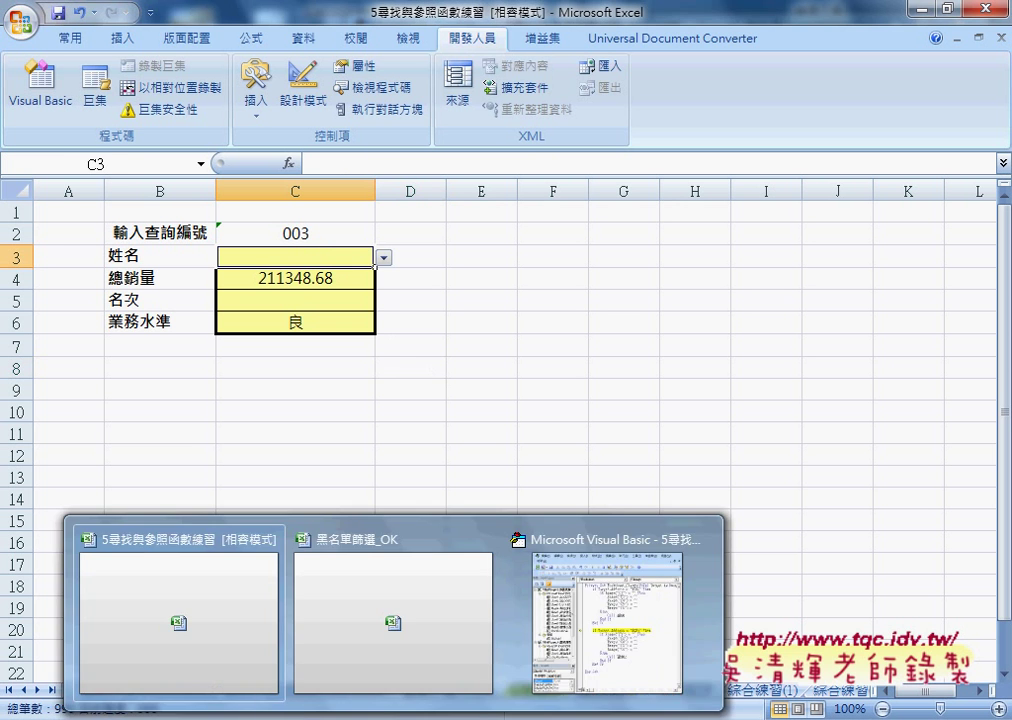
pyautogui.click(620, 600)
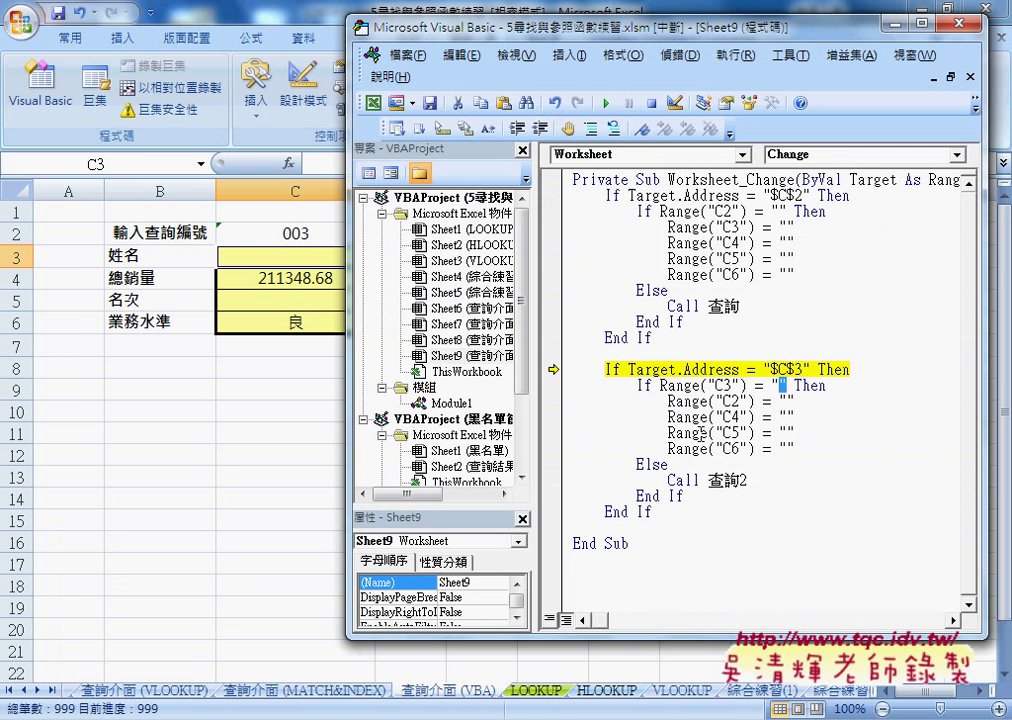
pyautogui.click(605, 104)
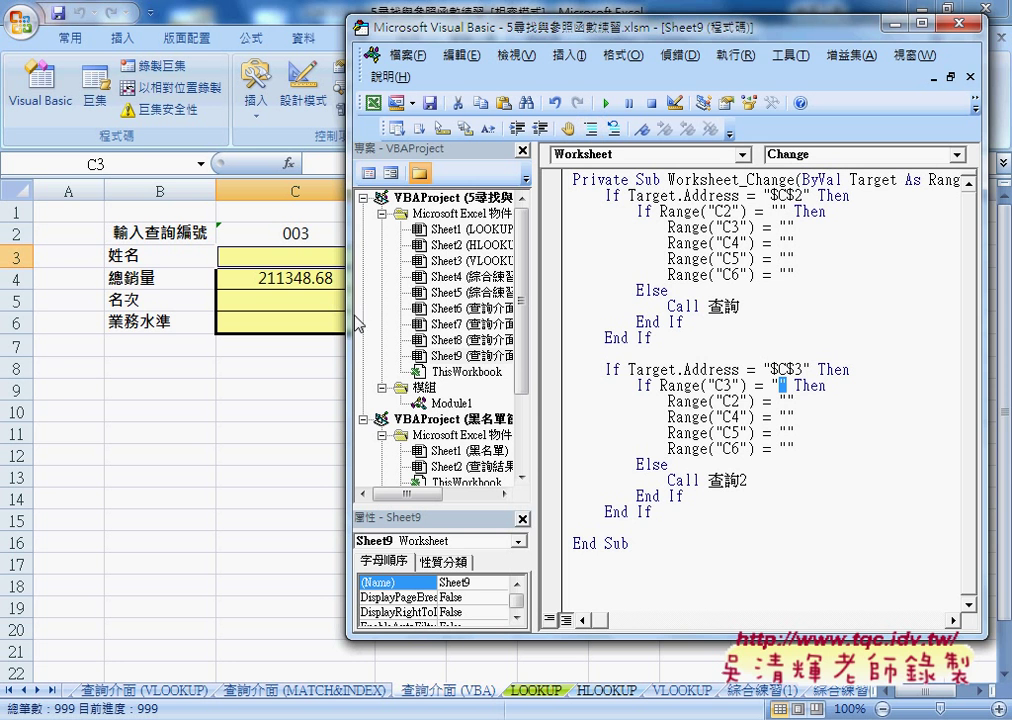
# Review the C2-clearing statement and set a breakpoint on the $C$3 check line
pyautogui.click(760, 401)
pyautogui.moveTo(795, 401); pyautogui.dragTo(676, 401)
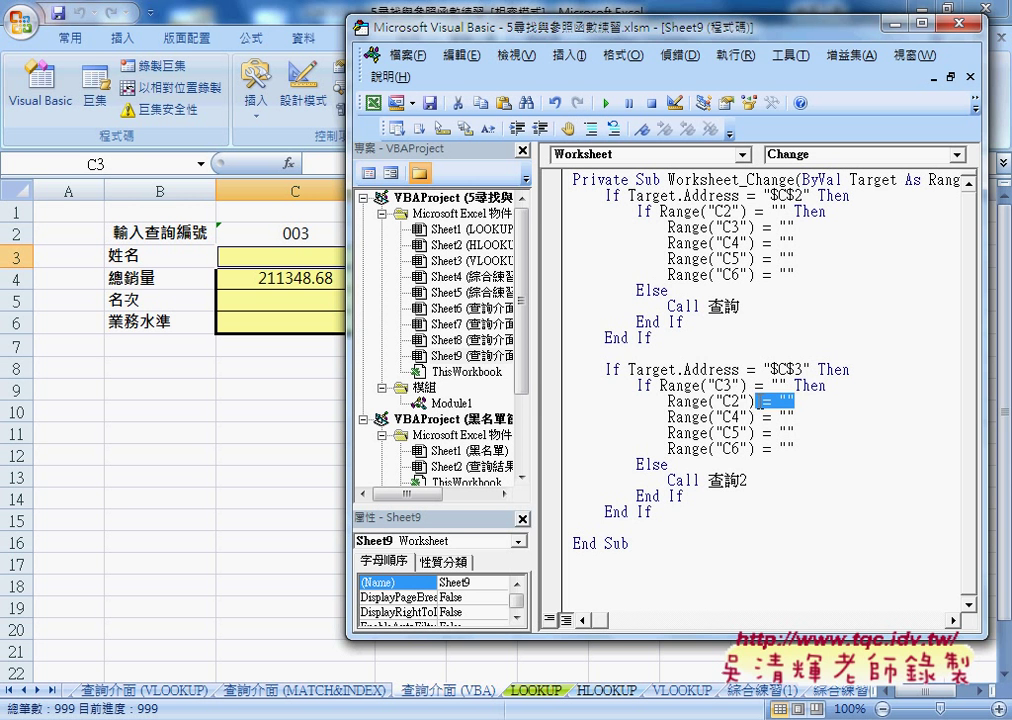
pyautogui.click(798, 417)
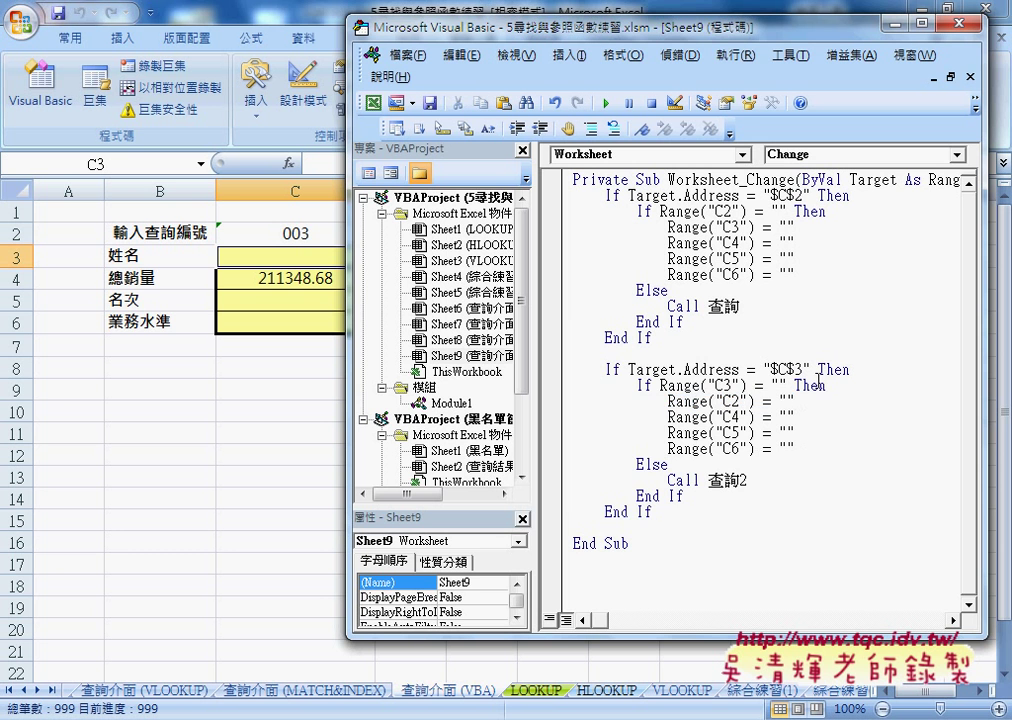
pyautogui.moveTo(655, 512); pyautogui.dragTo(553, 376)
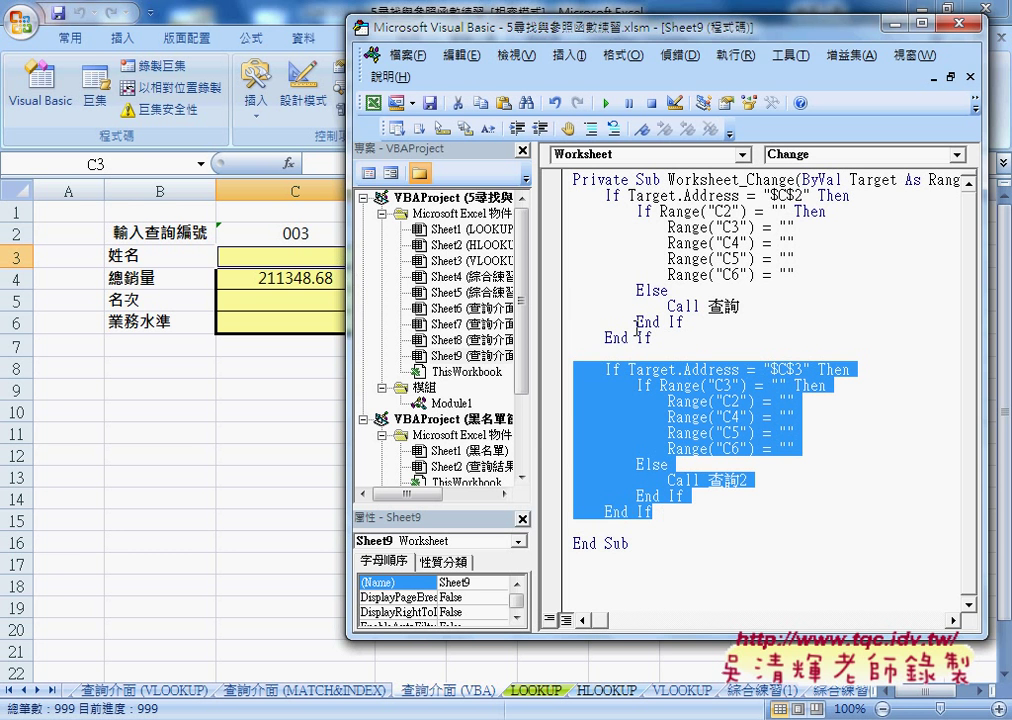
pyautogui.click(553, 370)
# Choose another name in C3 and resume the code paused at the breakpoint
pyautogui.click(247, 264)
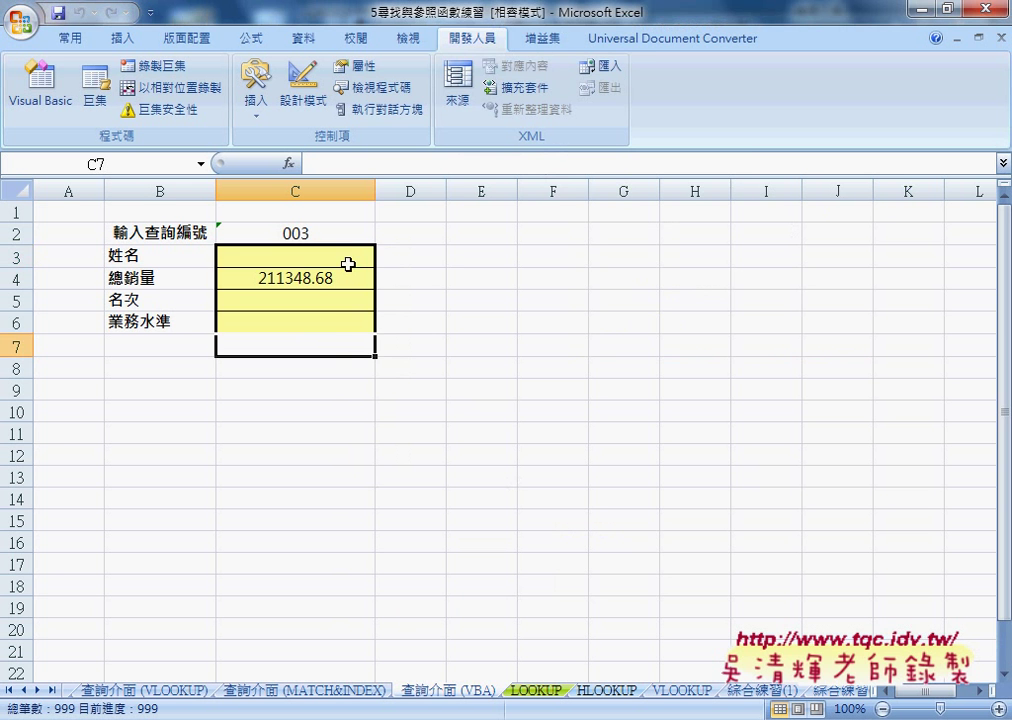
pyautogui.click(383, 258)
pyautogui.click(348, 295)
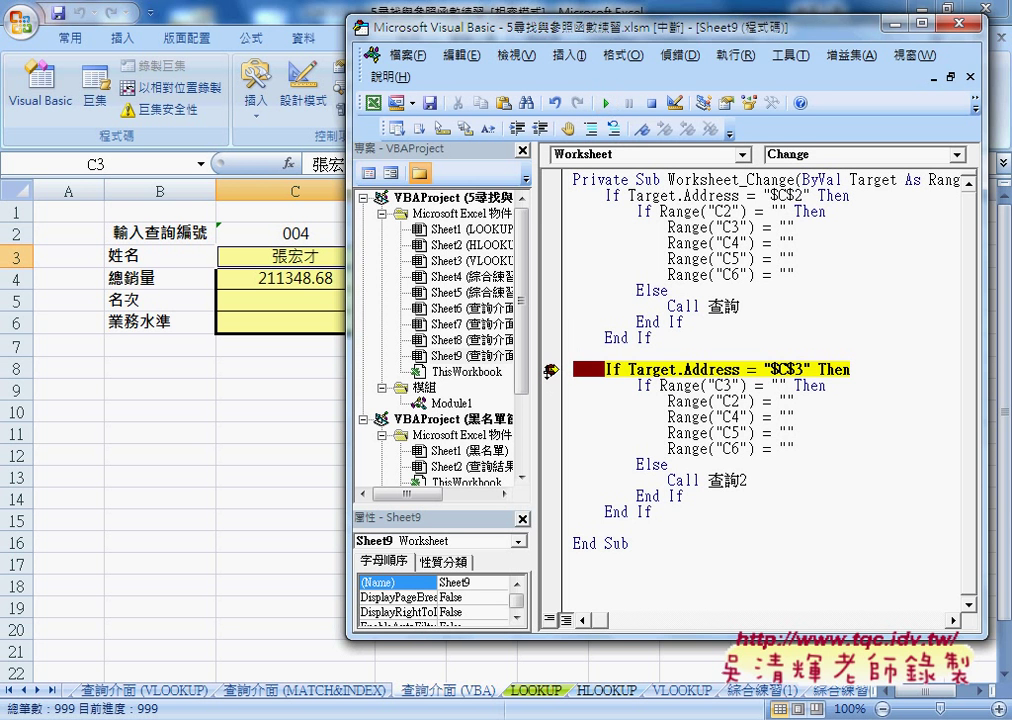
pyautogui.click(574, 369)
pyautogui.click(605, 104)
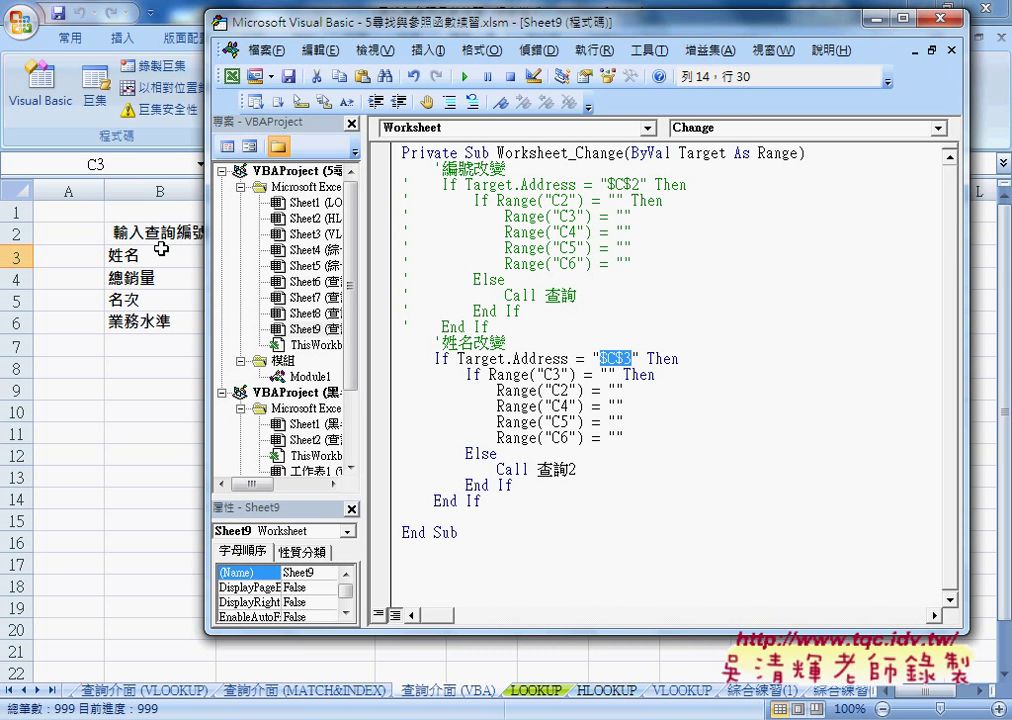
# Open Module1 full screen and inspect how 查詢2 writes the column A number into C2
pyautogui.moveTo(207, 248); pyautogui.dragTo(403, 247)
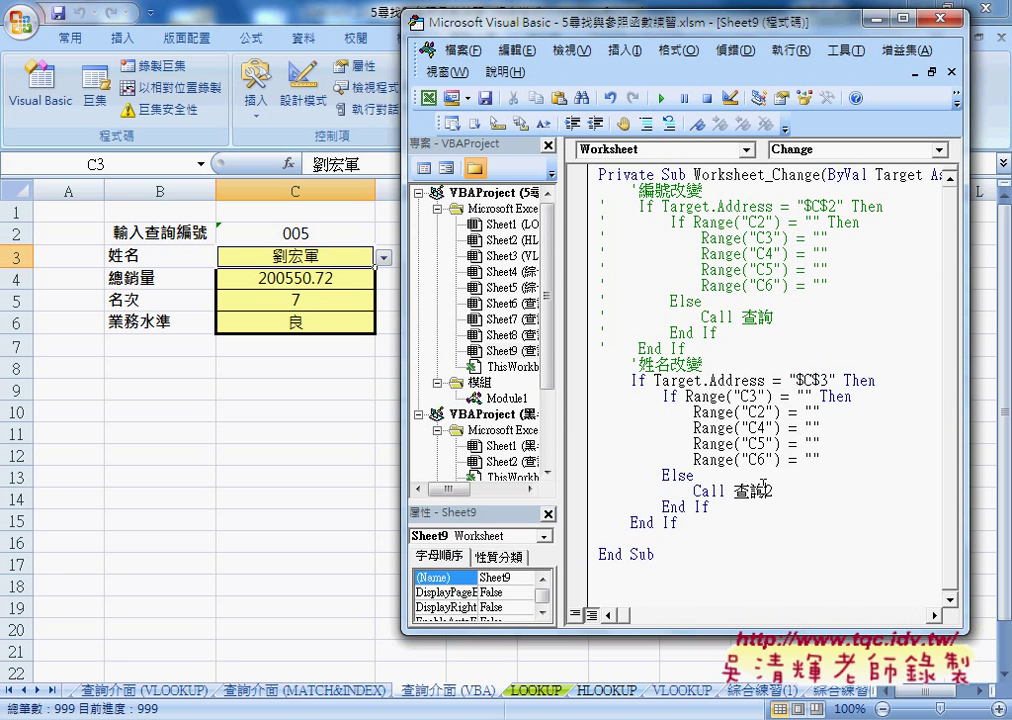
pyautogui.doubleClick(505, 399)
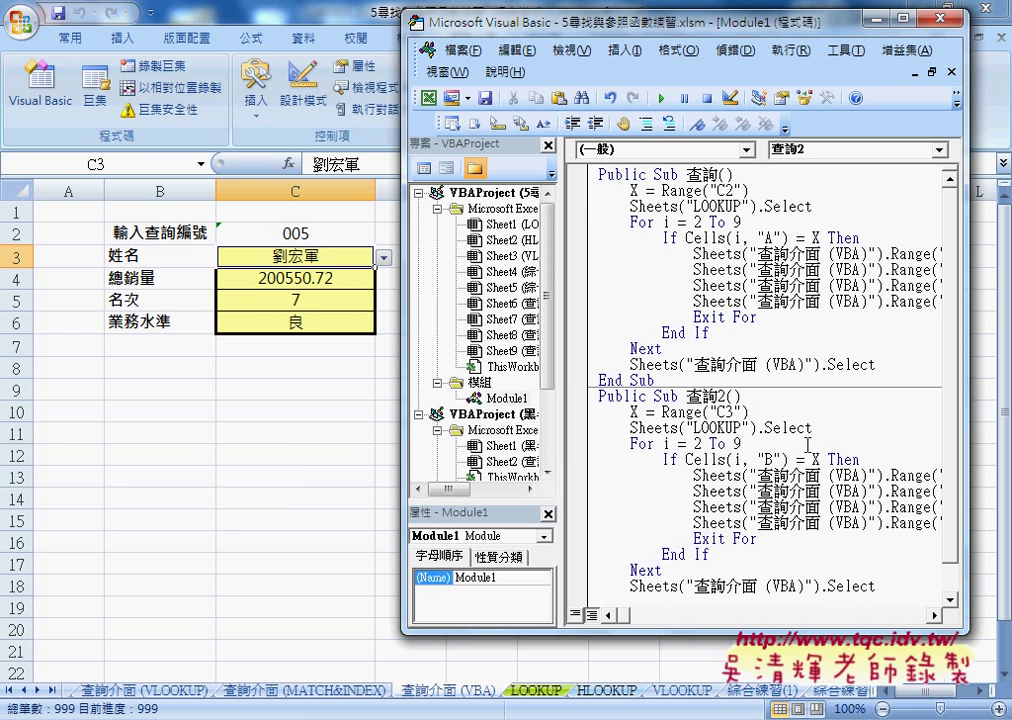
pyautogui.doubleClick(540, 20)
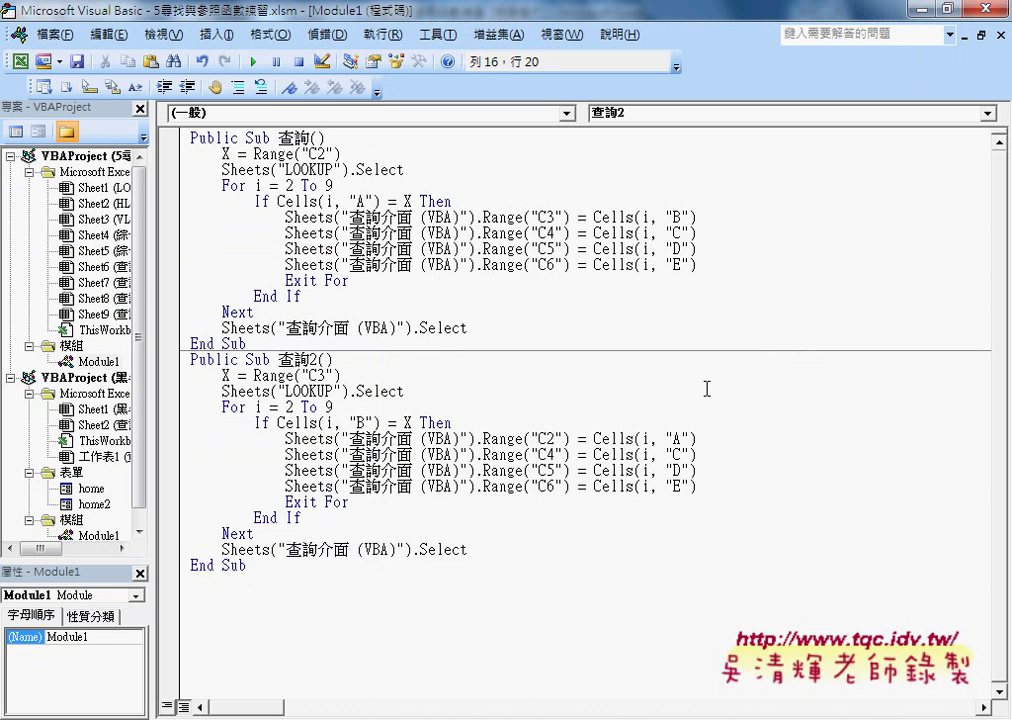
pyautogui.moveTo(697, 438); pyautogui.dragTo(594, 438)
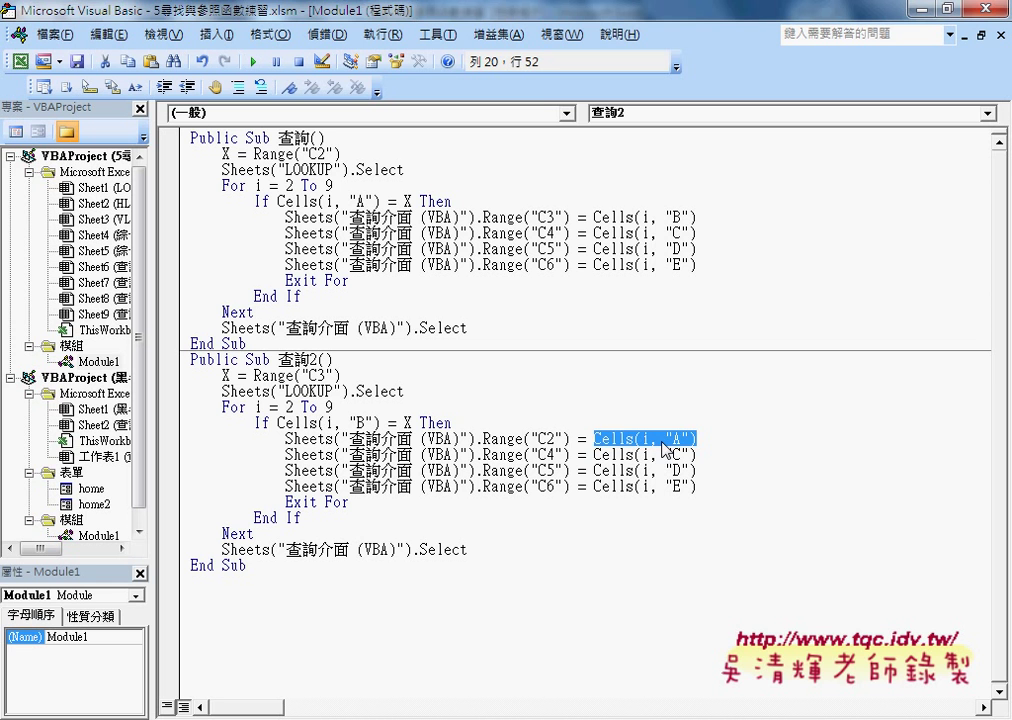
pyautogui.moveTo(570, 438); pyautogui.dragTo(287, 438)
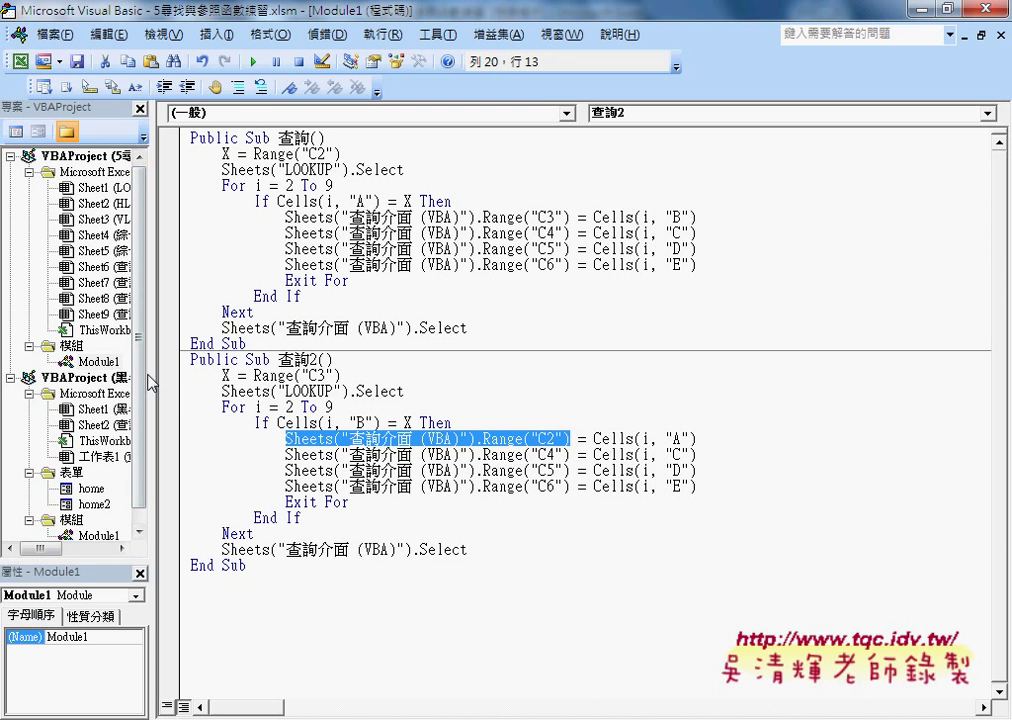
# Review the 查詢 procedure in Module1 and restore the editor to a smaller window
pyautogui.click(103, 363)
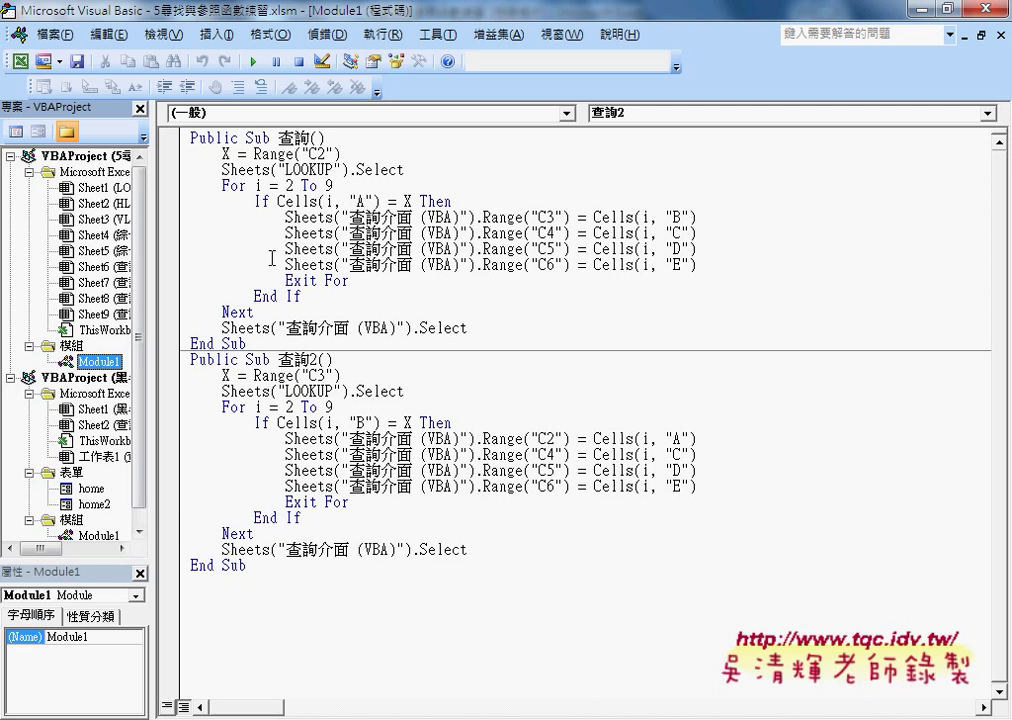
pyautogui.click(310, 217)
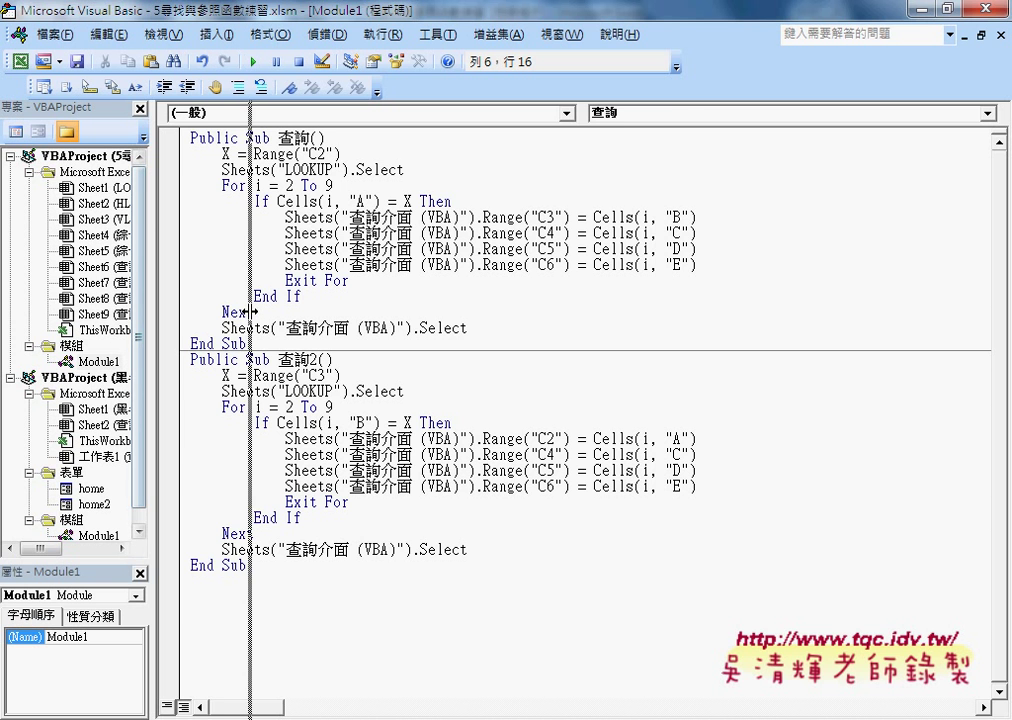
pyautogui.moveTo(150, 320); pyautogui.dragTo(247, 244)
pyautogui.doubleClick(338, 12)
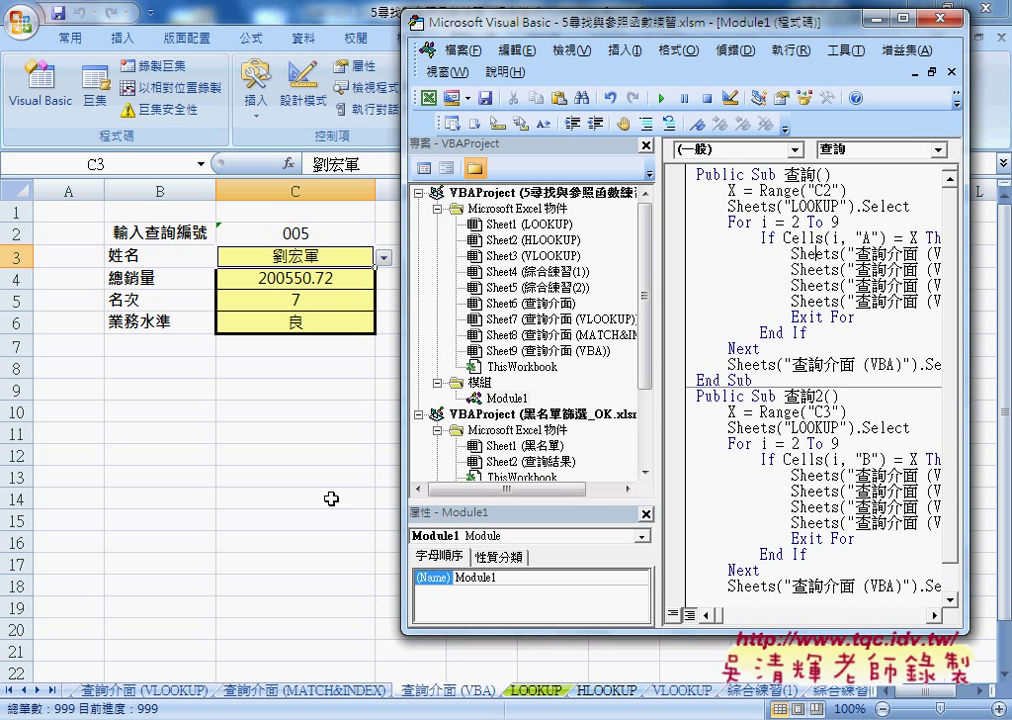
# Open Sheet9's Worksheet_Change code full screen and uncomment the $C$2 block
pyautogui.moveTo(537, 693)
pyautogui.mouseDown()
pyautogui.moveTo(557, 681)
pyautogui.moveTo(500, 693)
pyautogui.moveTo(480, 676)
pyautogui.mouseUp()
pyautogui.doubleClick(545, 351)
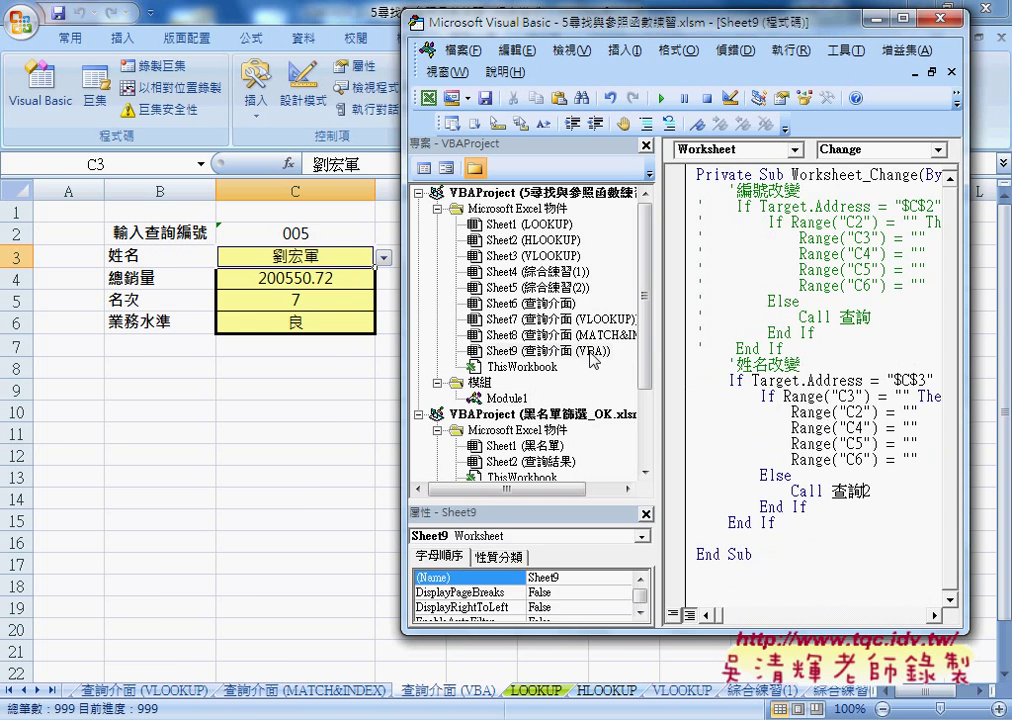
pyautogui.doubleClick(682, 20)
pyautogui.moveTo(375, 312)
pyautogui.mouseDown()
pyautogui.moveTo(337, 312)
pyautogui.moveTo(288, 170)
pyautogui.mouseUp()
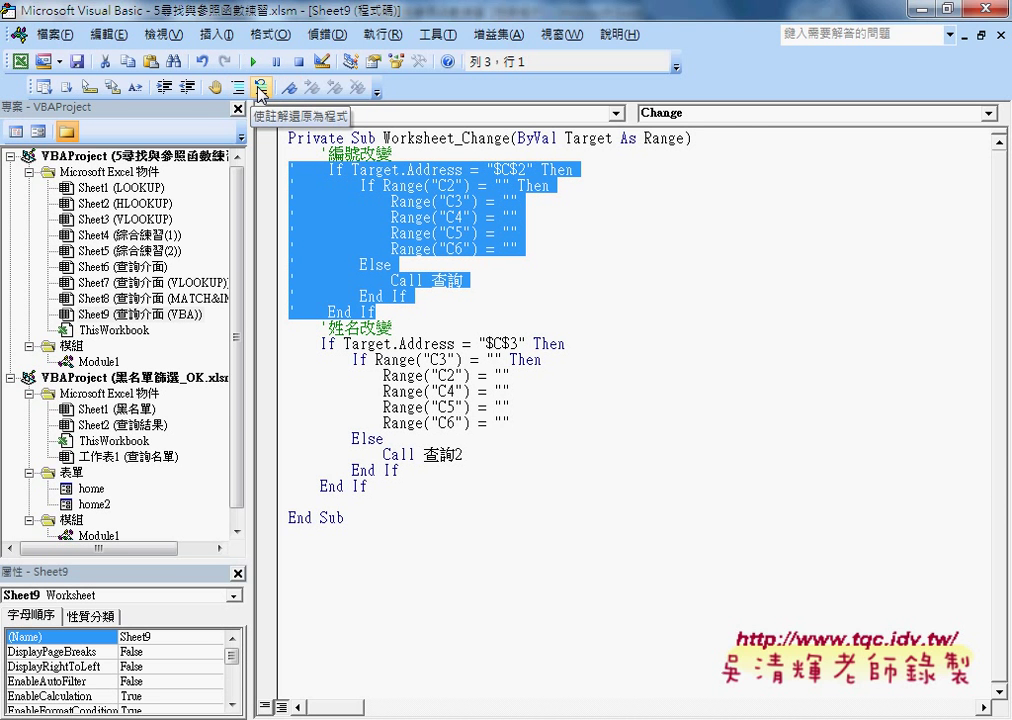
pyautogui.click(261, 93)
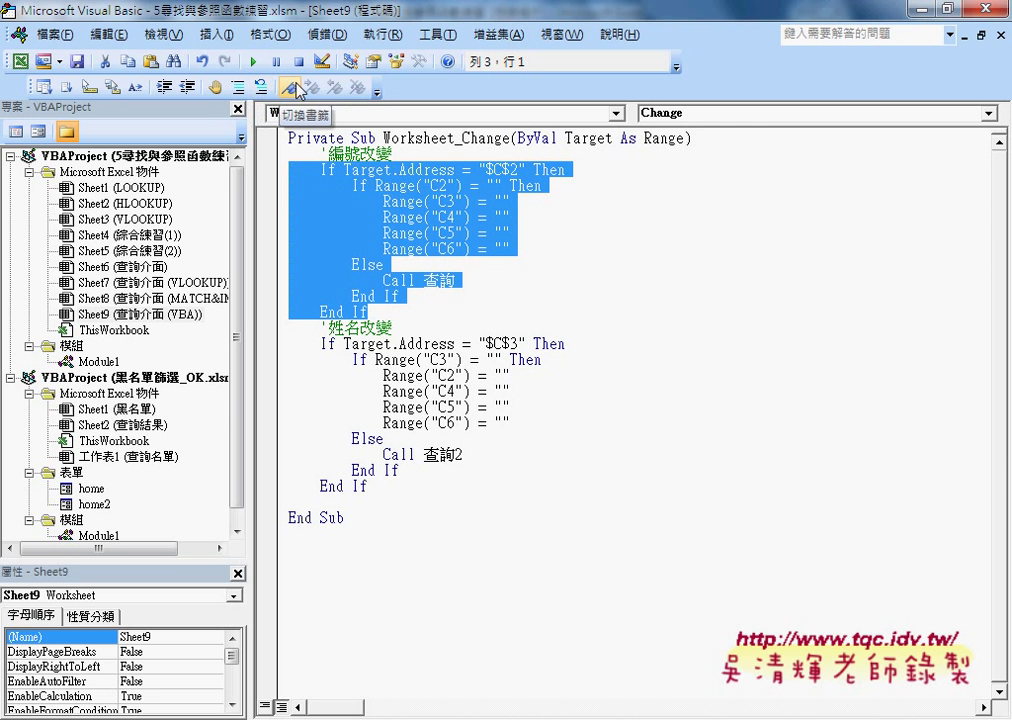
# Hide and then redisplay the Edit toolbar
pyautogui.rightClick(300, 80)
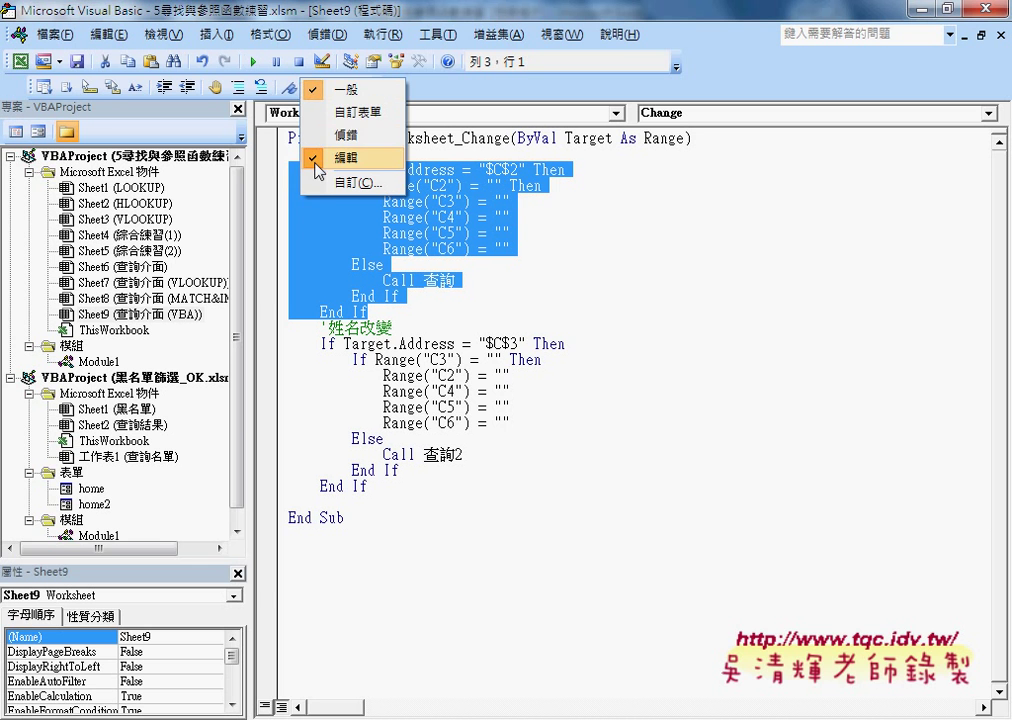
pyautogui.click(314, 158)
pyautogui.rightClick(297, 61)
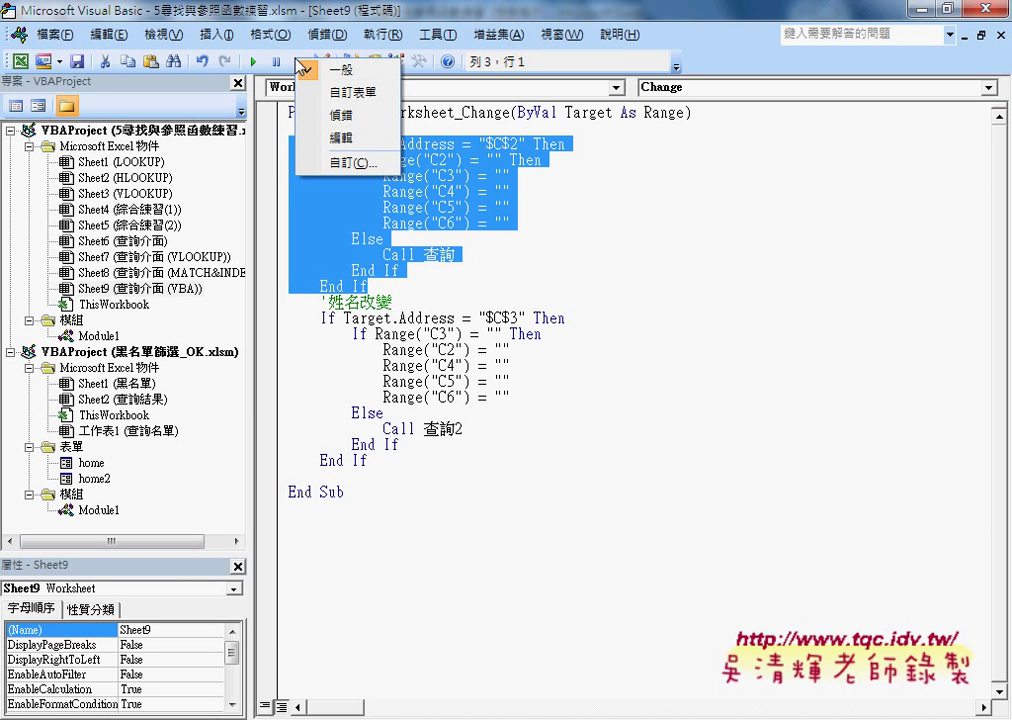
pyautogui.click(327, 137)
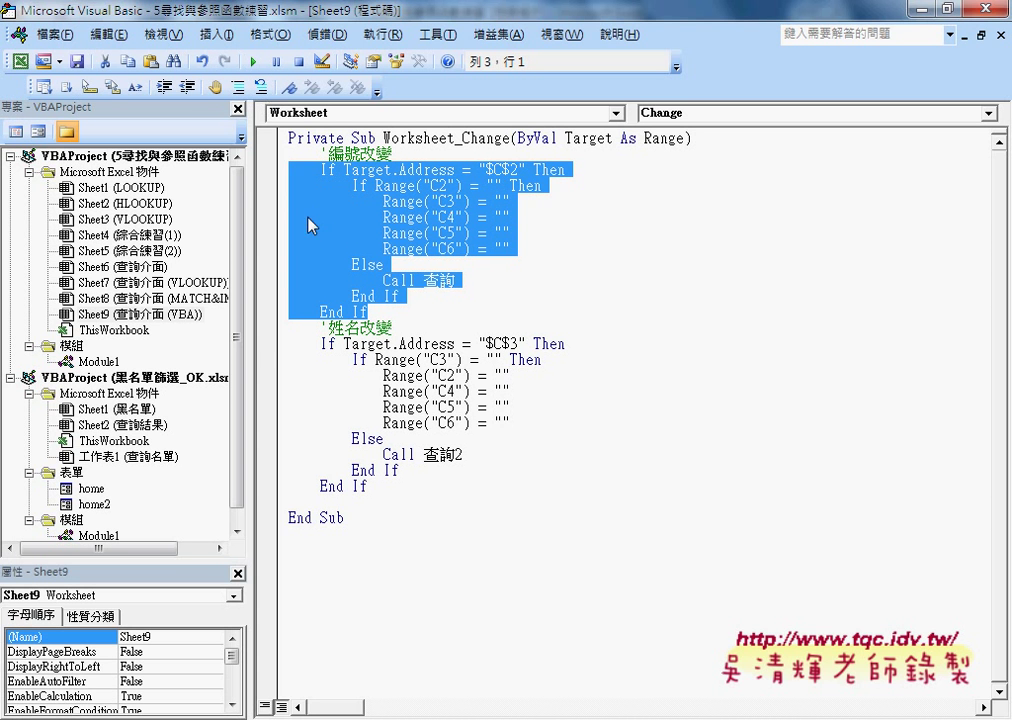
# Toggle Comment Block on the $C$2 block, leaving it commented out
pyautogui.click(303, 170)
pyautogui.moveTo(289, 170); pyautogui.dragTo(408, 316)
pyautogui.click(239, 88)
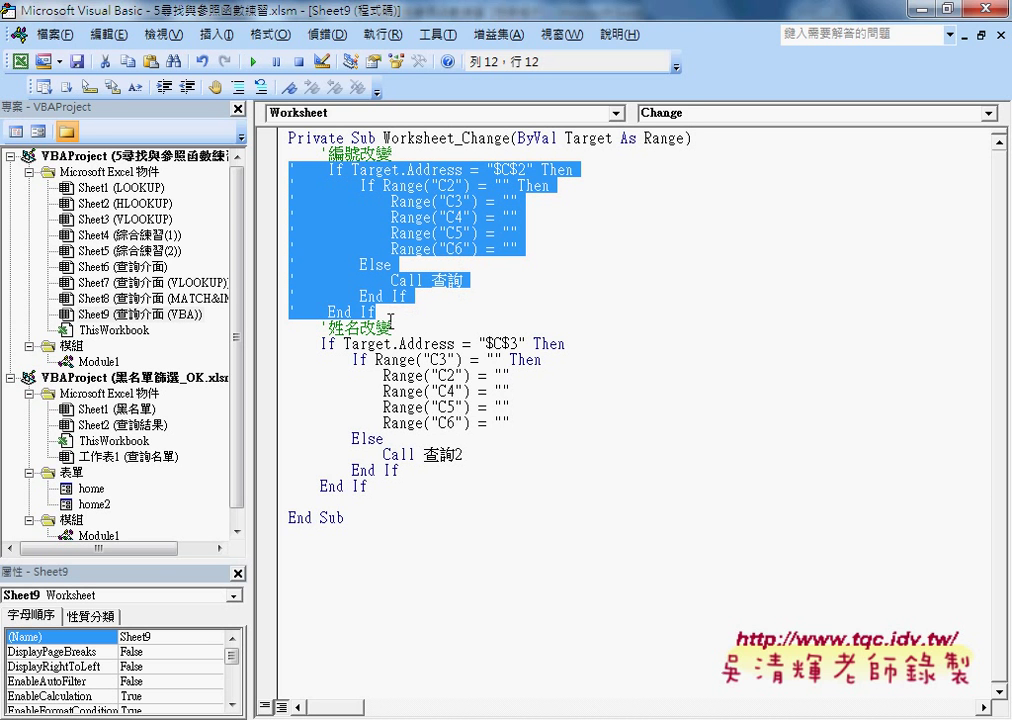
pyautogui.moveTo(375, 488); pyautogui.dragTo(263, 350)
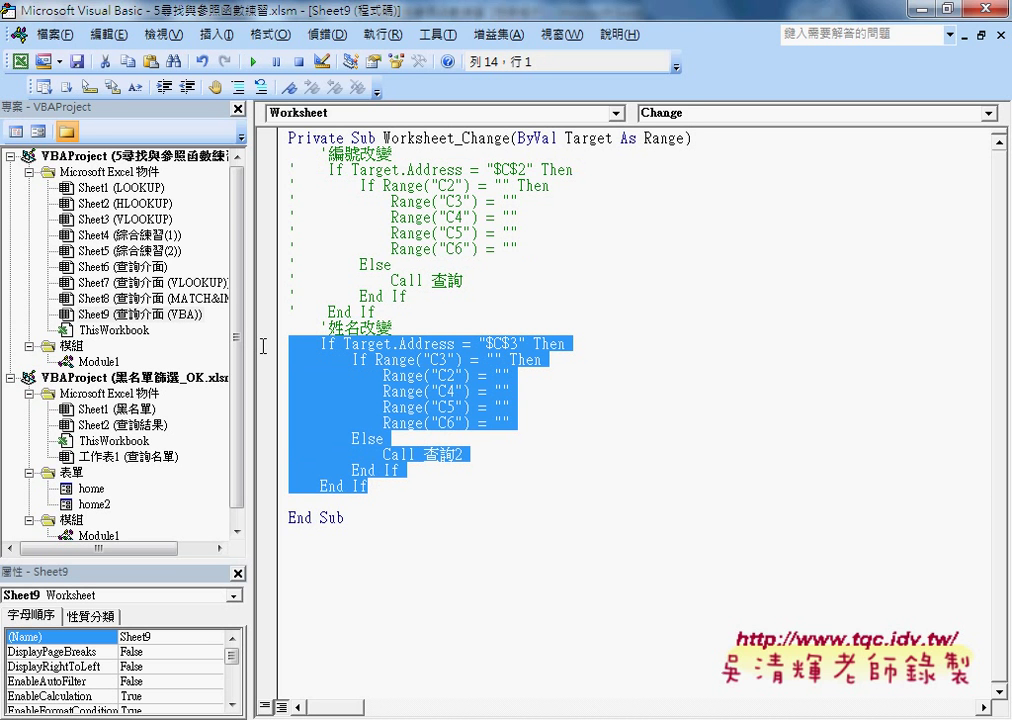
pyautogui.moveTo(376, 312); pyautogui.dragTo(289, 170)
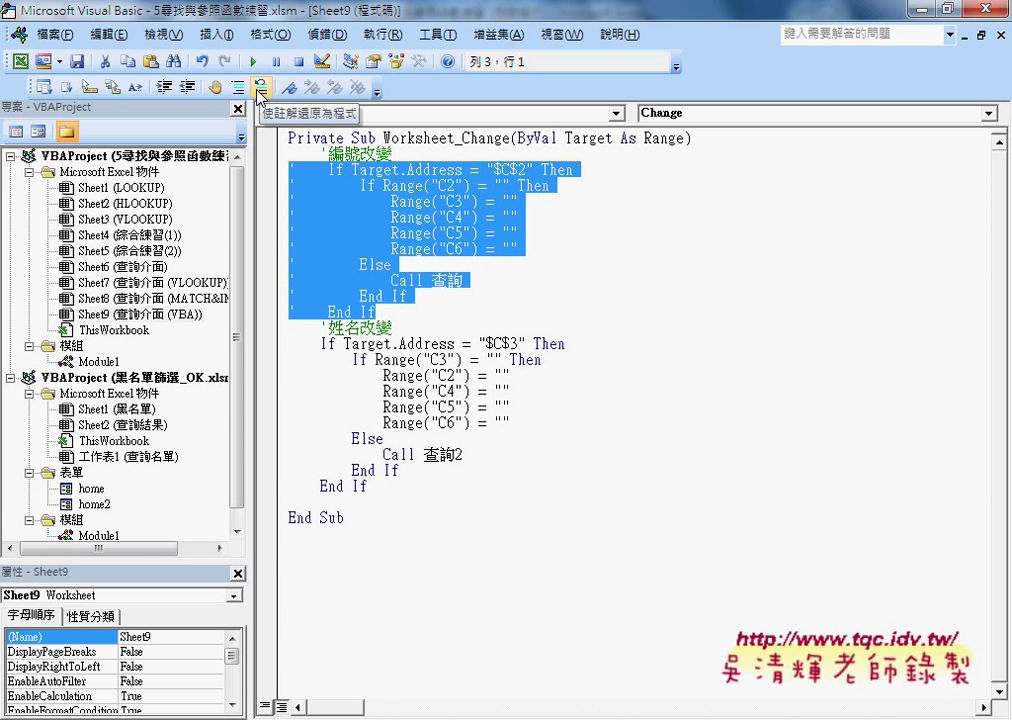
pyautogui.click(262, 90)
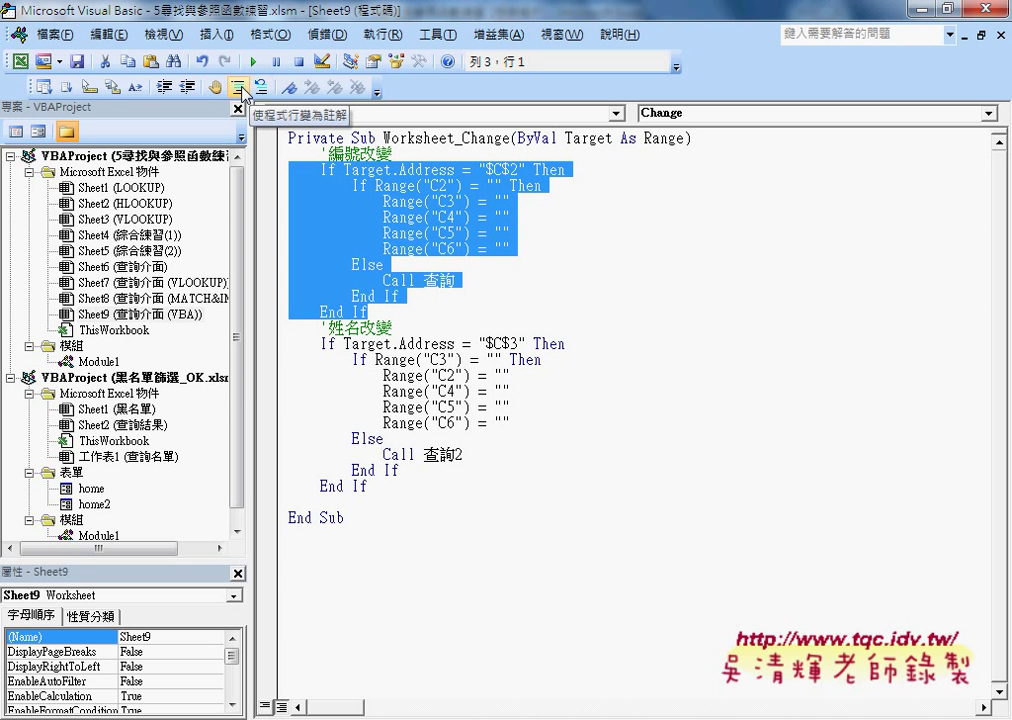
pyautogui.click(237, 88)
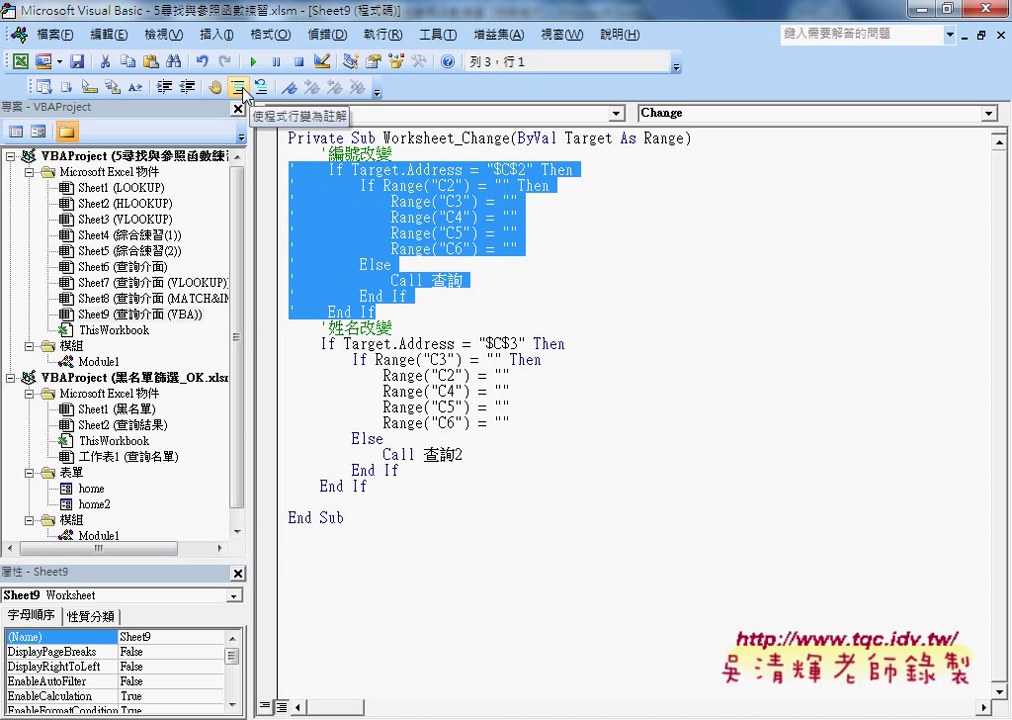
# Close the editor and pick a different salesperson in C3, confirming C2 shows 004
pyautogui.click(992, 12)
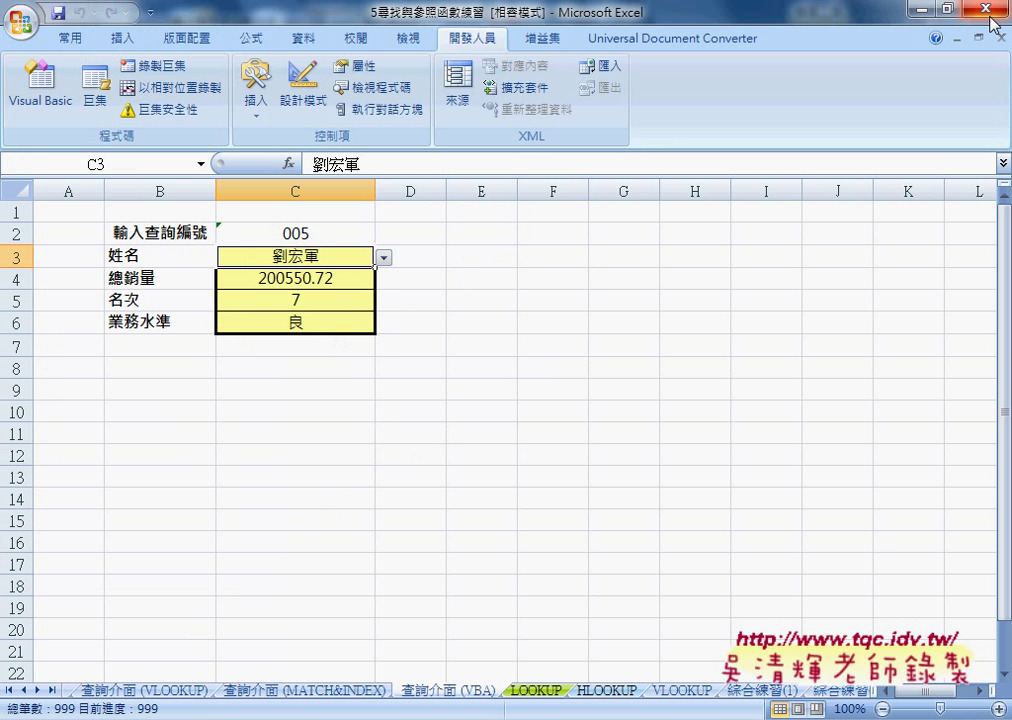
pyautogui.click(384, 258)
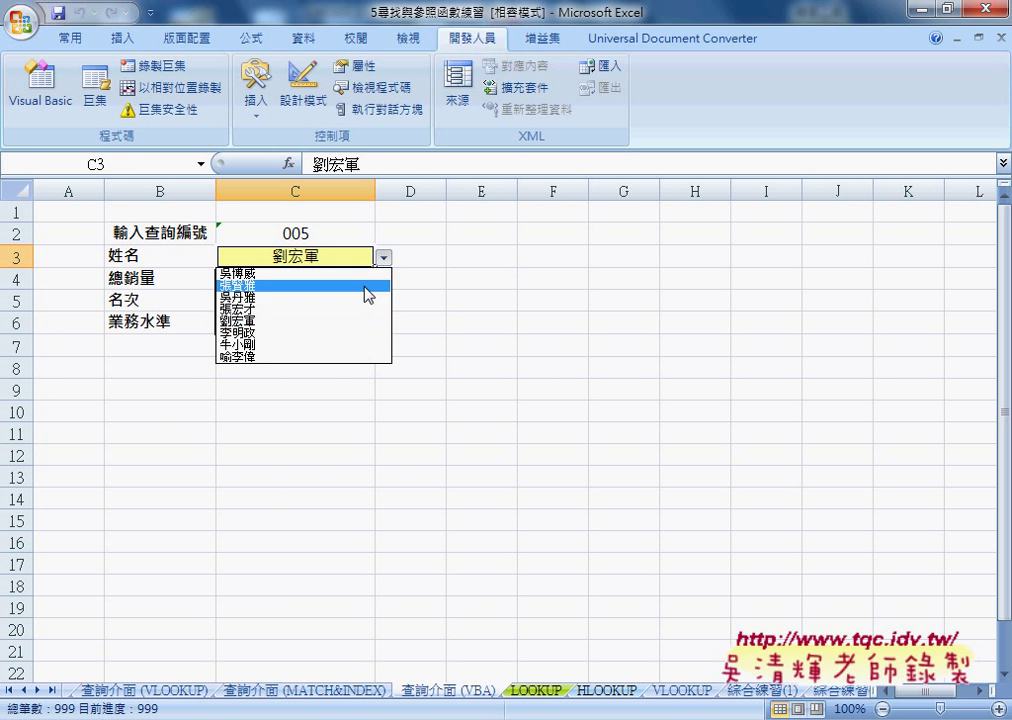
pyautogui.click(366, 286)
pyautogui.click(384, 258)
pyautogui.click(341, 308)
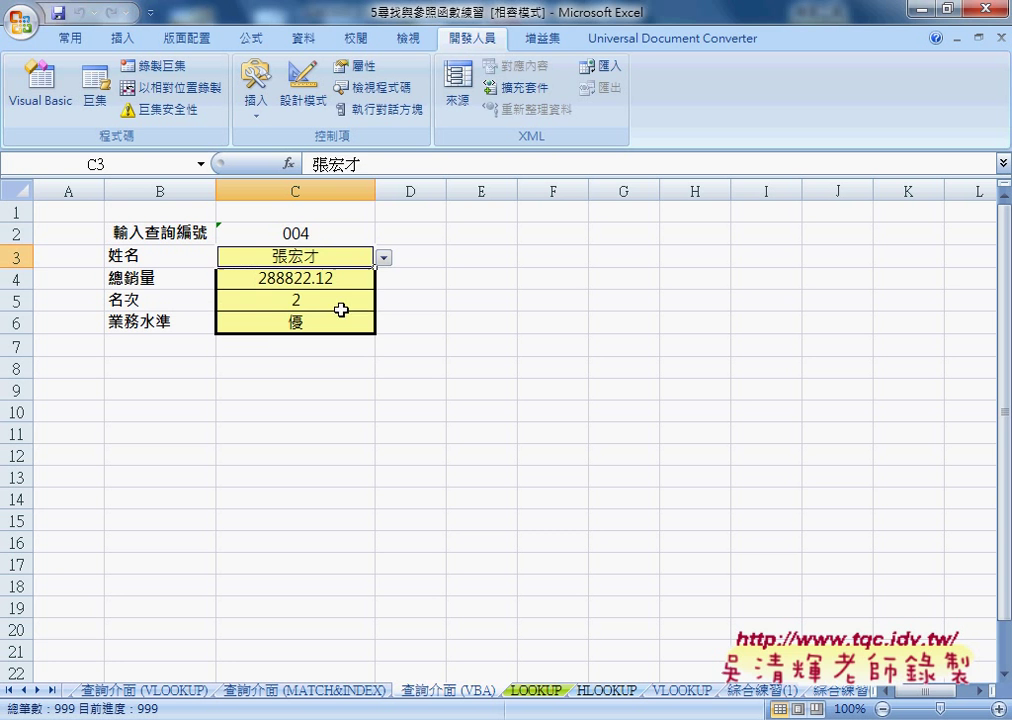
pyautogui.click(328, 233)
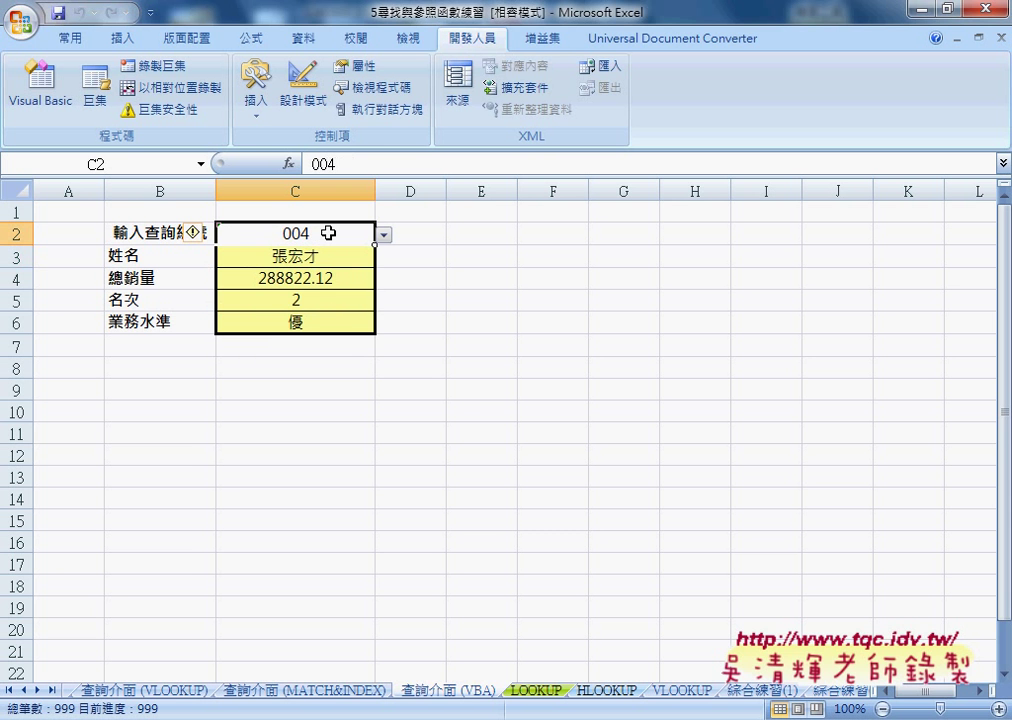
pyautogui.click(326, 260)
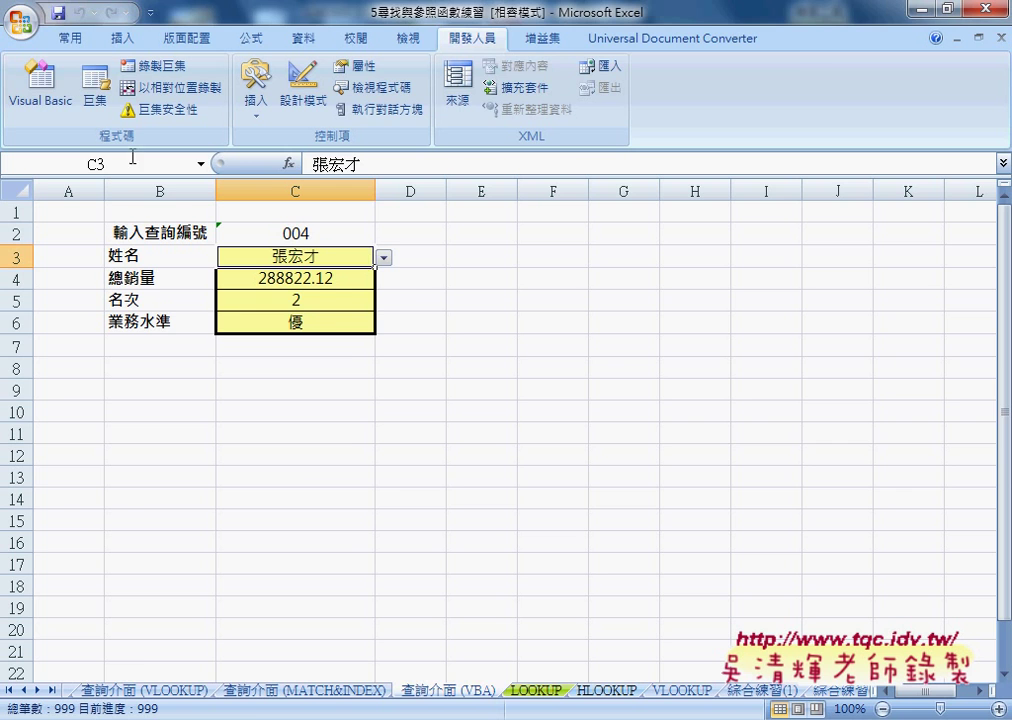
# Open the Visual Basic editor and look at where Module1's 查詢2 fills C2
pyautogui.click(38, 95)
pyautogui.click(452, 285)
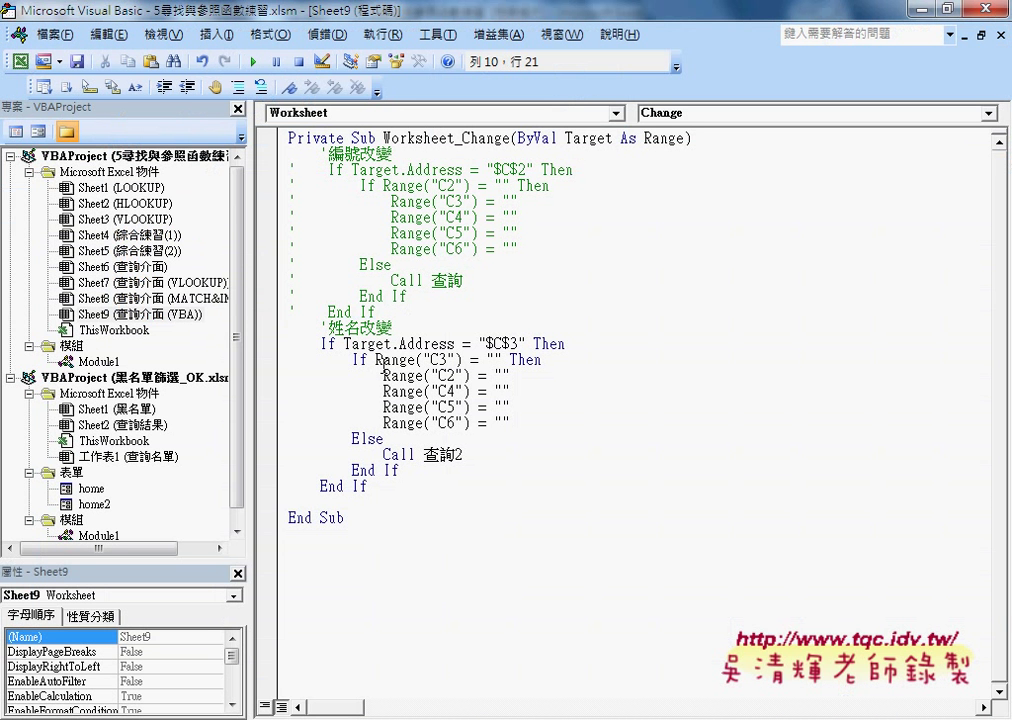
pyautogui.click(381, 360)
pyautogui.doubleClick(104, 362)
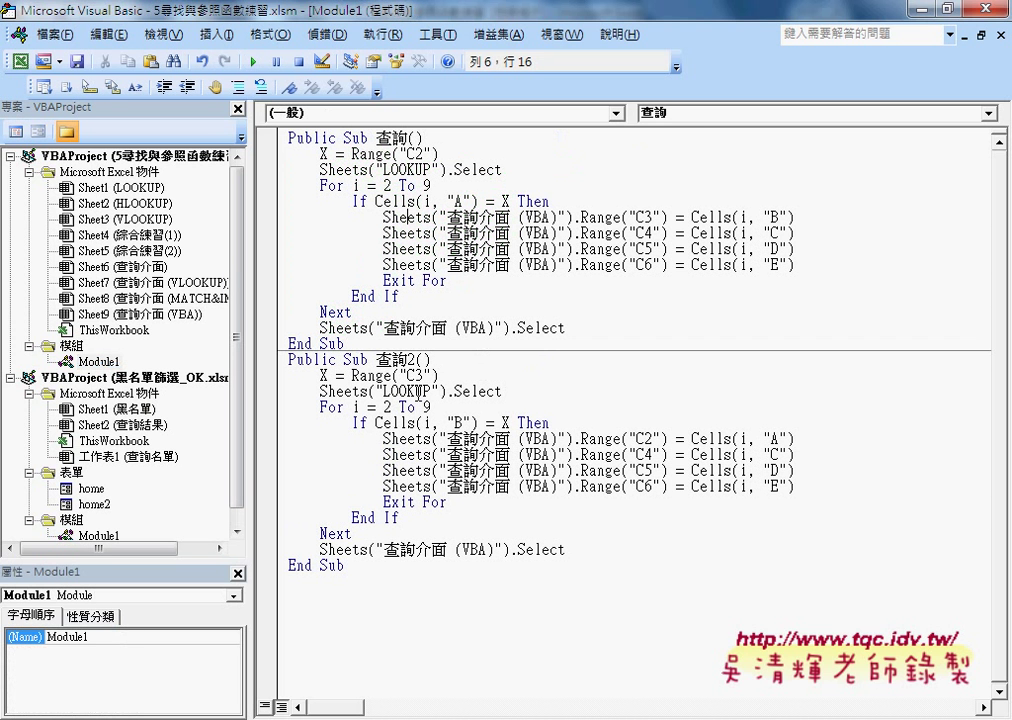
pyautogui.moveTo(793, 438); pyautogui.dragTo(581, 438)
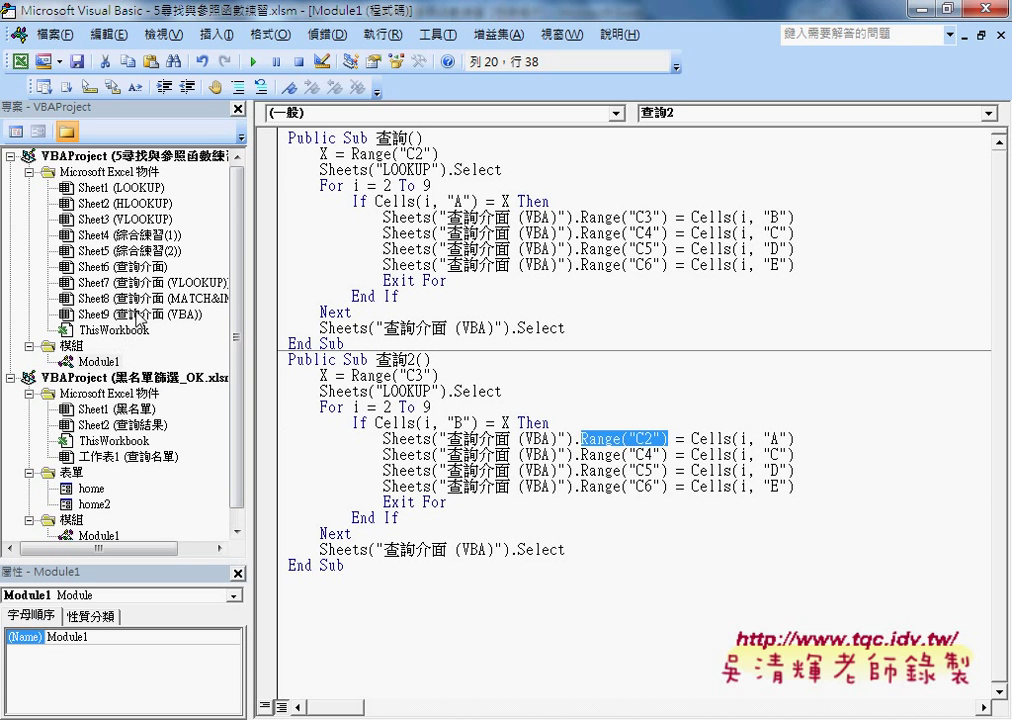
# Compare Sheet9's commented $C$2 block with Module1, then select the whole Worksheet_Change procedure
pyautogui.doubleClick(170, 315)
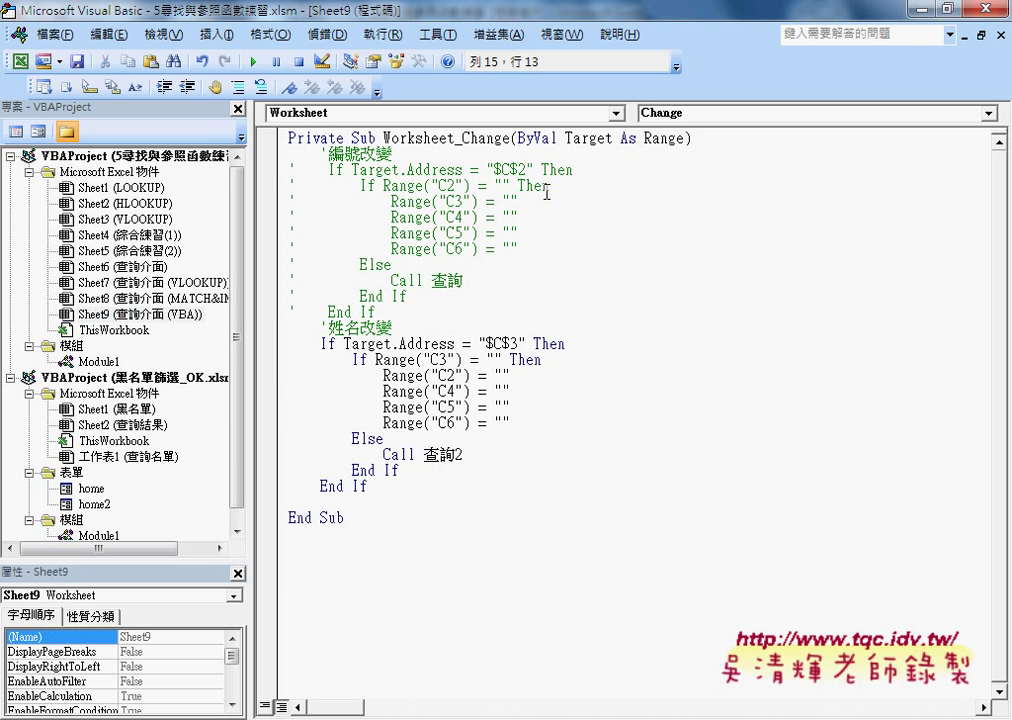
pyautogui.moveTo(376, 312); pyautogui.dragTo(378, 178)
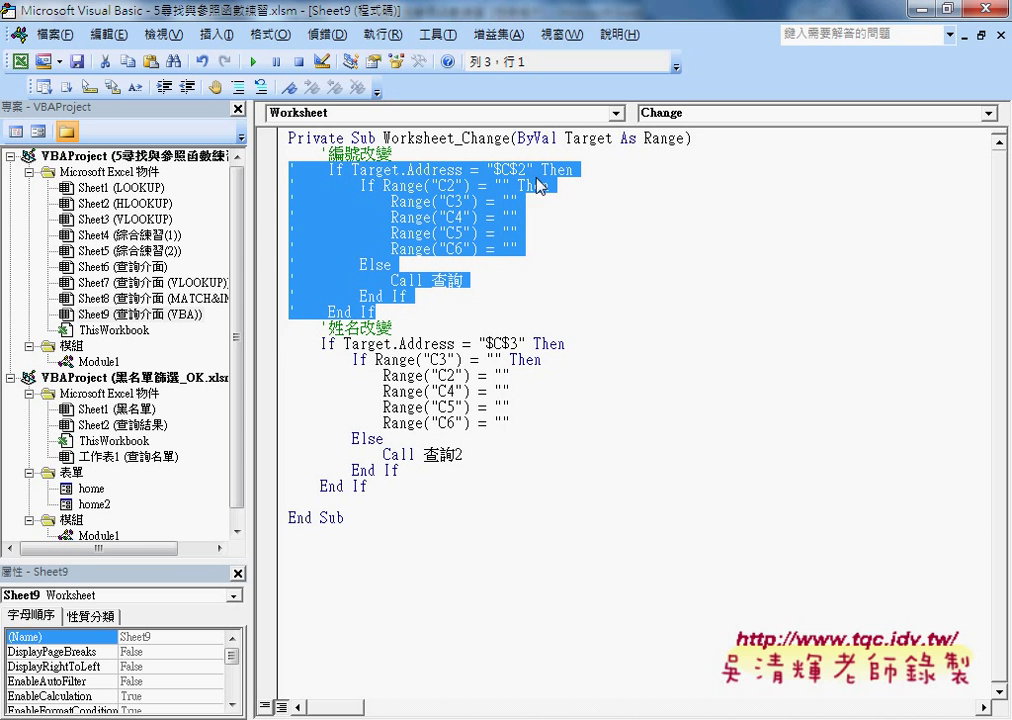
pyautogui.doubleClick(445, 283)
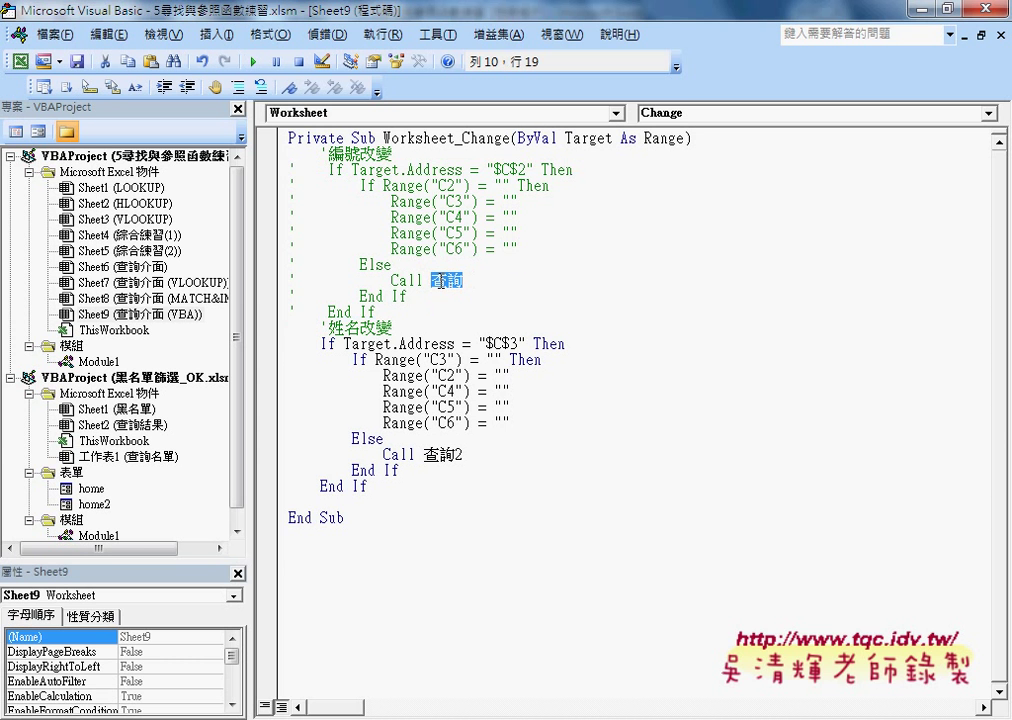
pyautogui.doubleClick(97, 361)
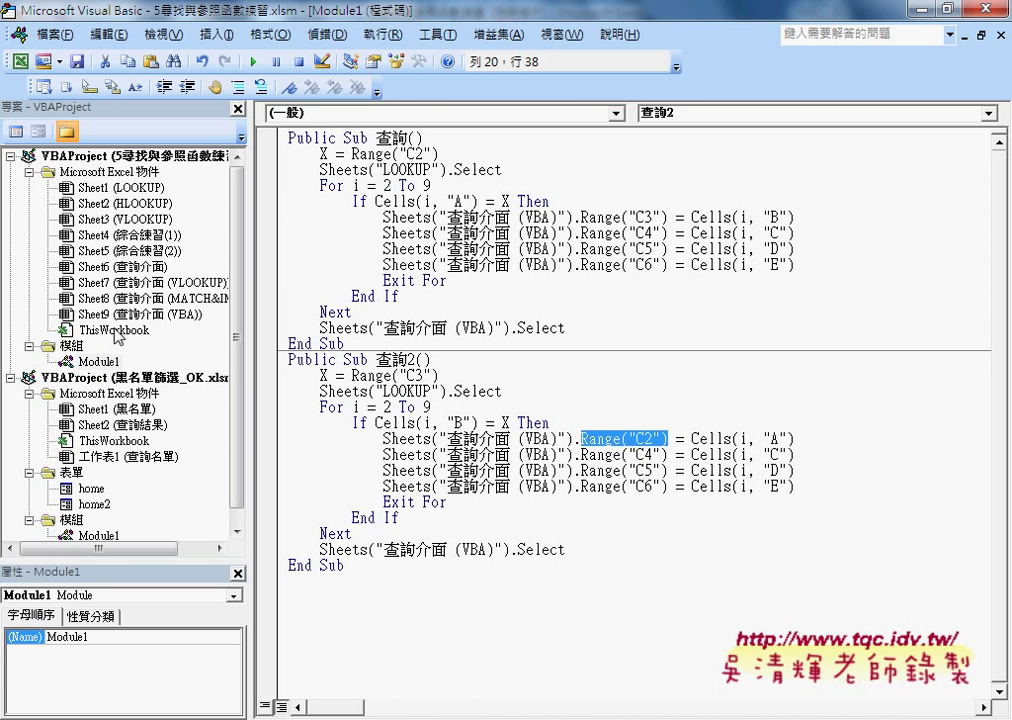
pyautogui.doubleClick(152, 314)
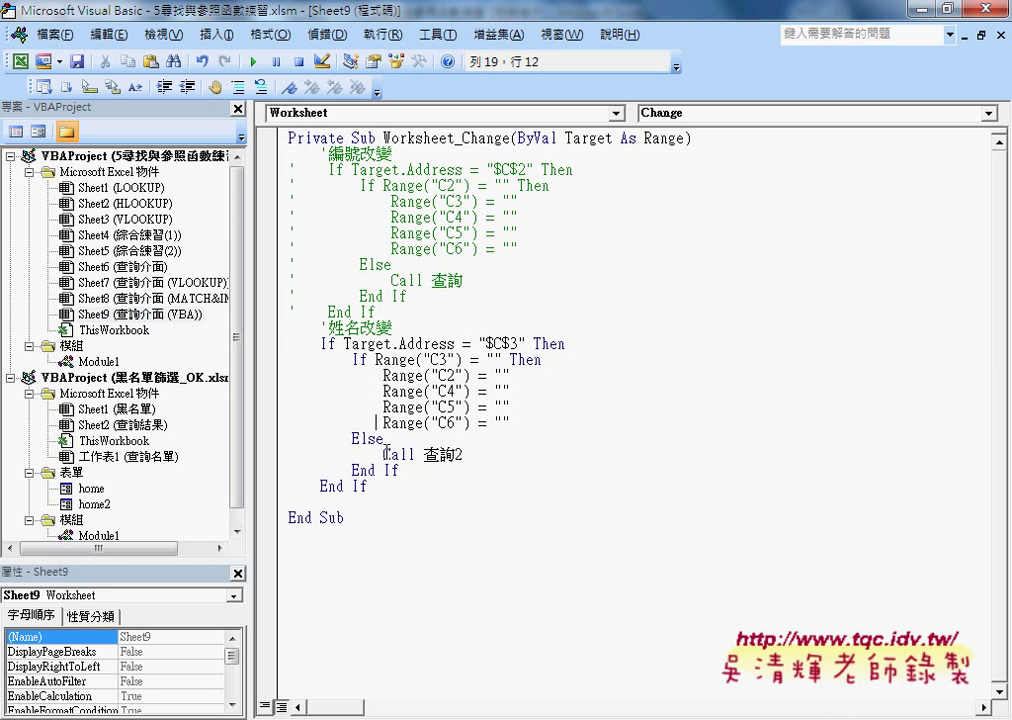
pyautogui.moveTo(262, 525); pyautogui.dragTo(259, 127)
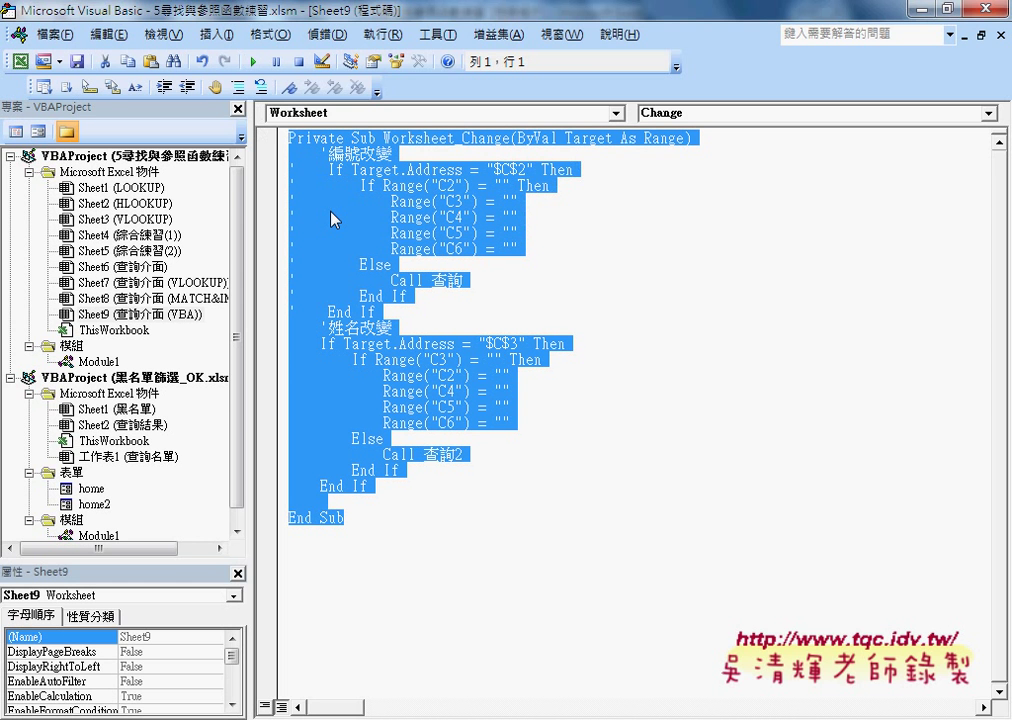